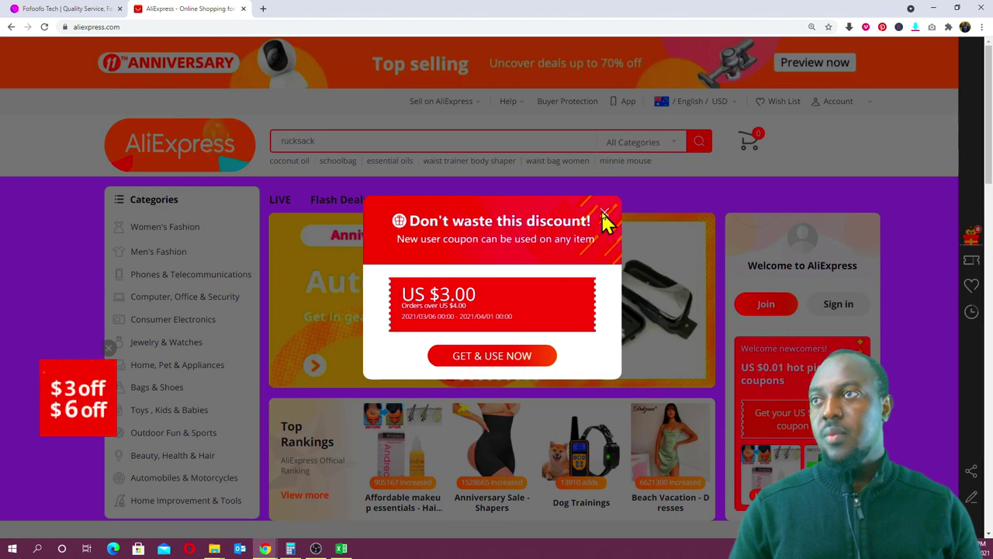
# - From AliExpress Top Rankings, open the 20ml Herbal Keratin hair growth oil product priced US $1.77
pyautogui.scroll(-2, 411, 360)
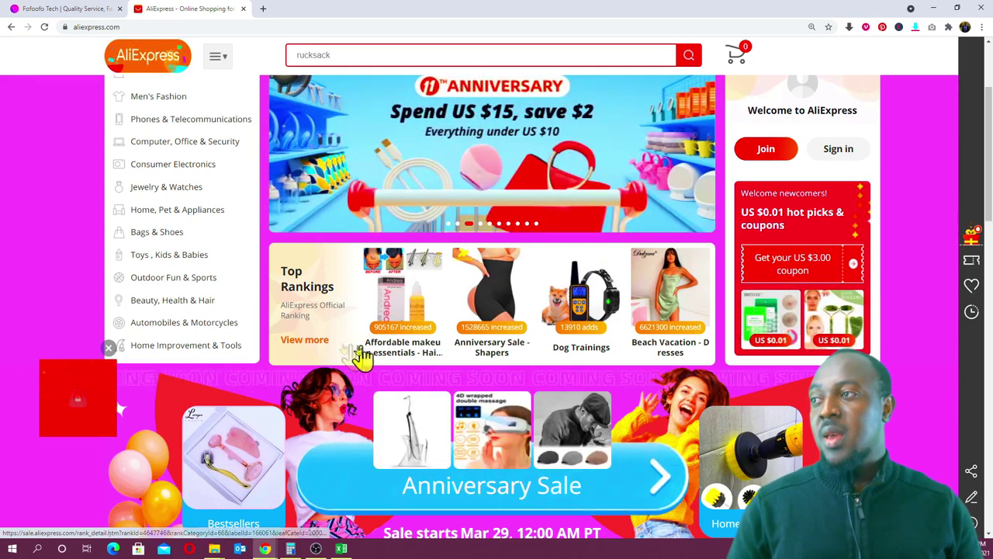
pyautogui.click(410, 354)
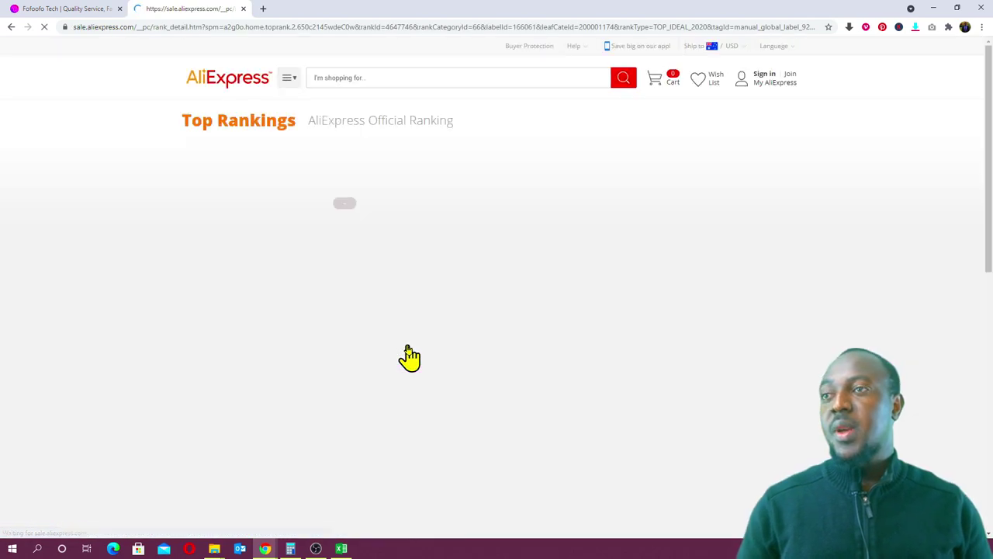
pyautogui.scroll(-4, 410, 354)
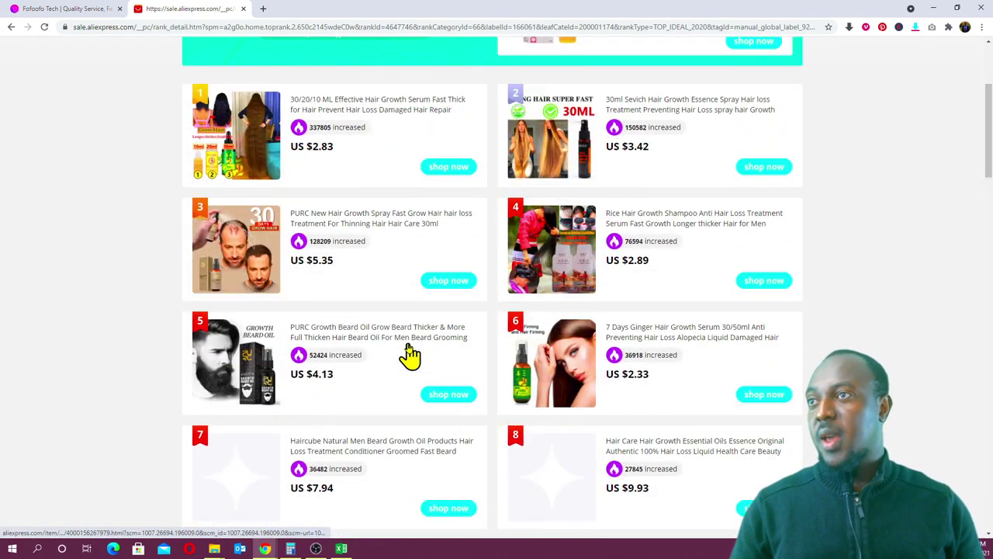
pyautogui.scroll(-2, 410, 354)
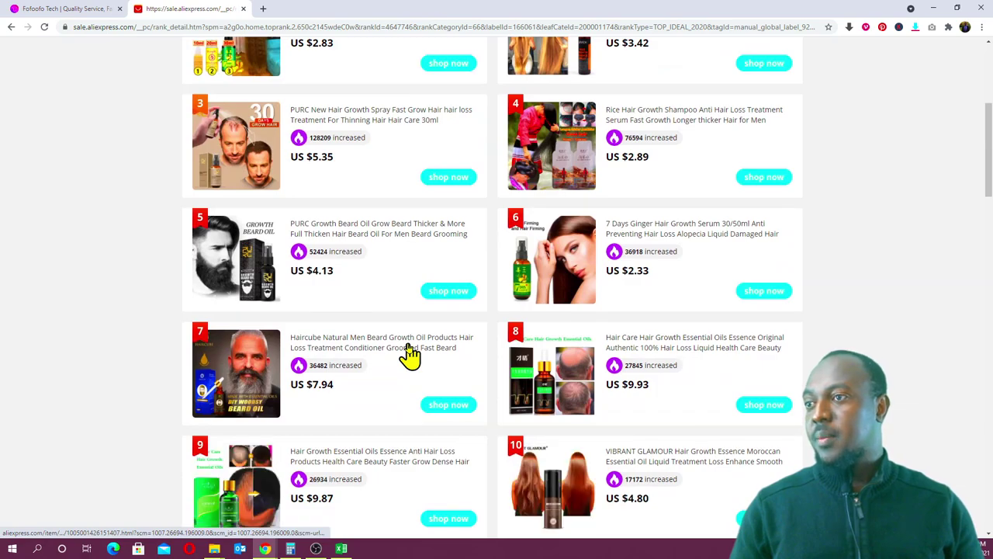
pyautogui.scroll(-5, 410, 354)
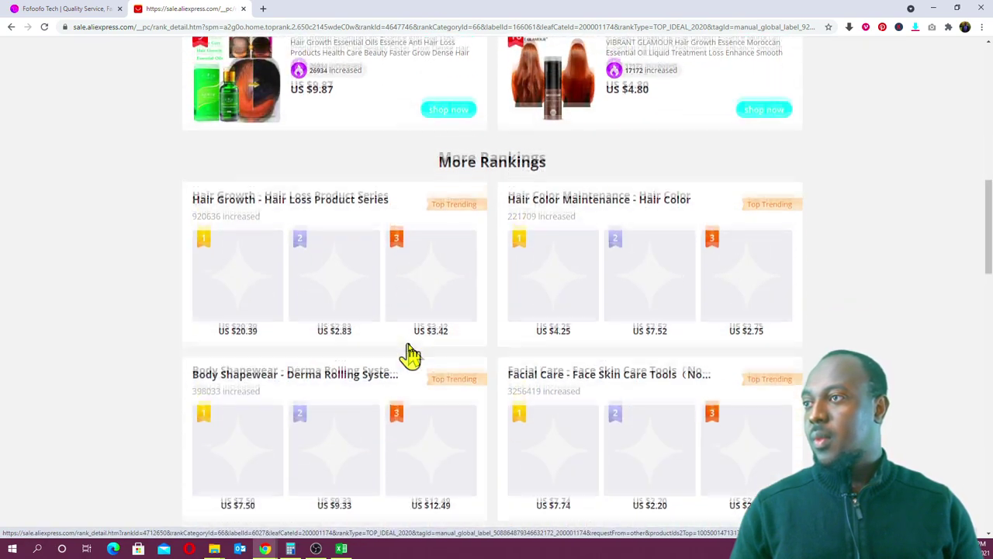
pyautogui.scroll(-5, 410, 354)
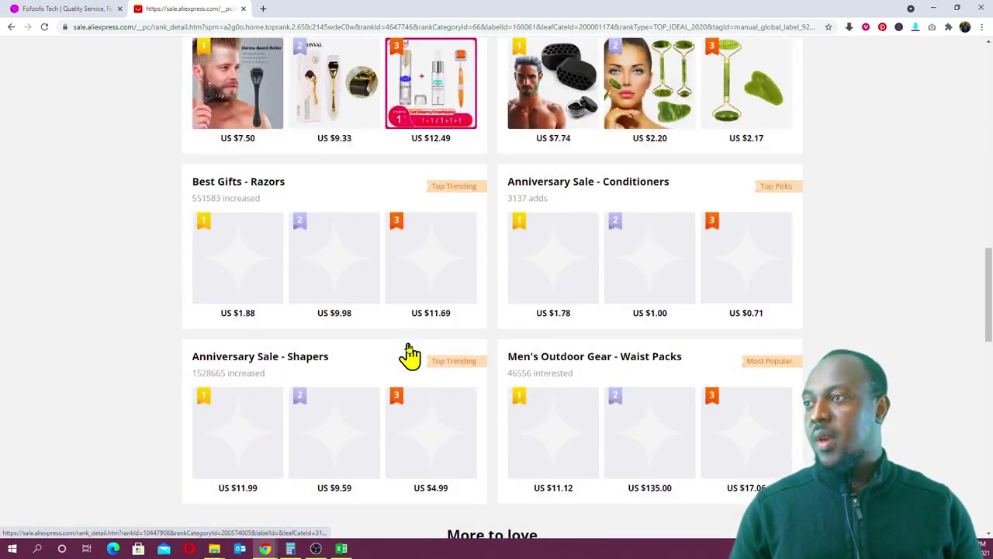
pyautogui.scroll(-3, 409, 354)
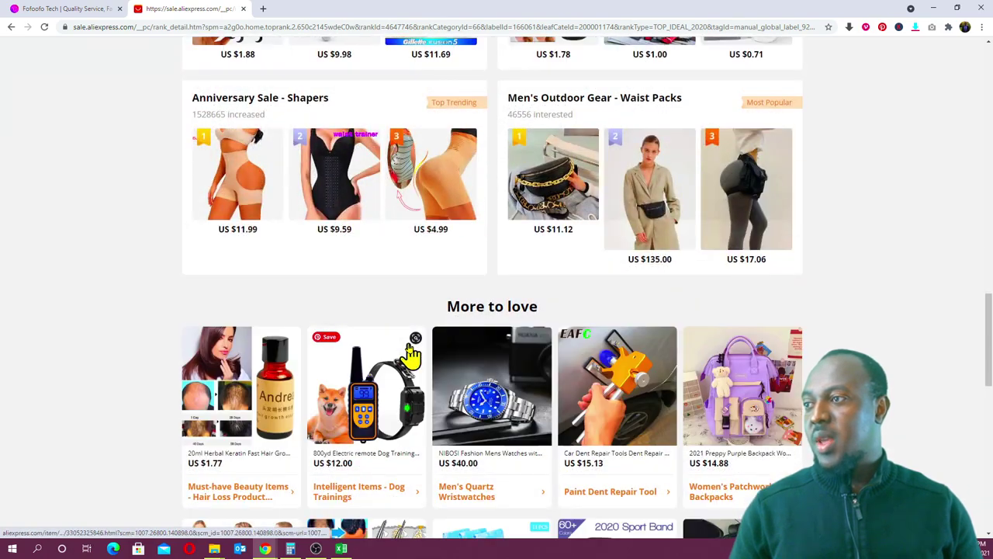
pyautogui.scroll(-3, 409, 354)
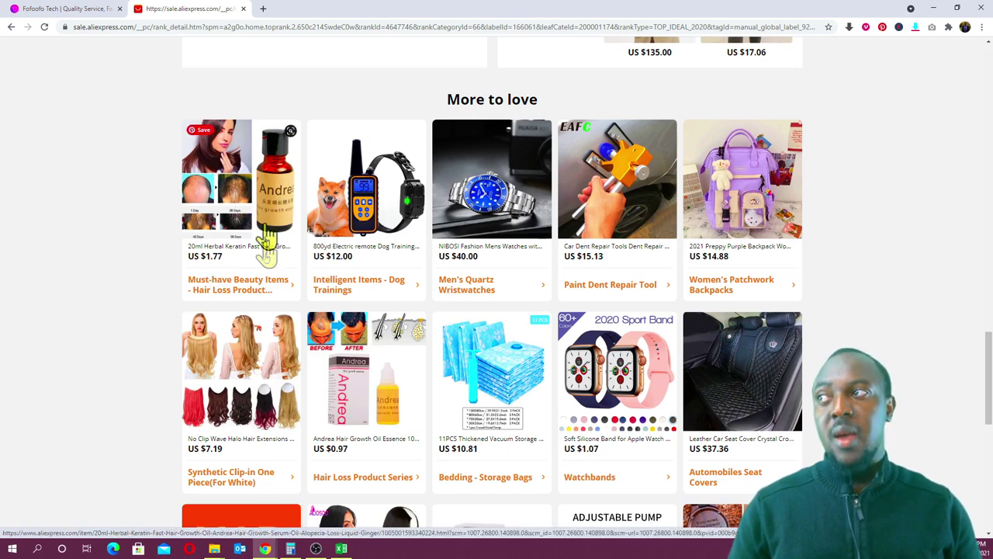
pyautogui.click(263, 256)
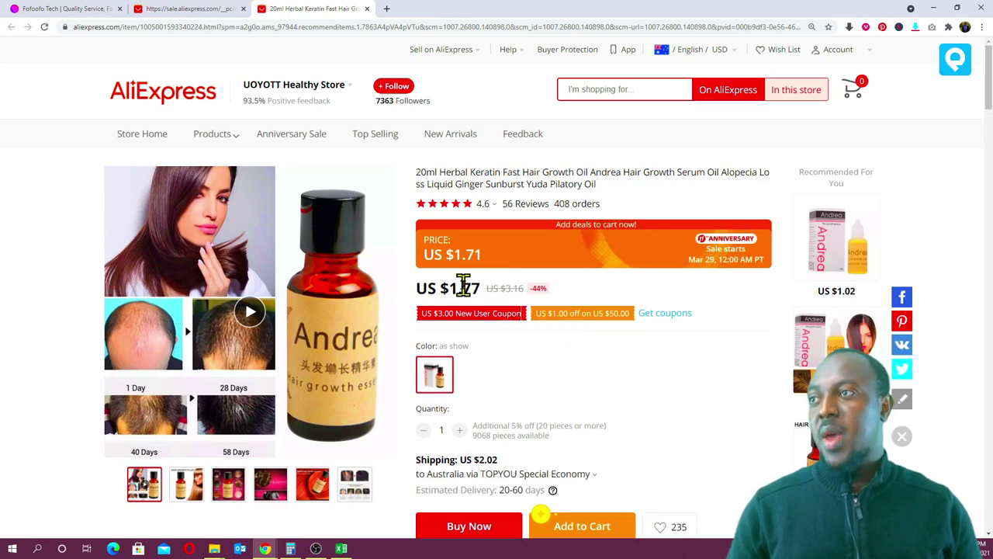
pyautogui.click(388, 8)
# - Search 'yuan to us', convert US $1.77 to 11.58 Chinese Yuan and copy that figure
pyautogui.write('yua')
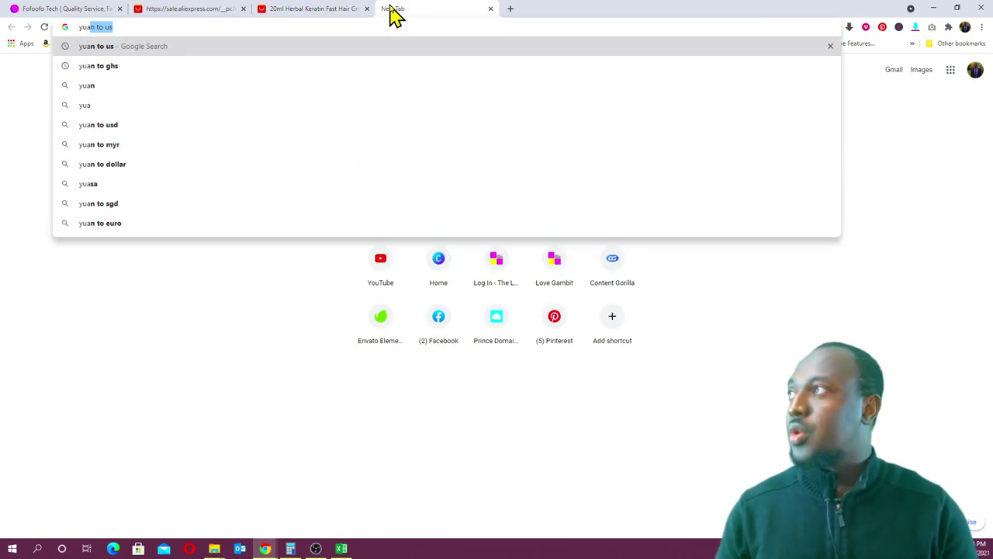
pyautogui.press('Return')
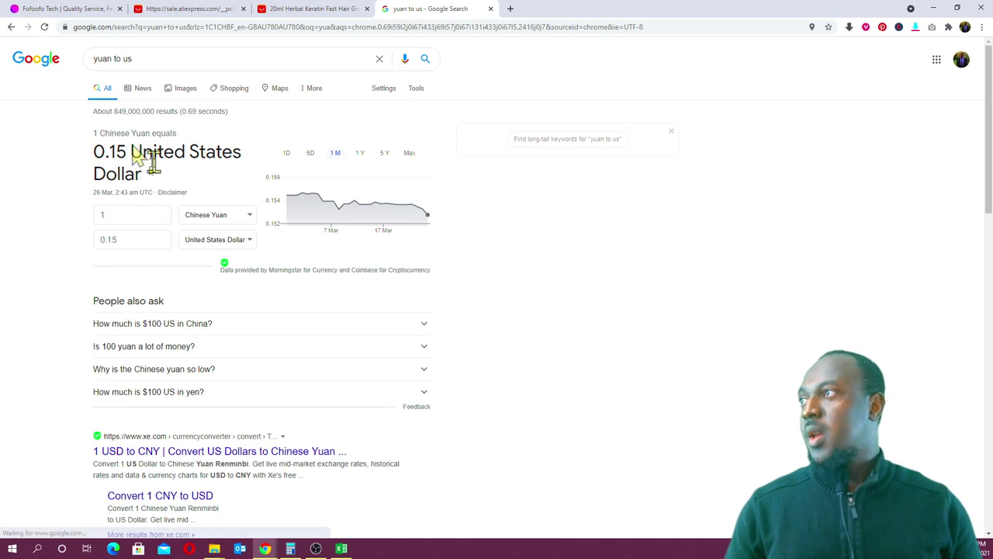
pyautogui.click(140, 239)
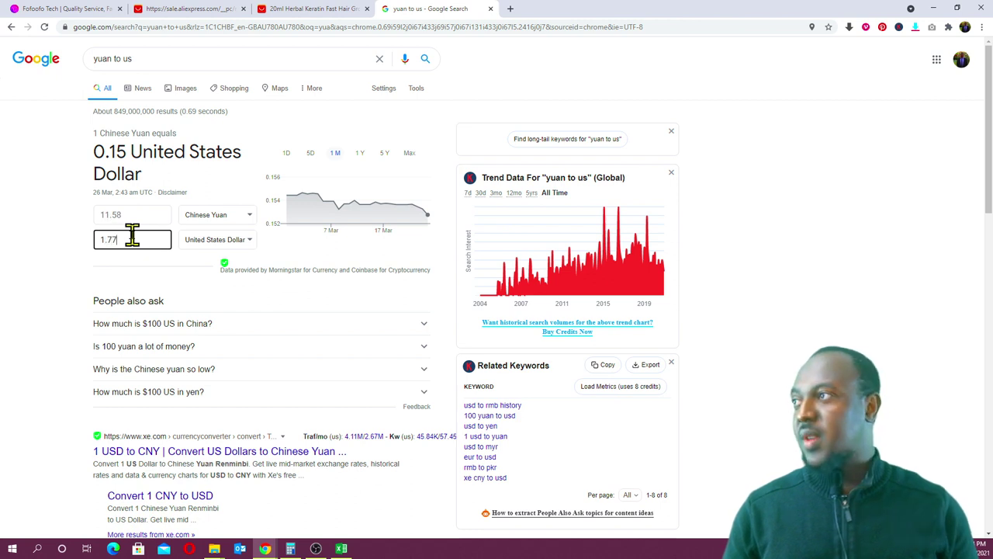
pyautogui.click(51, 265)
pyautogui.click(109, 215)
pyautogui.hotkey('ctrl', 'c')
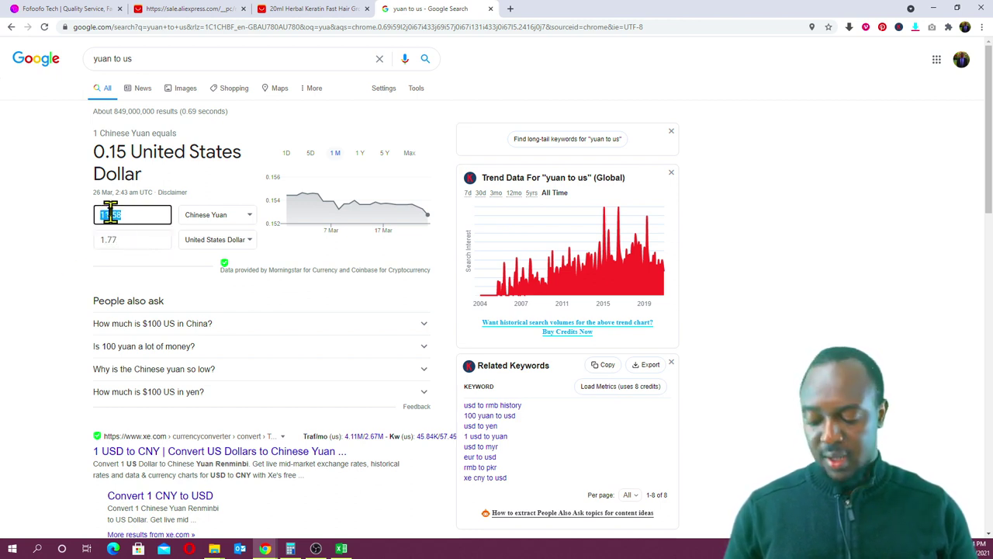
pyautogui.click(341, 549)
# - Replace the 6.48 Cost Yuan in D4 with the pasted 11.58, giving a 10.77 GHS total
pyautogui.click(459, 176)
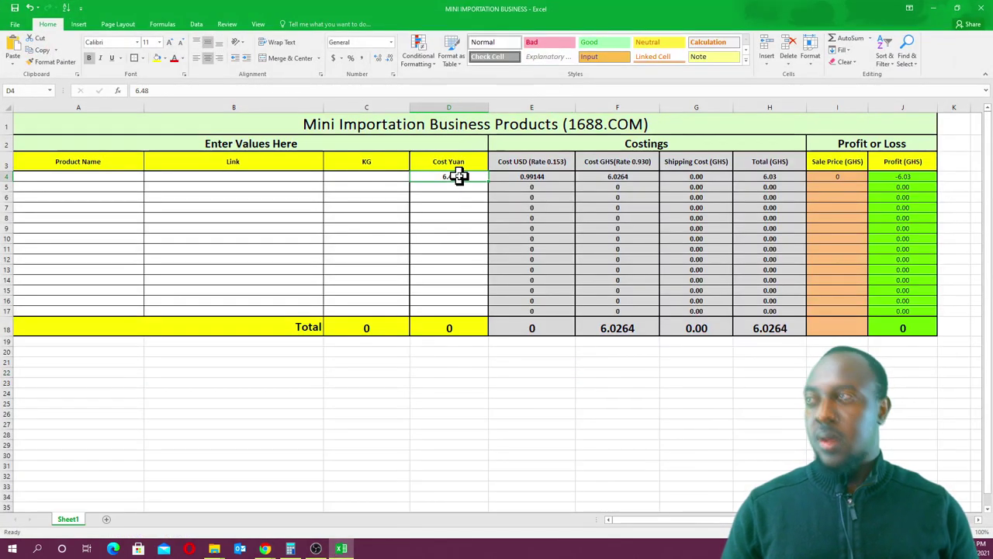
pyautogui.press('Delete')
pyautogui.click(377, 180)
pyautogui.click(441, 178)
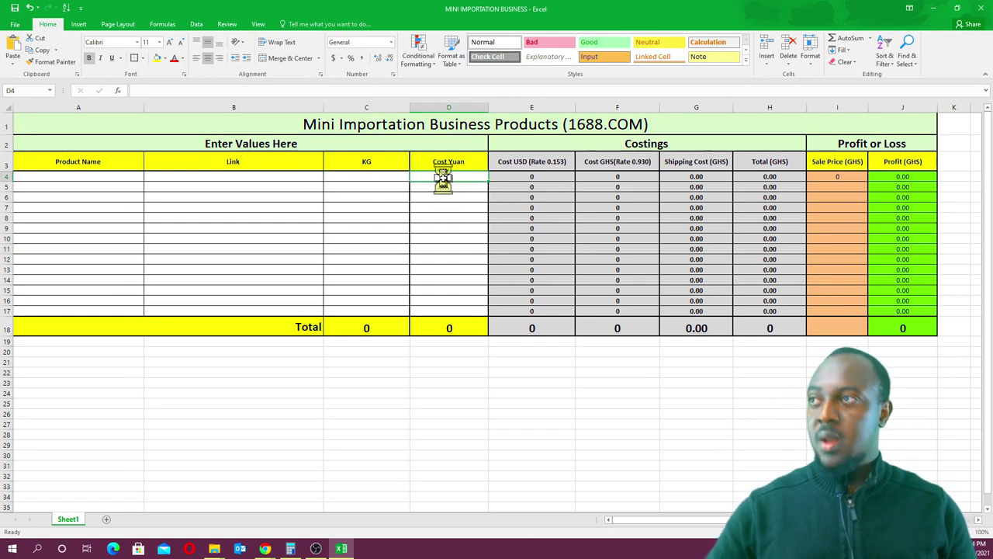
pyautogui.hotkey('ctrl', 'v')
pyautogui.click(458, 227)
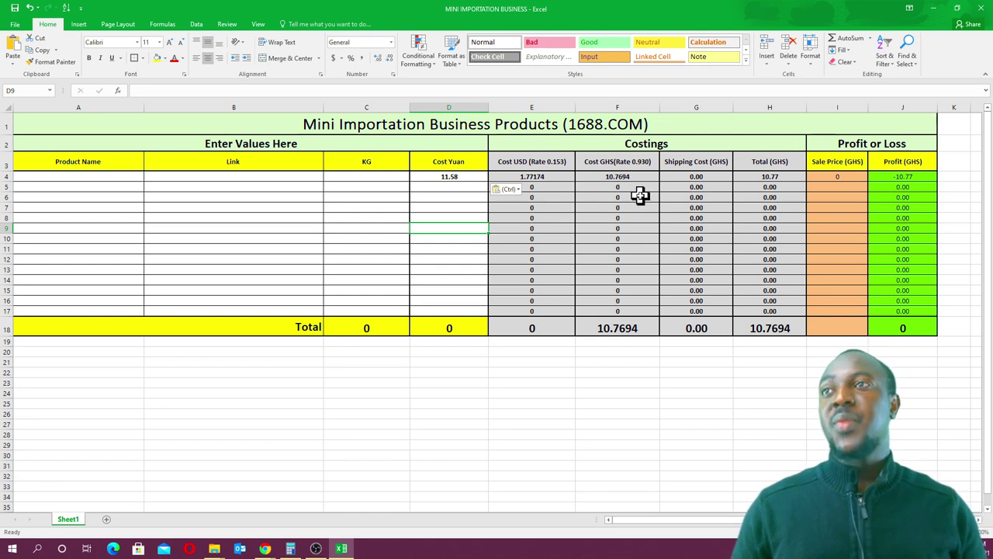
pyautogui.click(368, 177)
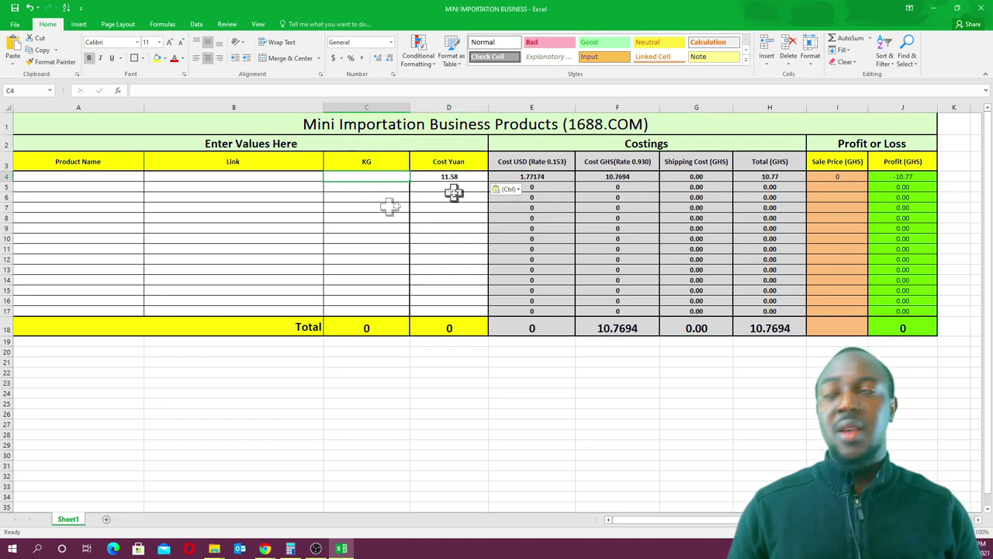
pyautogui.click(934, 9)
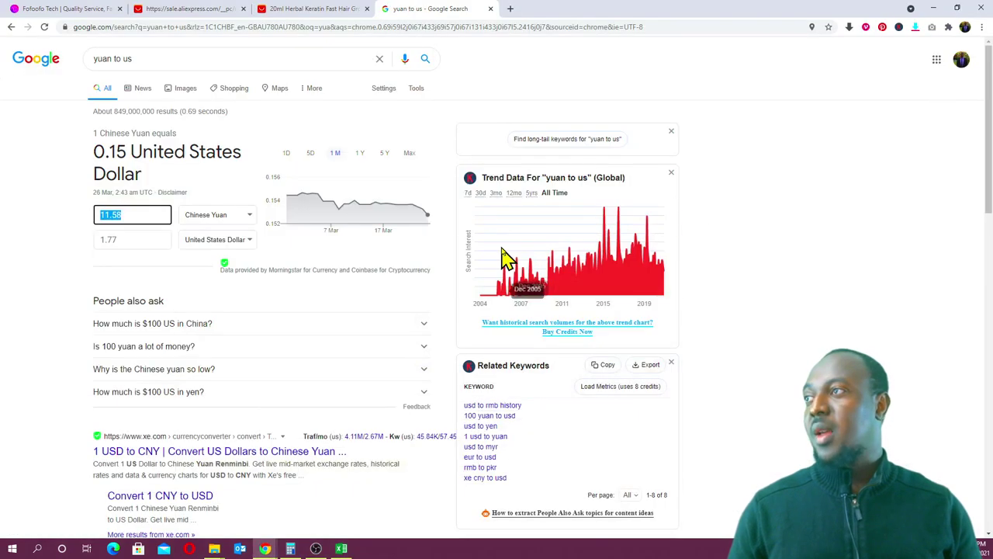
# - Find the hair oil's listed 'Weight: 40g' in the AliExpress product description
pyautogui.click(329, 8)
pyautogui.scroll(-4, 551, 293)
pyautogui.scroll(-1, 550, 297)
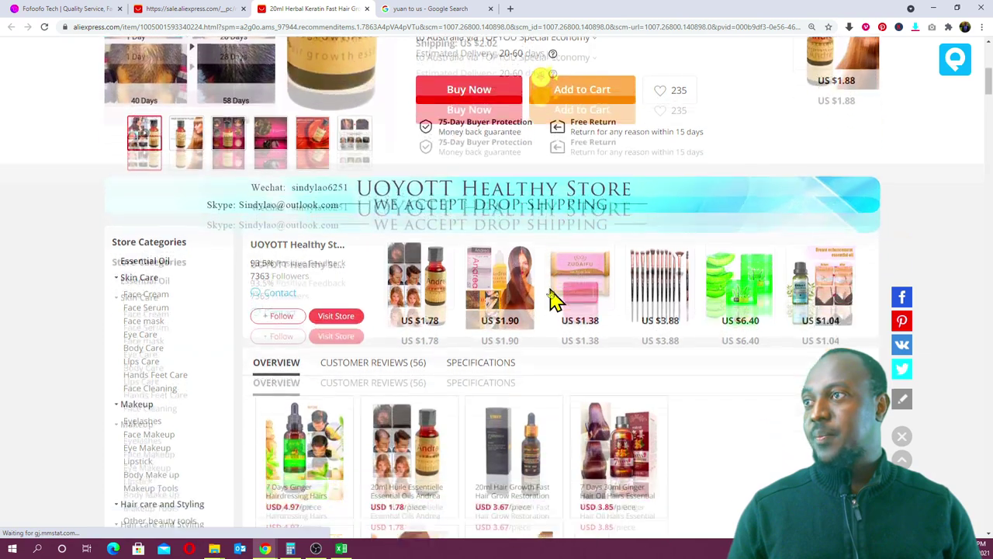
pyautogui.scroll(1, 550, 295)
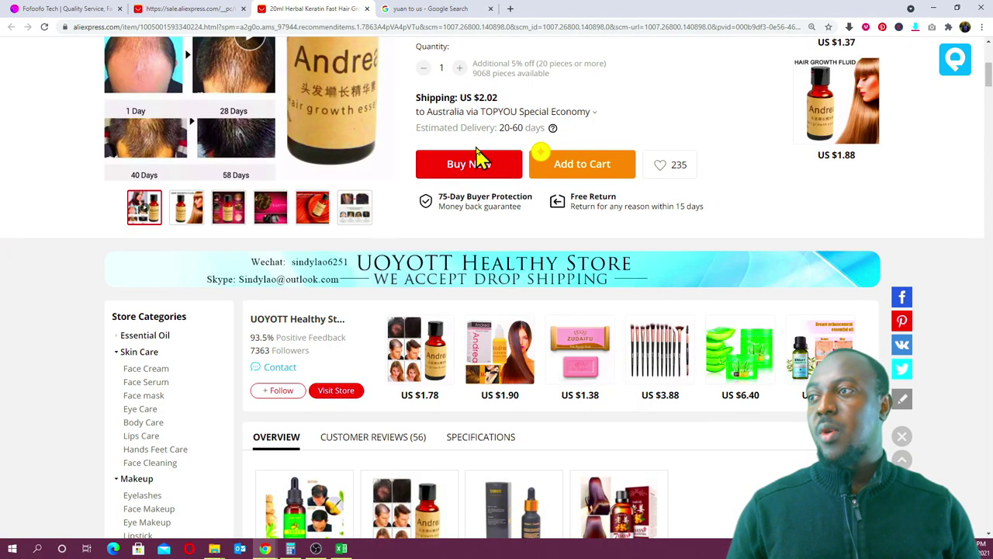
pyautogui.scroll(-1, 477, 158)
pyautogui.scroll(-3, 477, 159)
pyautogui.scroll(9, 477, 160)
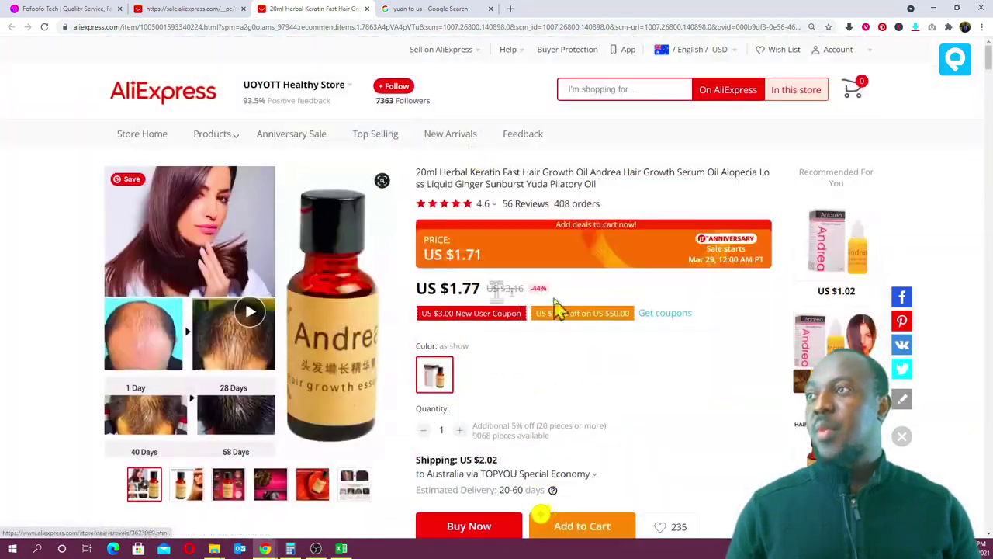
pyautogui.scroll(-1, 555, 250)
pyautogui.scroll(-10, 552, 249)
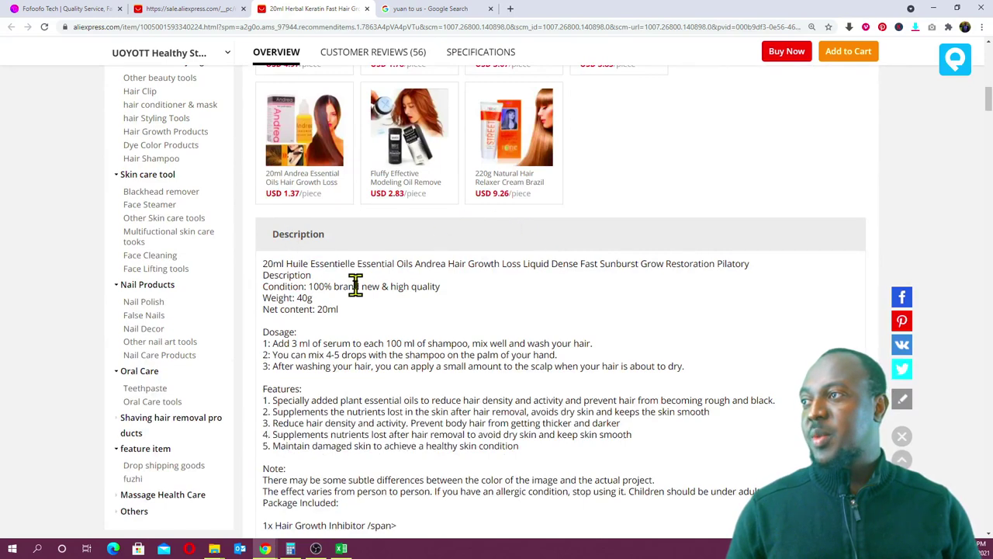
pyautogui.scroll(-1, 354, 284)
pyautogui.moveTo(264, 247); pyautogui.dragTo(316, 250)
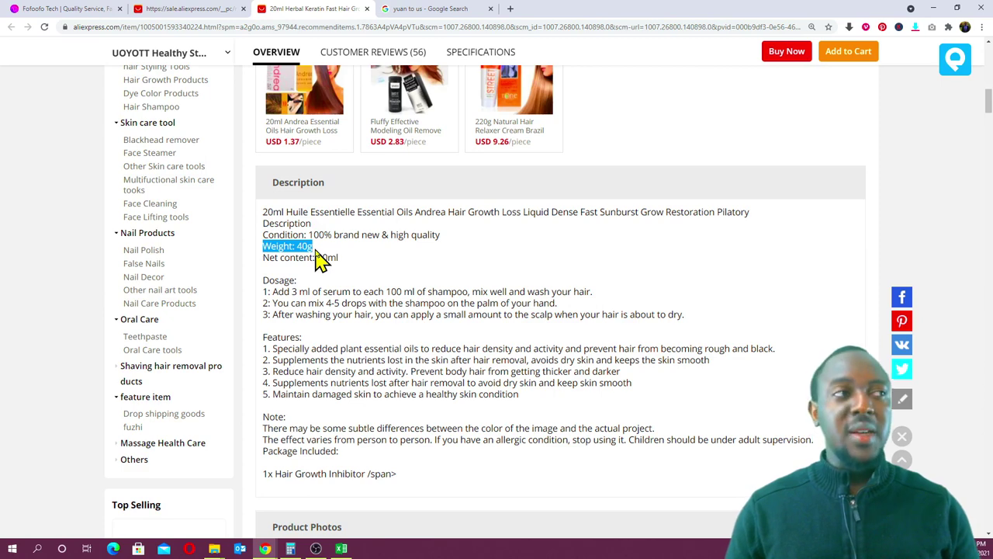
pyautogui.click(323, 256)
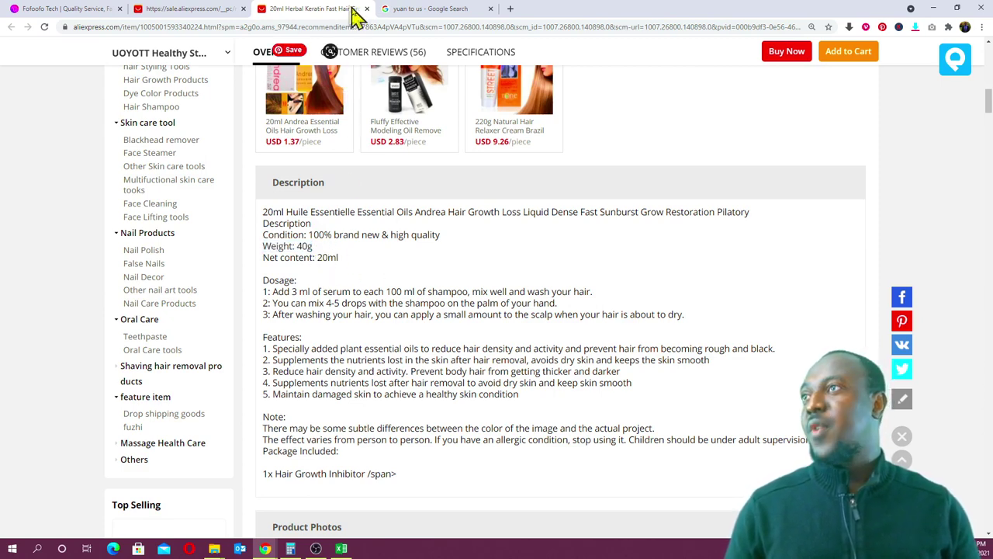
pyautogui.click(207, 9)
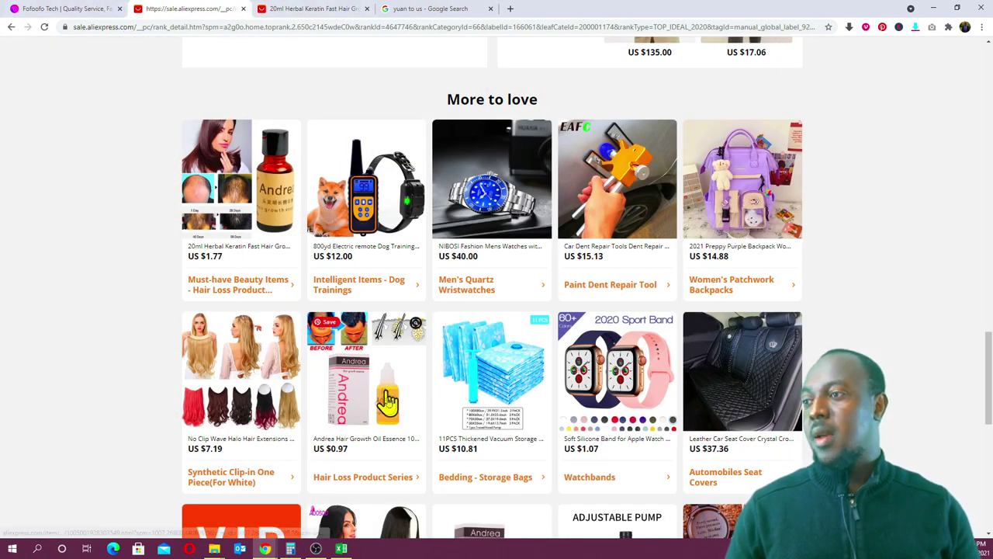
pyautogui.click(342, 549)
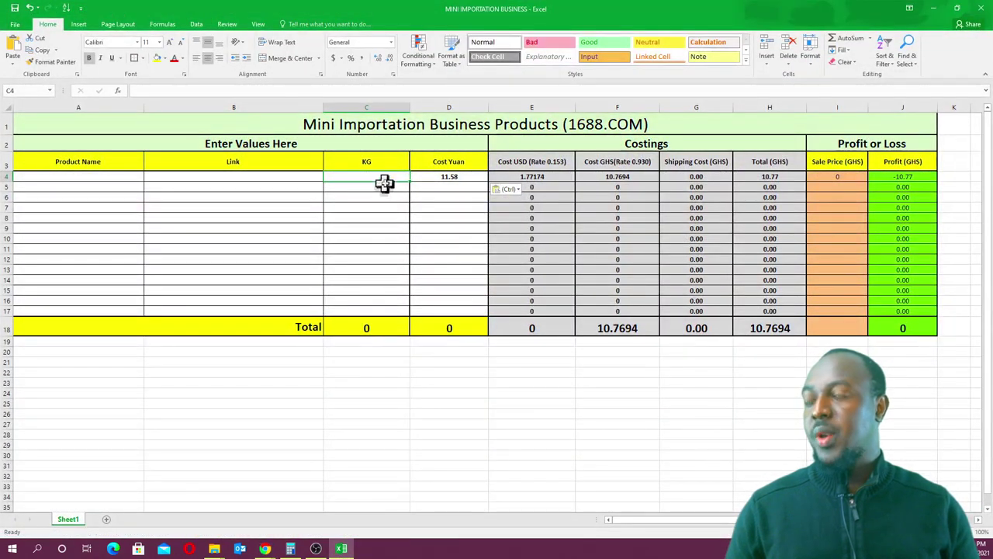
# - Enter 0.04 kg in C4, adding 3.12 GHS shipping for a 13.89 GHS total
pyautogui.write('0.04')
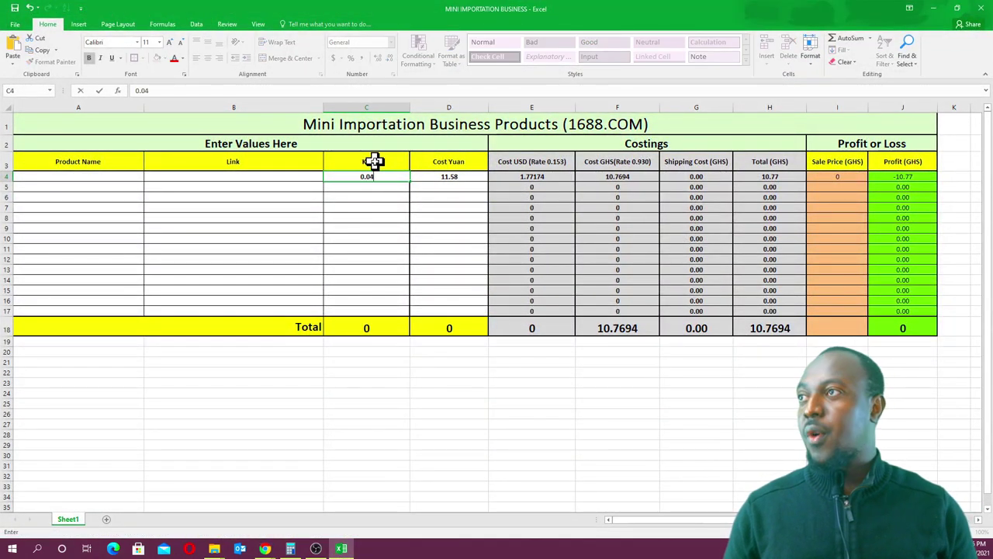
pyautogui.click(381, 222)
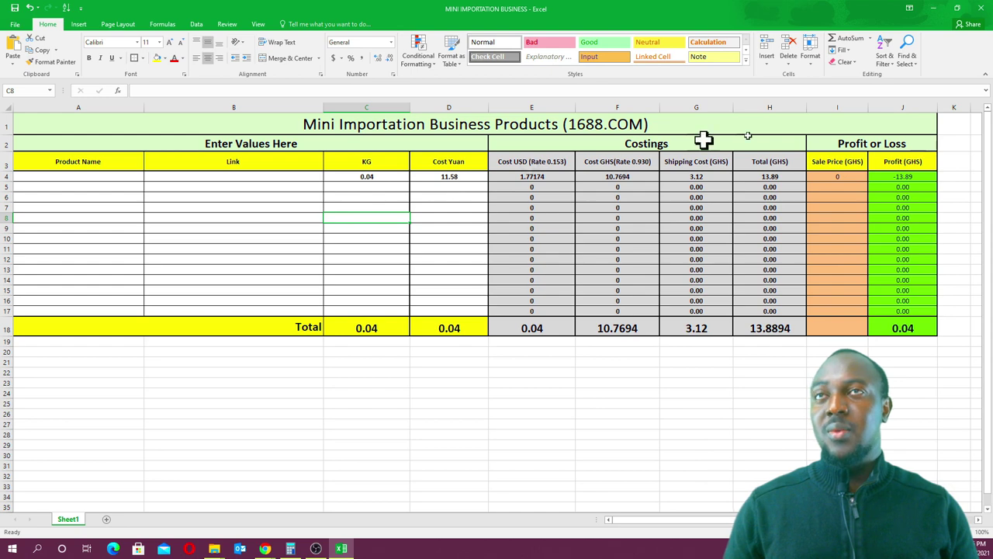
pyautogui.moveTo(265, 546)
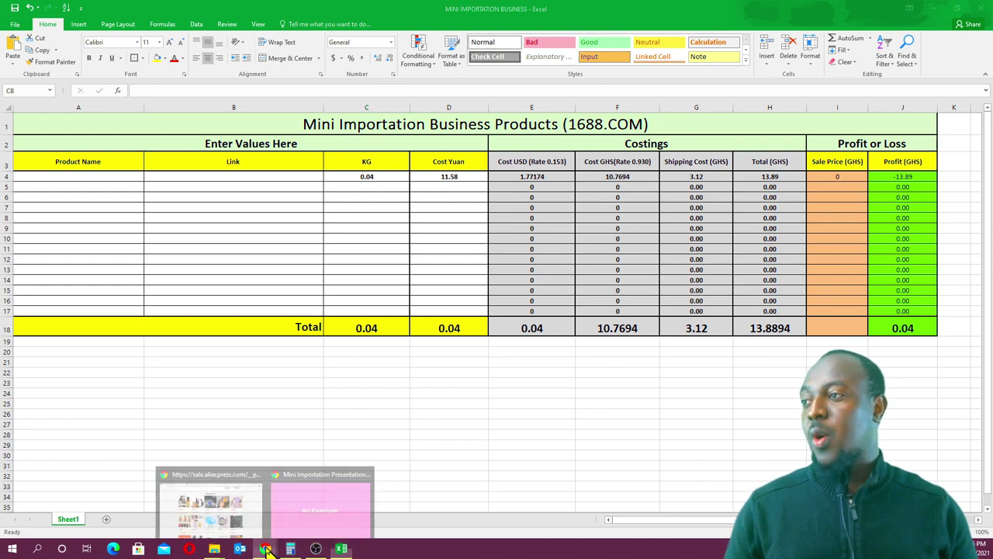
pyautogui.click(210, 505)
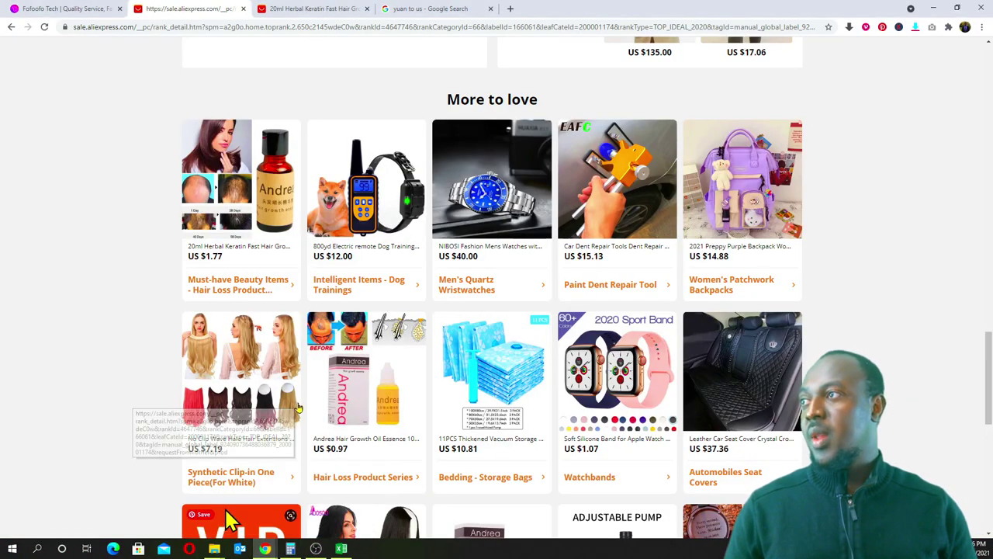
# - Review the hair oil page, the yuan conversion and the costing sheet
pyautogui.click(283, 11)
pyautogui.scroll(10, 355, 287)
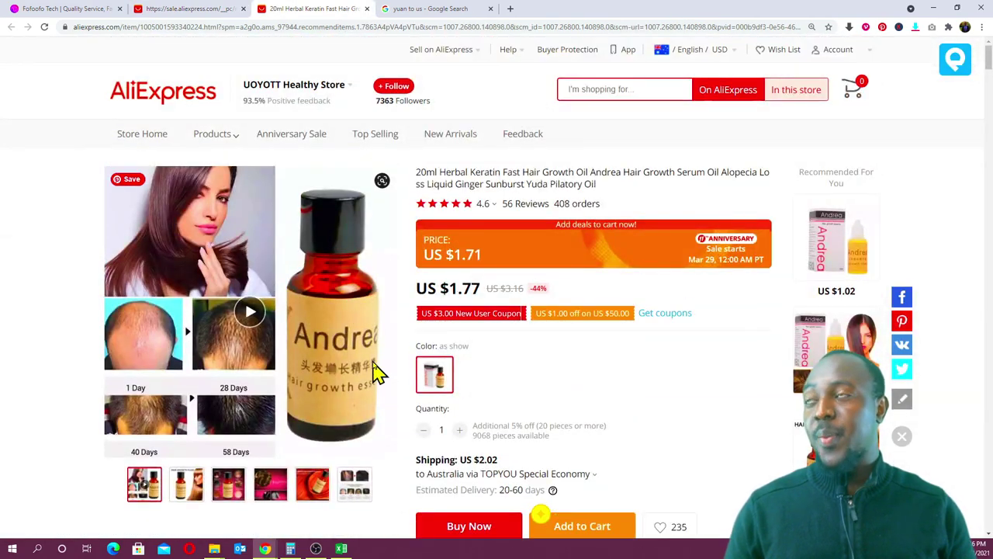
pyautogui.click(441, 9)
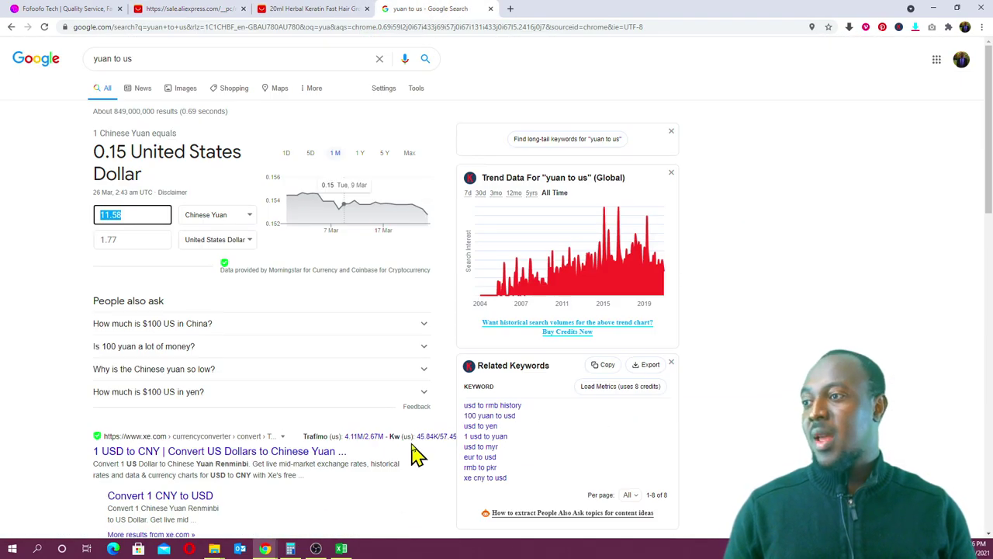
pyautogui.click(342, 549)
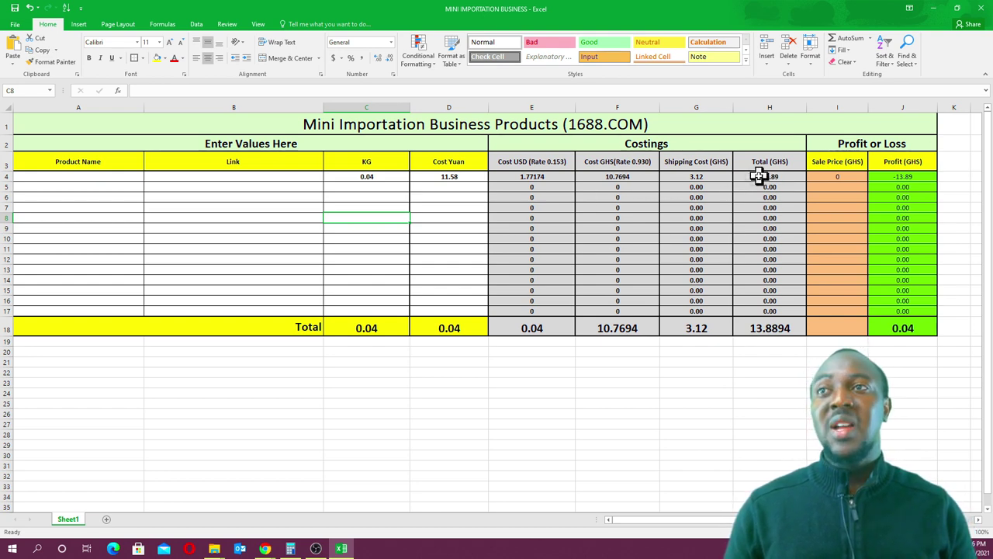
pyautogui.click(935, 9)
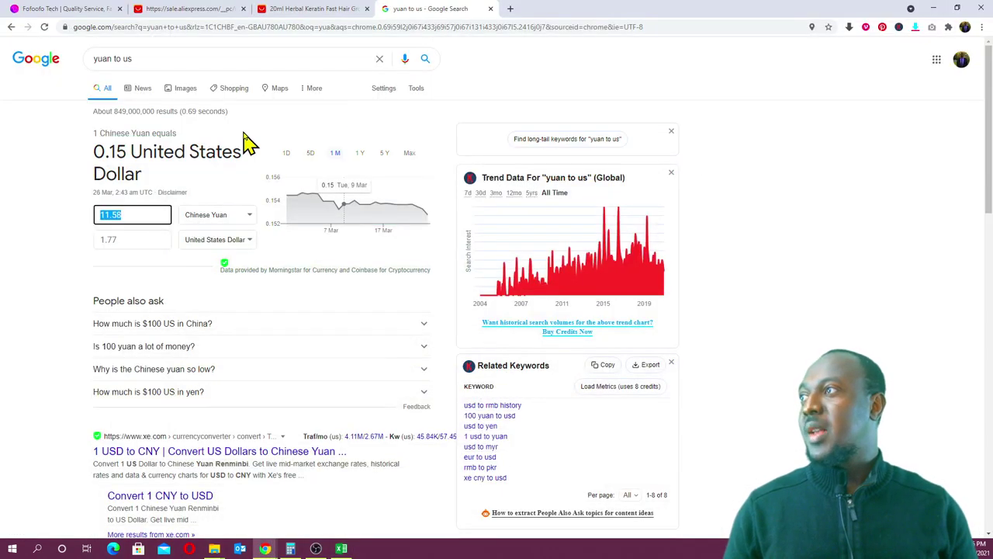
# - Copy the product name 'Andrea Hair Growth Serum Oil' from the AliExpress listing title
pyautogui.click(304, 9)
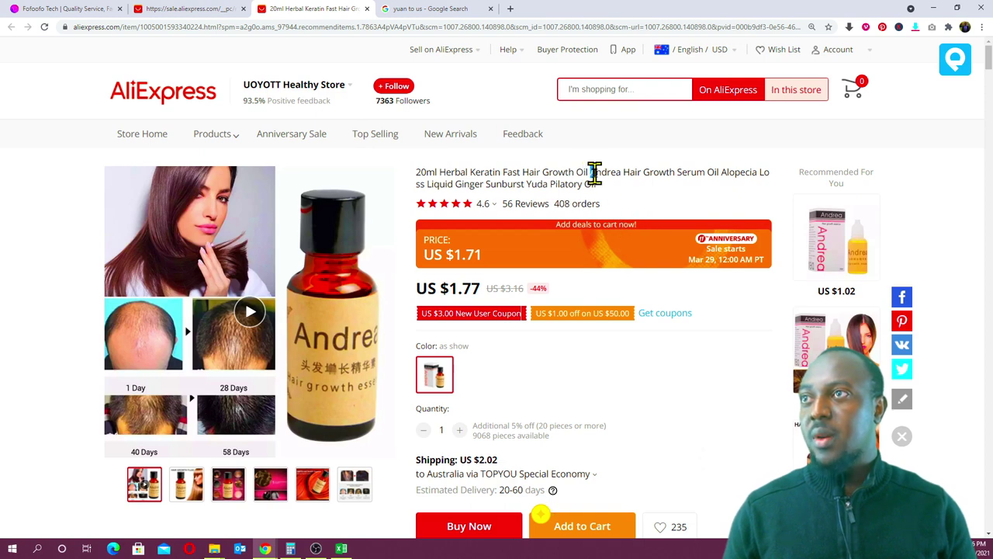
pyautogui.moveTo(642, 173); pyautogui.dragTo(722, 174)
pyautogui.hotkey('ctrl', 'c')
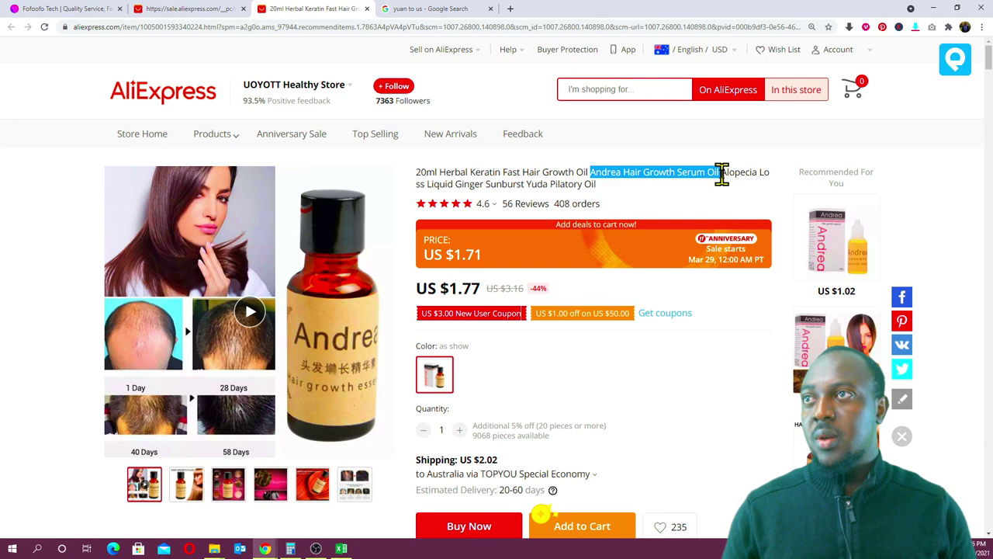
pyautogui.rightClick(698, 173)
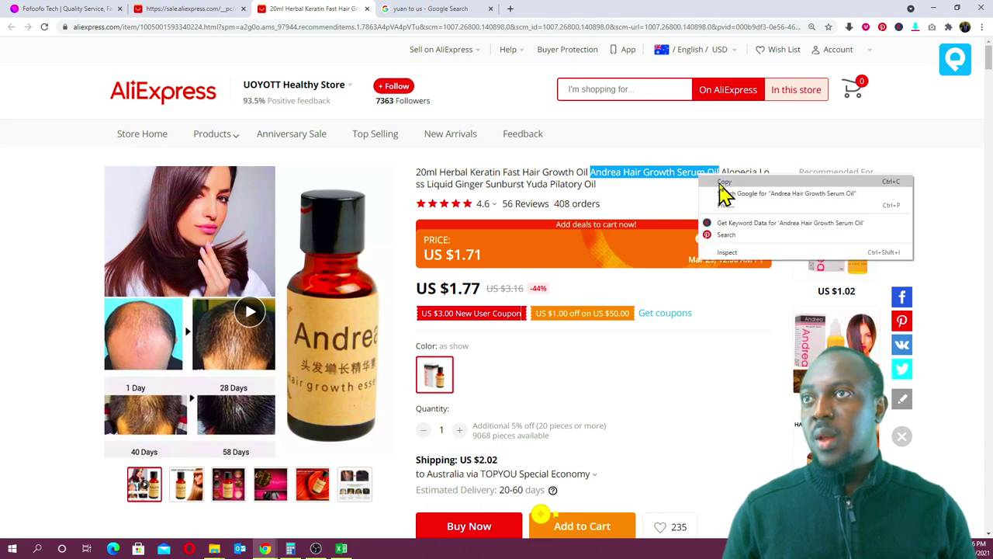
pyautogui.click(716, 188)
pyautogui.click(512, 10)
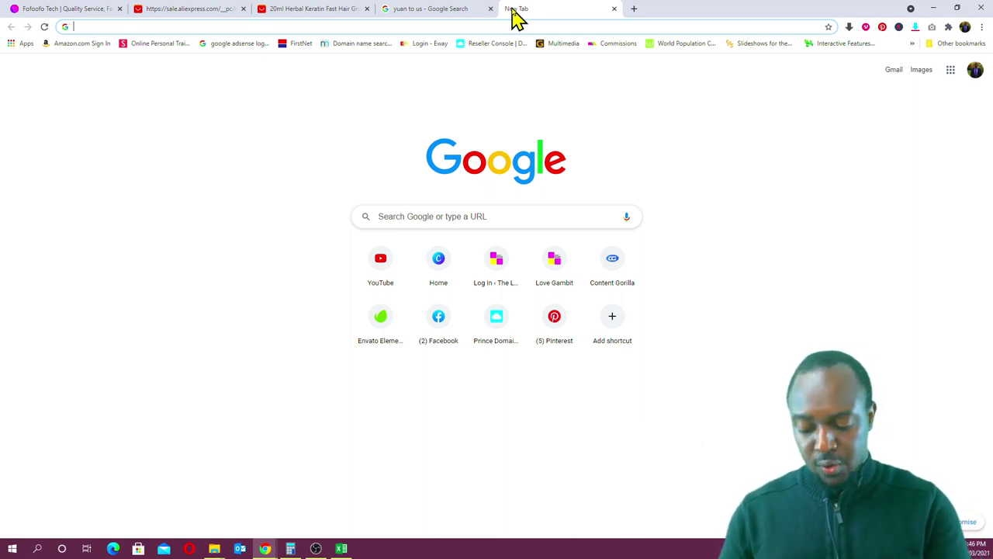
# - Search Google for jumia ghana and open the Jumia Ghana website
pyautogui.write('jumia')
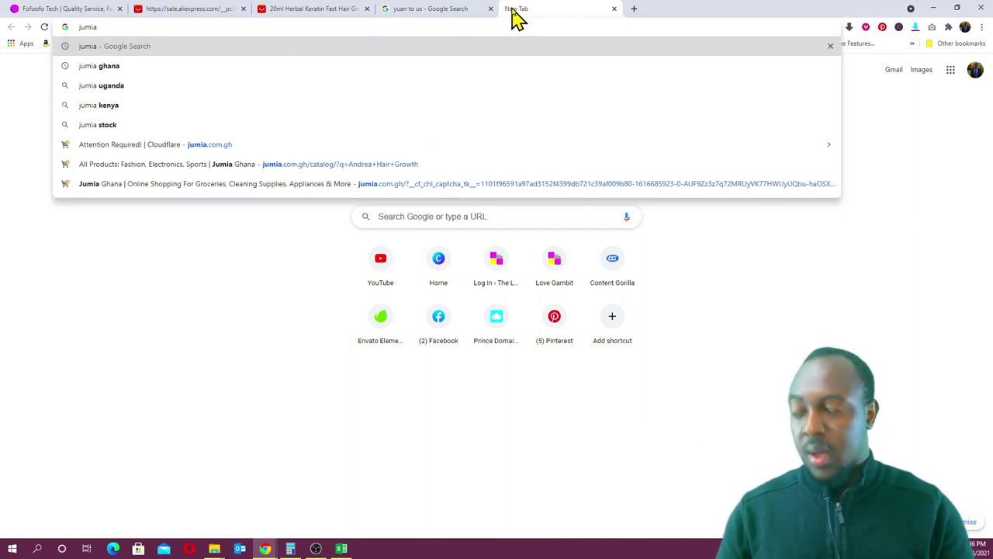
pyautogui.click(151, 67)
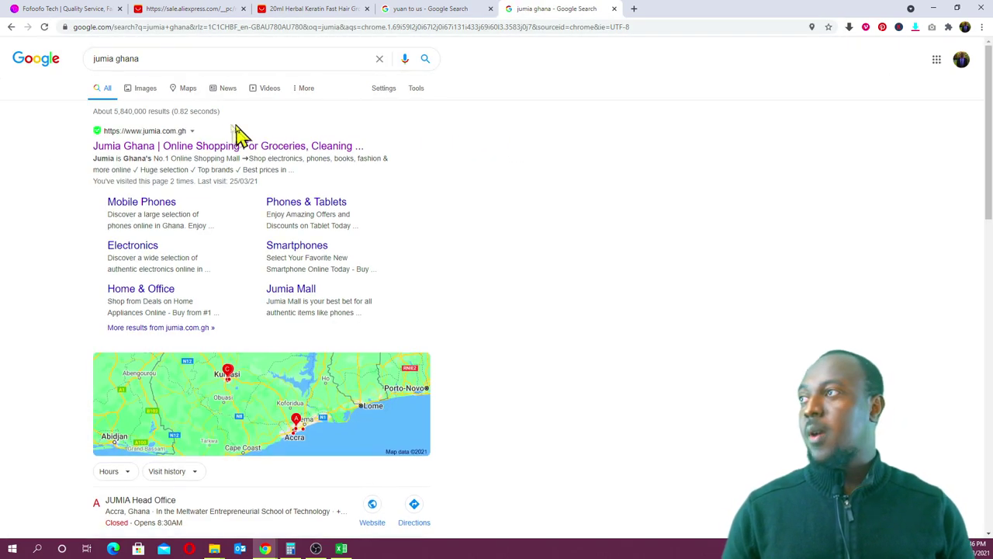
pyautogui.click(217, 149)
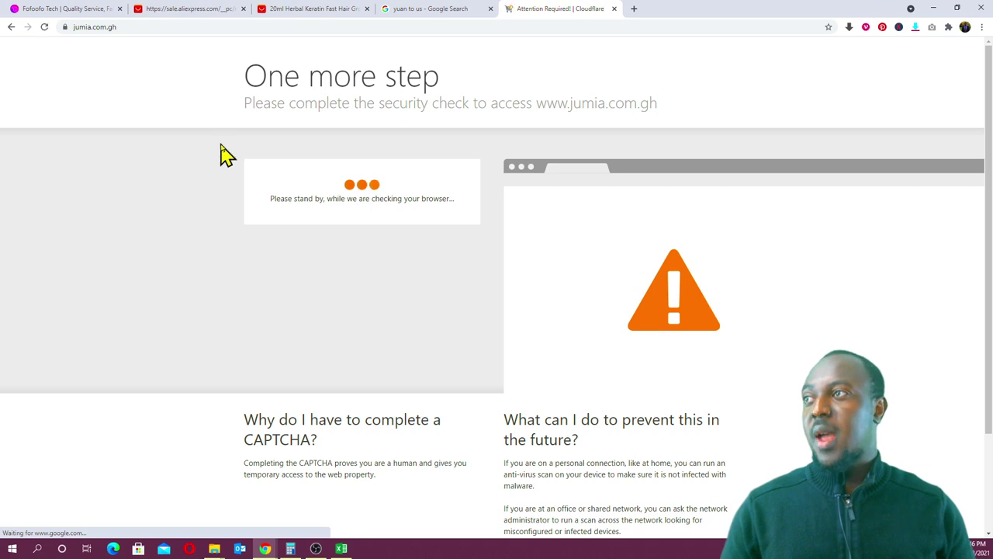
pyautogui.click(299, 202)
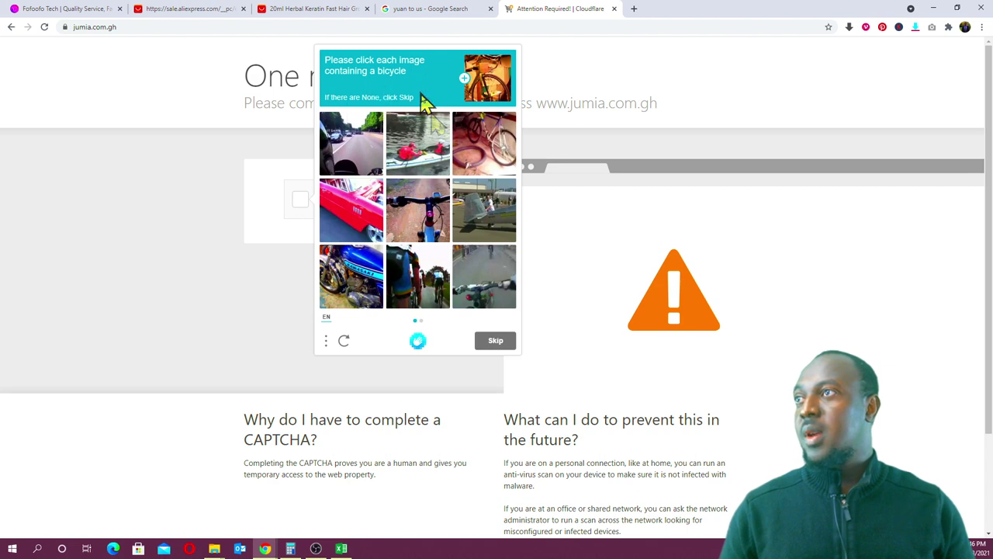
# - Pass the hCaptcha security check by selecting the bicycle images in both rounds
pyautogui.click(471, 162)
pyautogui.click(425, 232)
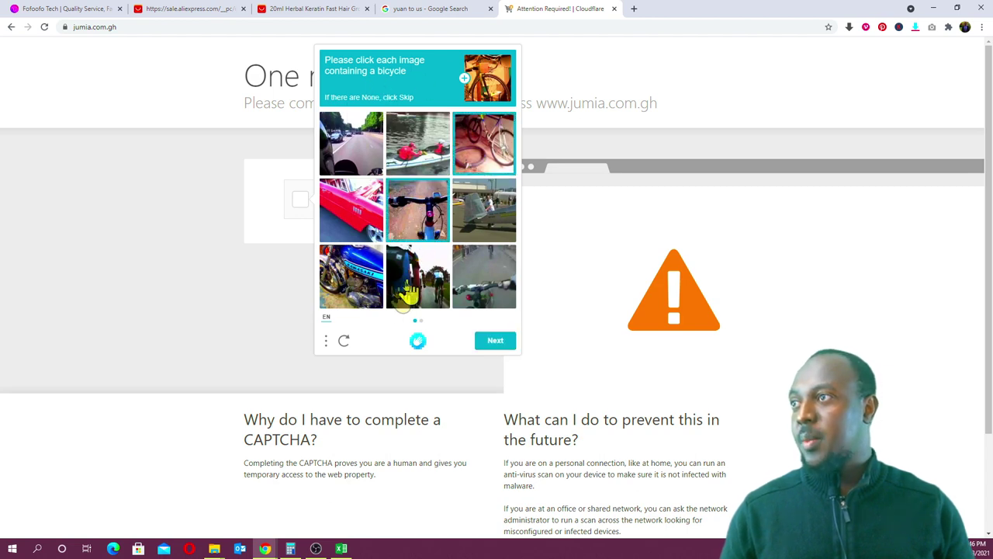
pyautogui.click(470, 287)
pyautogui.click(415, 278)
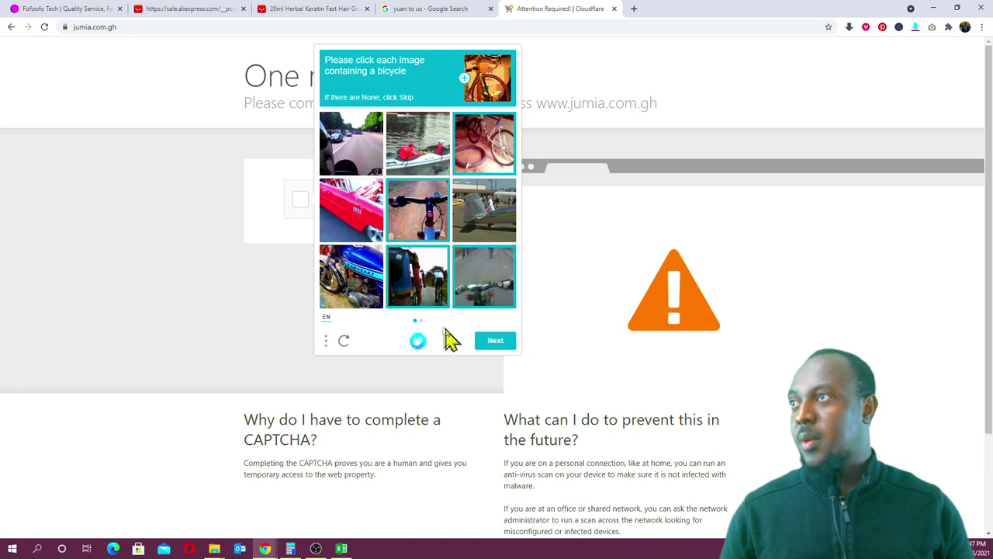
pyautogui.click(494, 342)
pyautogui.click(416, 142)
pyautogui.click(478, 155)
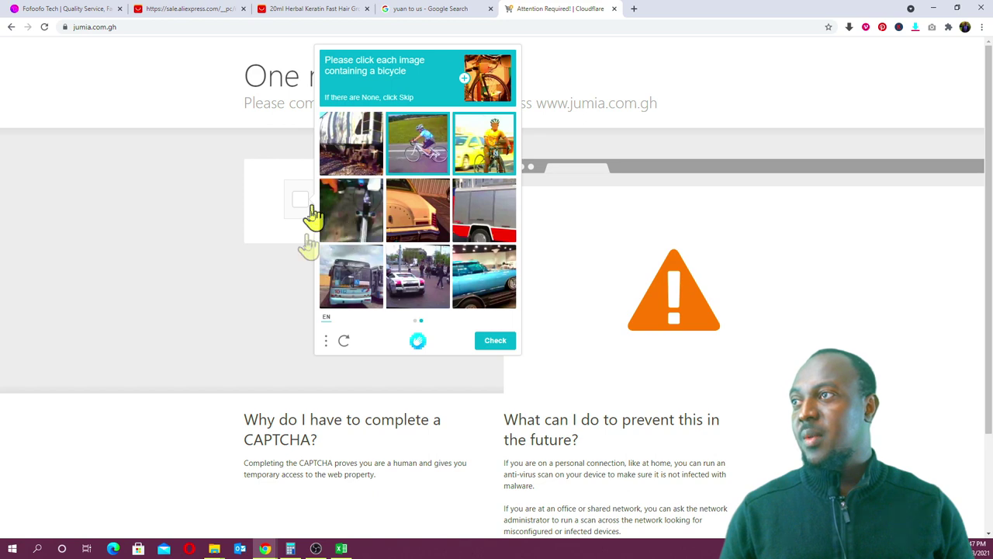
pyautogui.click(363, 216)
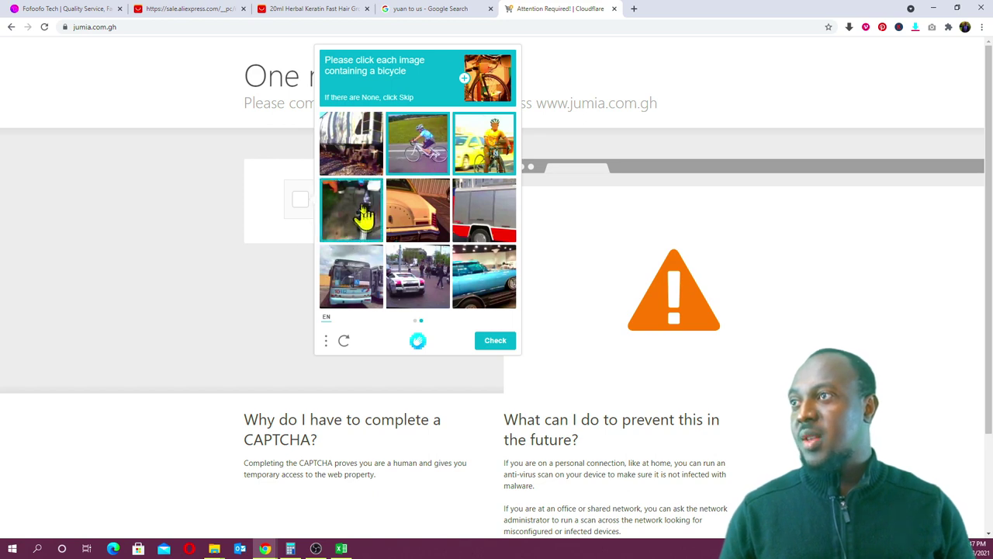
pyautogui.click(492, 345)
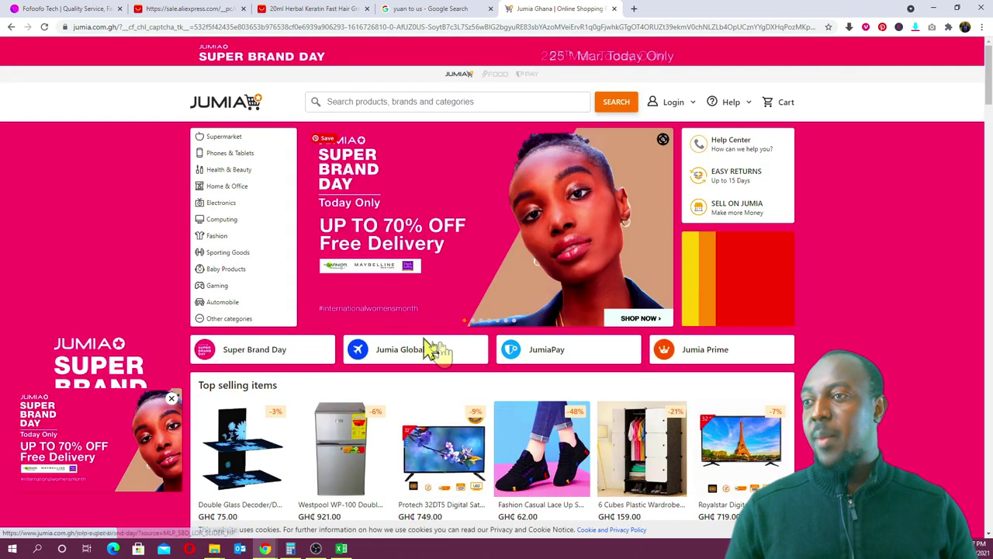
# - Search Jumia for 'Andrea Hair Growth Serum Oil' and open the 20ml Andrea Hair Growth Essence listing at GH₵ 32.49
pyautogui.click(466, 101)
pyautogui.hotkey('ctrl', 'v')
pyautogui.click(618, 111)
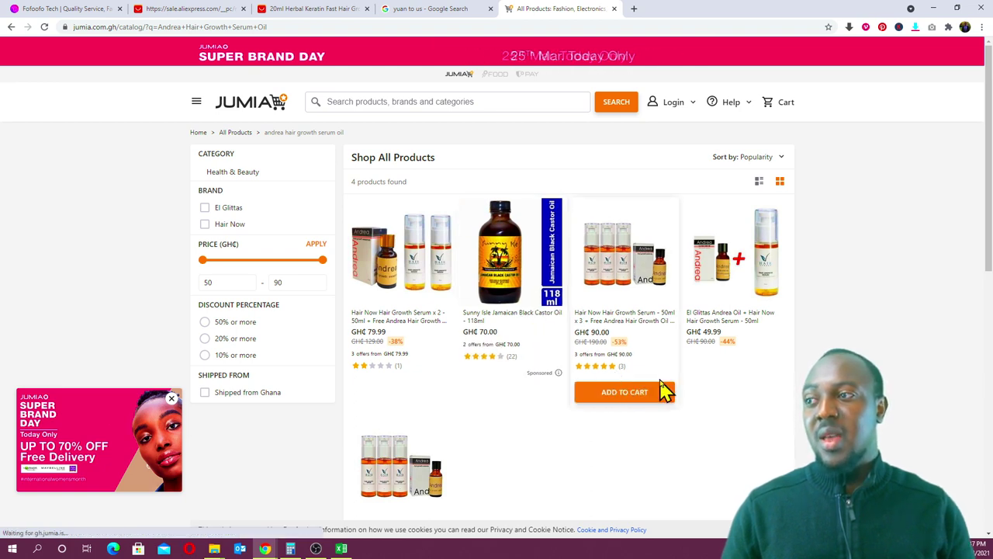
pyautogui.scroll(-2, 660, 392)
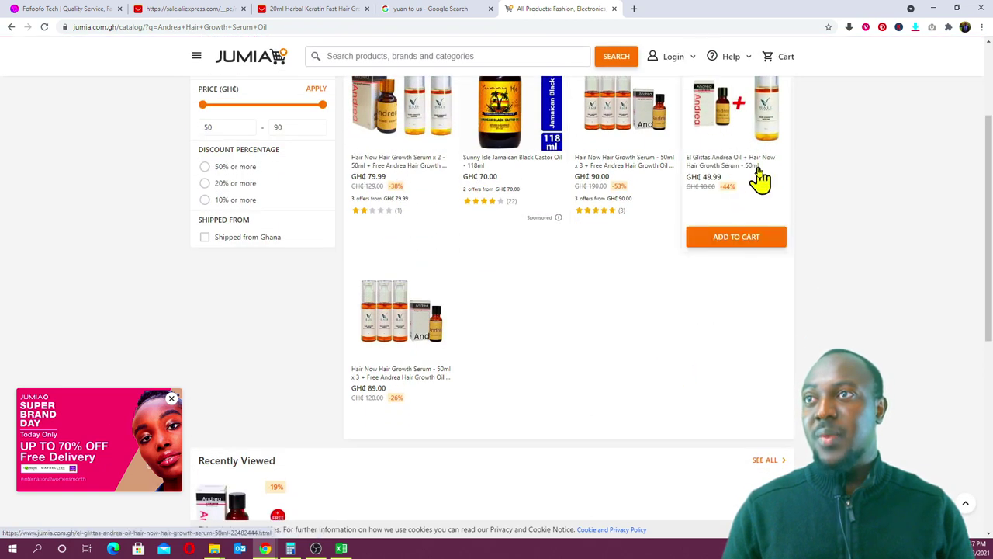
pyautogui.scroll(2, 590, 256)
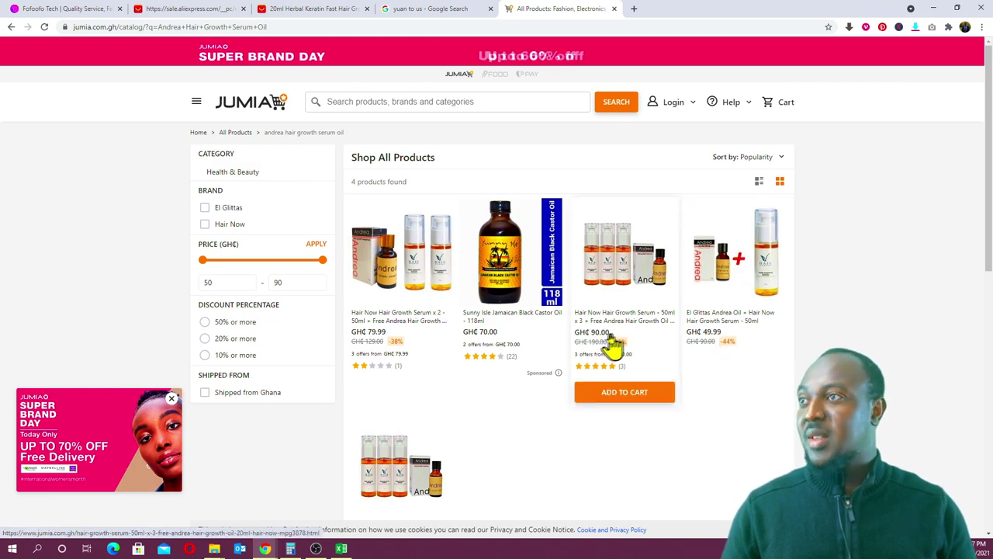
pyautogui.scroll(-5, 392, 314)
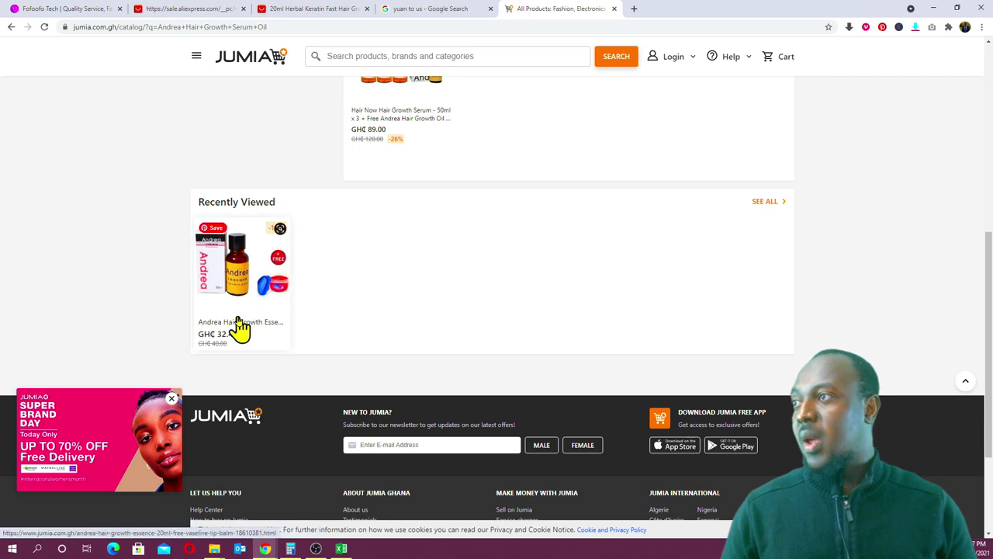
pyautogui.click(240, 326)
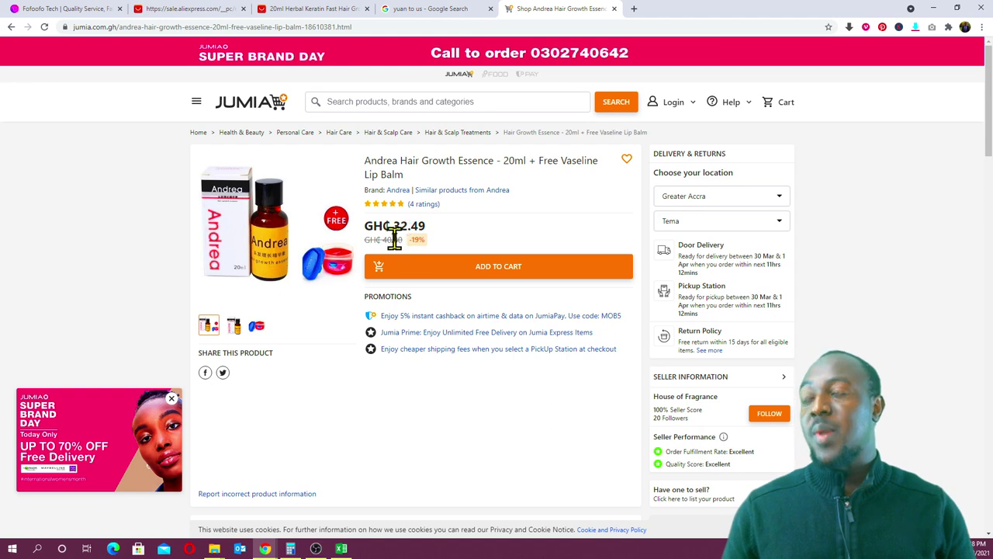
# - Enter 32 GHS as the sale price in I4, giving a profit of 18.11
pyautogui.click(343, 549)
pyautogui.click(837, 176)
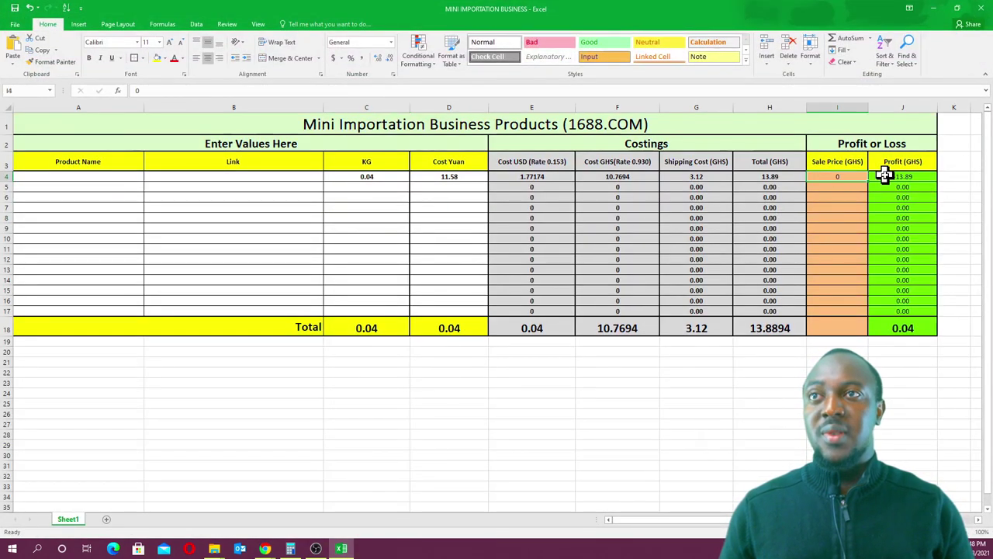
pyautogui.write('32')
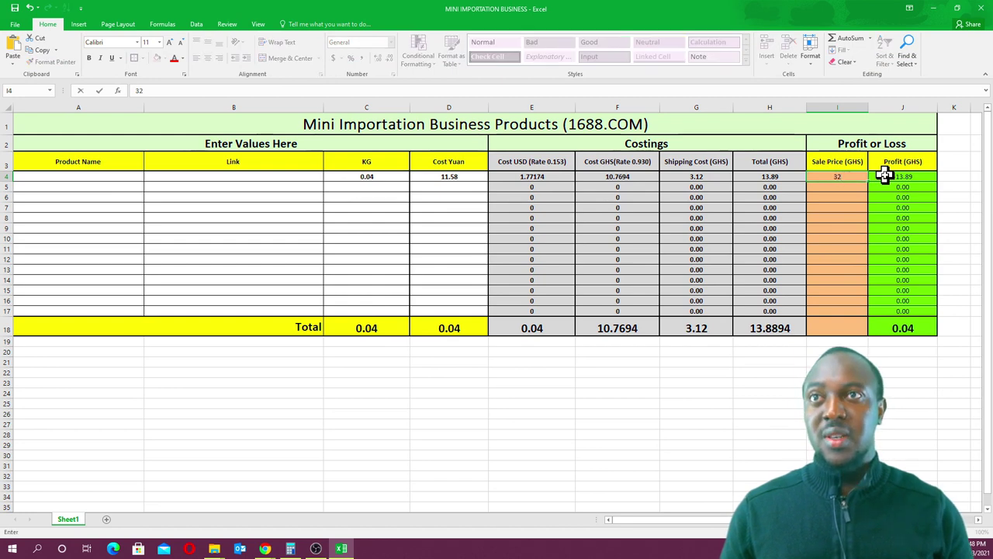
pyautogui.click(838, 404)
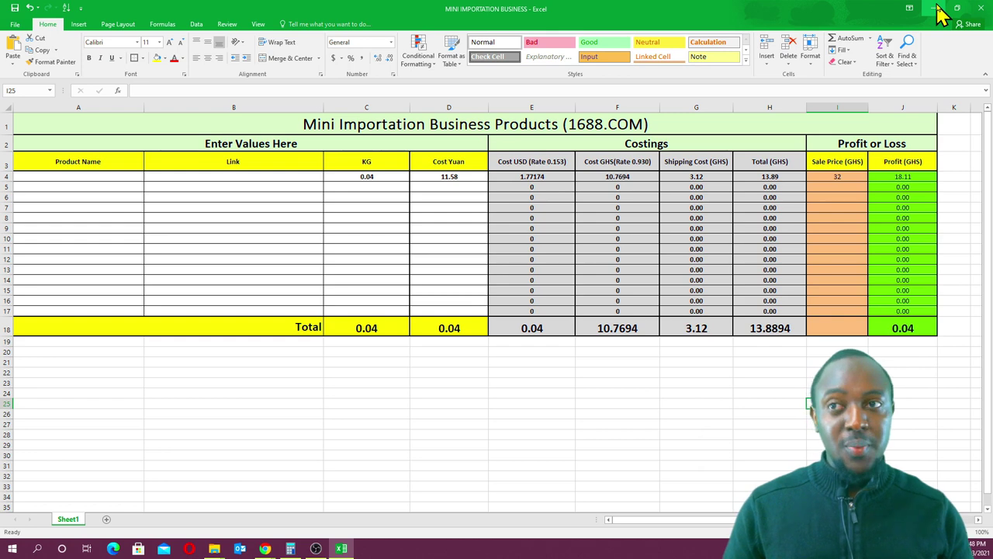
# - Minimize Excel and Chrome and advance the presentation to the Tools & Links slide
pyautogui.click(935, 7)
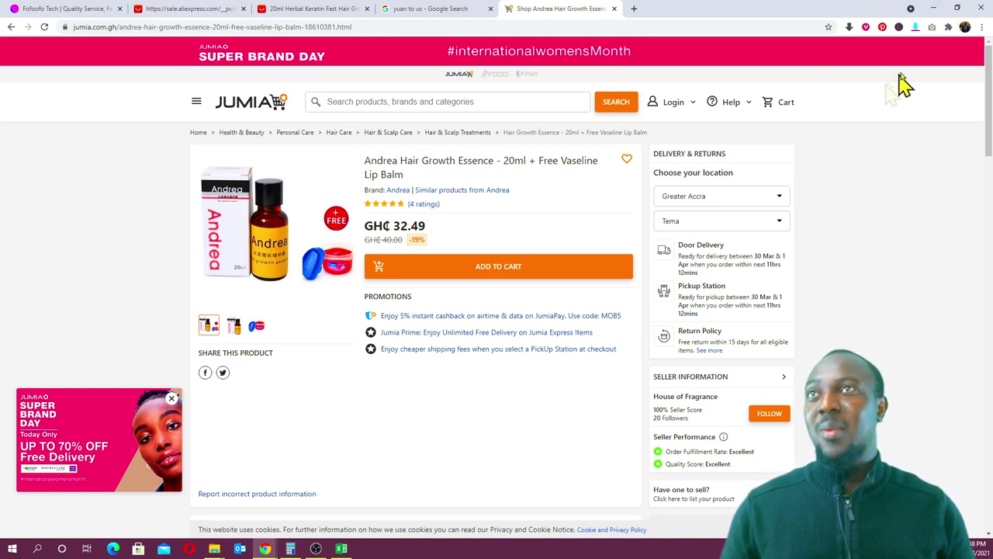
pyautogui.click(935, 9)
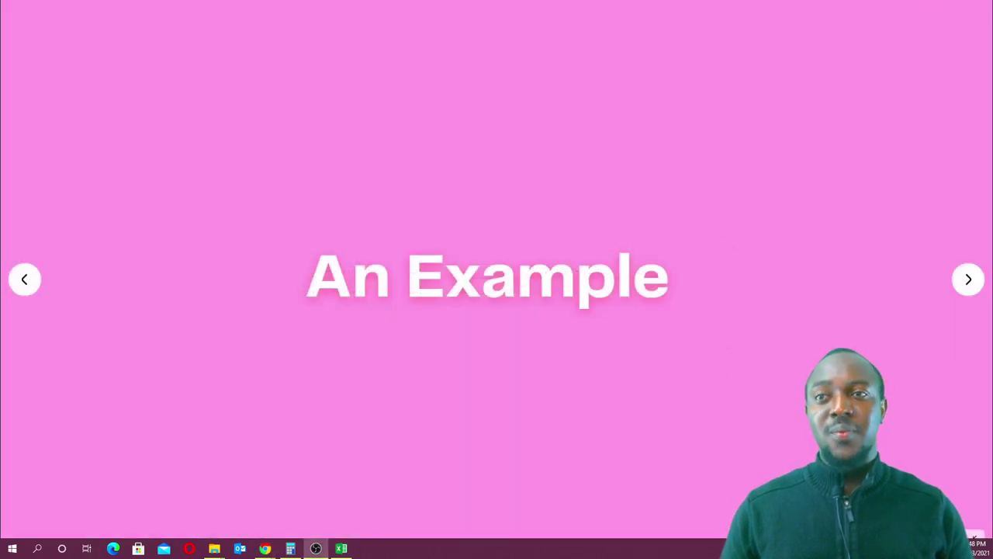
pyautogui.press('Right')
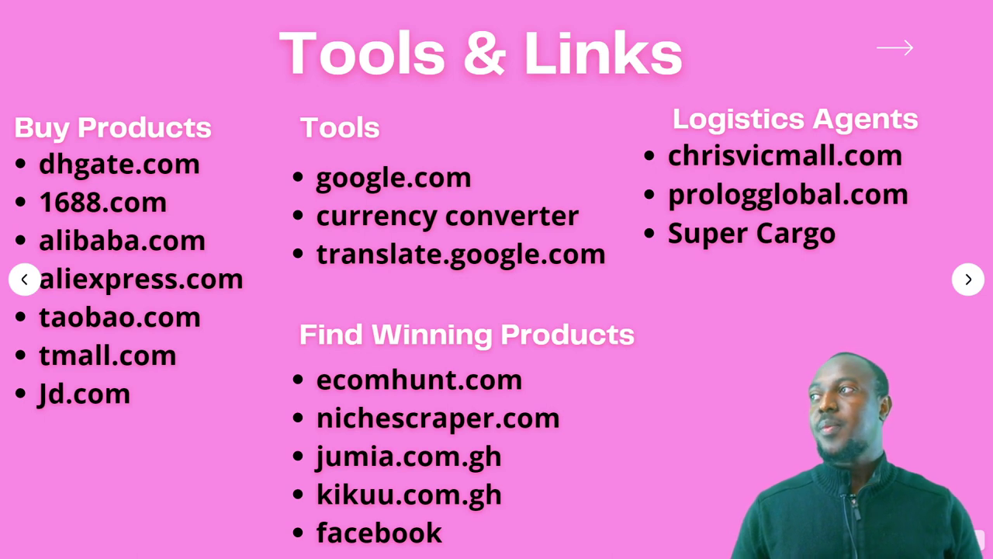
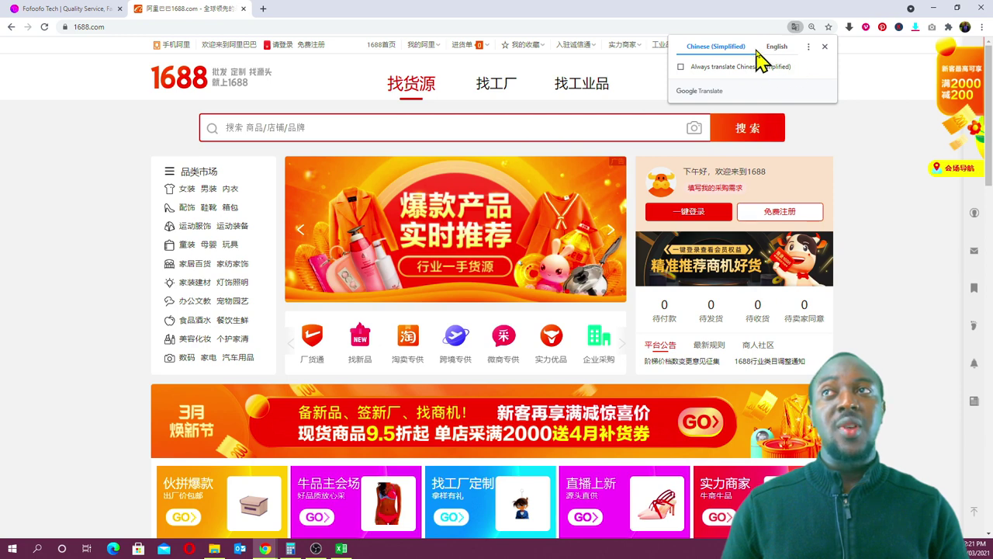
# - Translate the 1688 homepage into English and scroll through its promotion and product sections
pyautogui.click(776, 50)
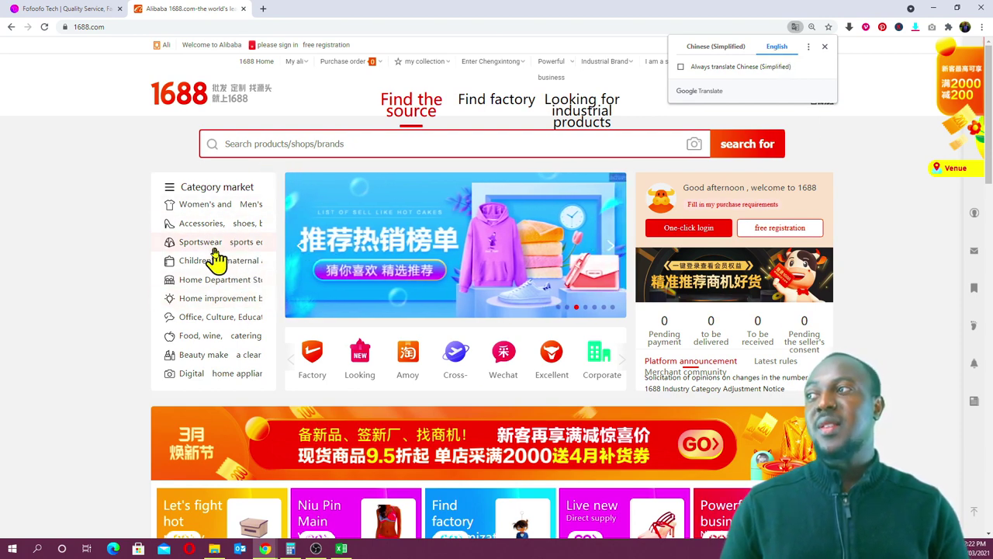
pyautogui.moveTo(225, 264)
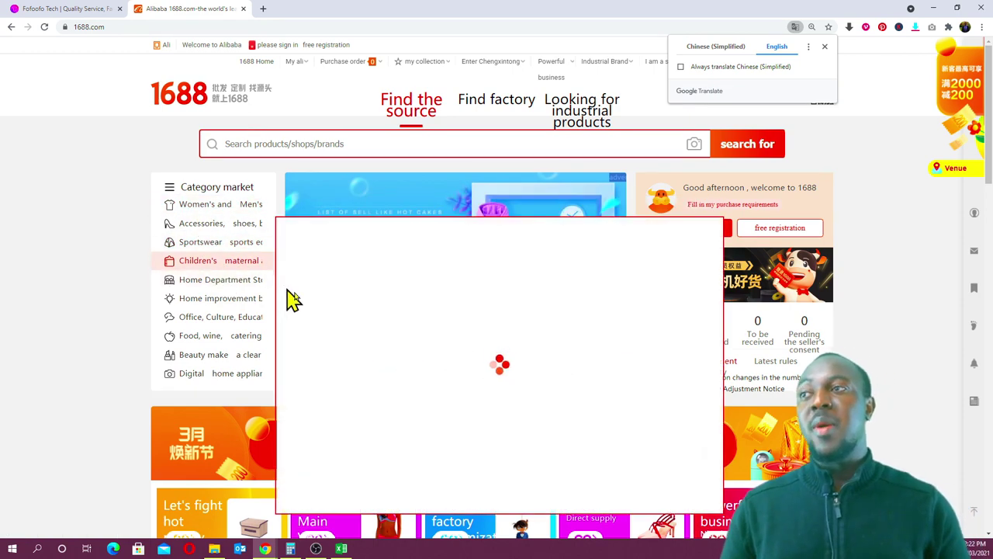
pyautogui.scroll(-2, 890, 276)
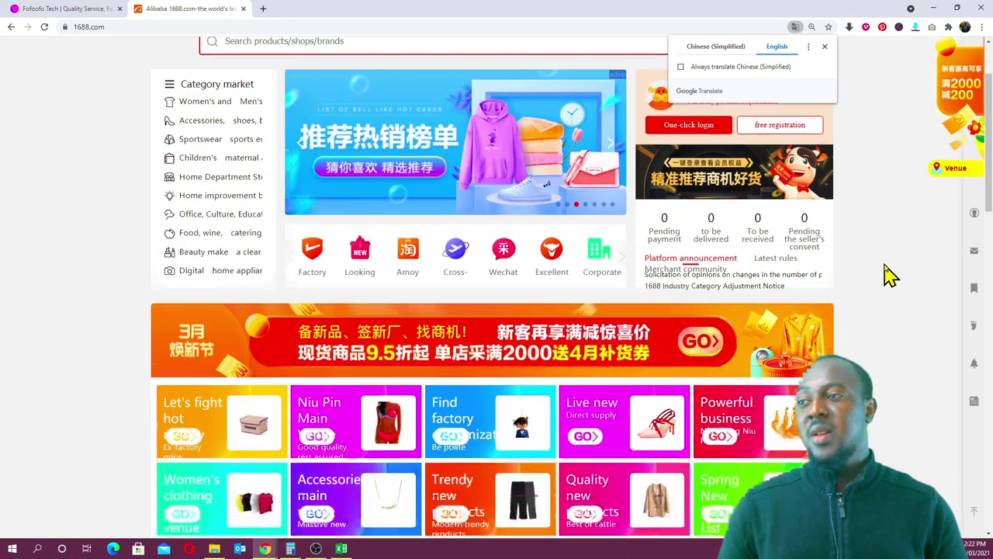
pyautogui.scroll(-1, 890, 275)
pyautogui.scroll(-3, 890, 275)
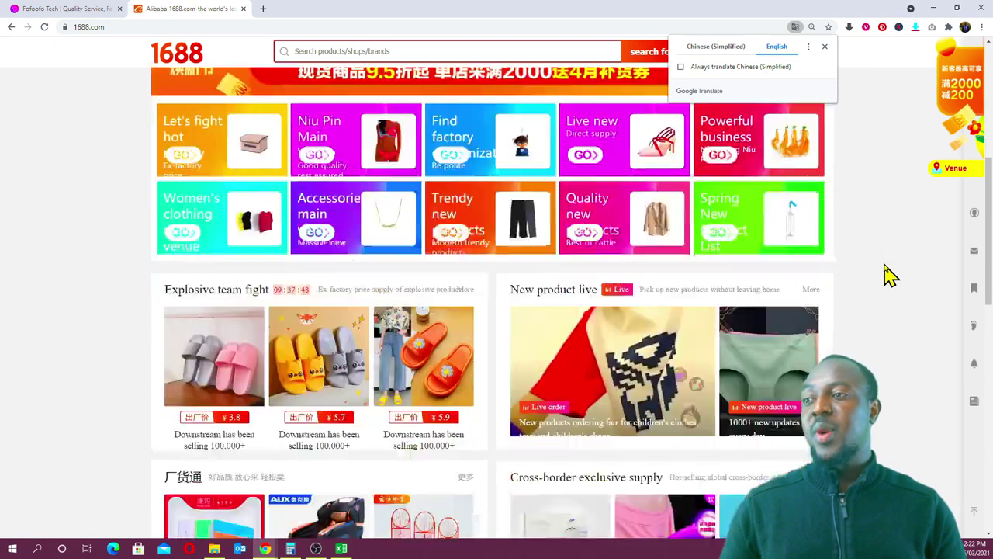
pyautogui.scroll(4, 887, 277)
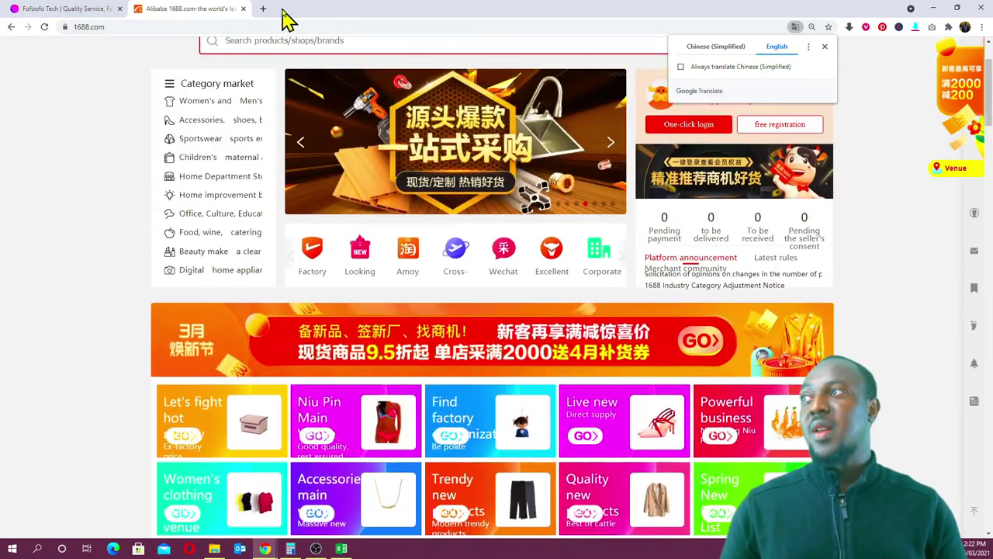
# - Search Google for aliexpress in a new tab and go to the AliExpress homepage
pyautogui.click(263, 9)
pyautogui.write('aliexpre')
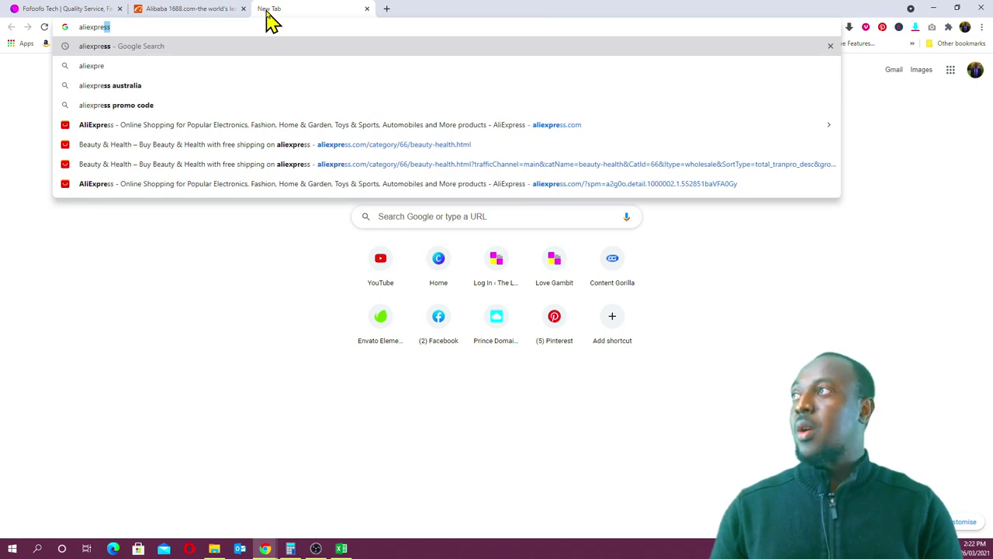
pyautogui.press('Return')
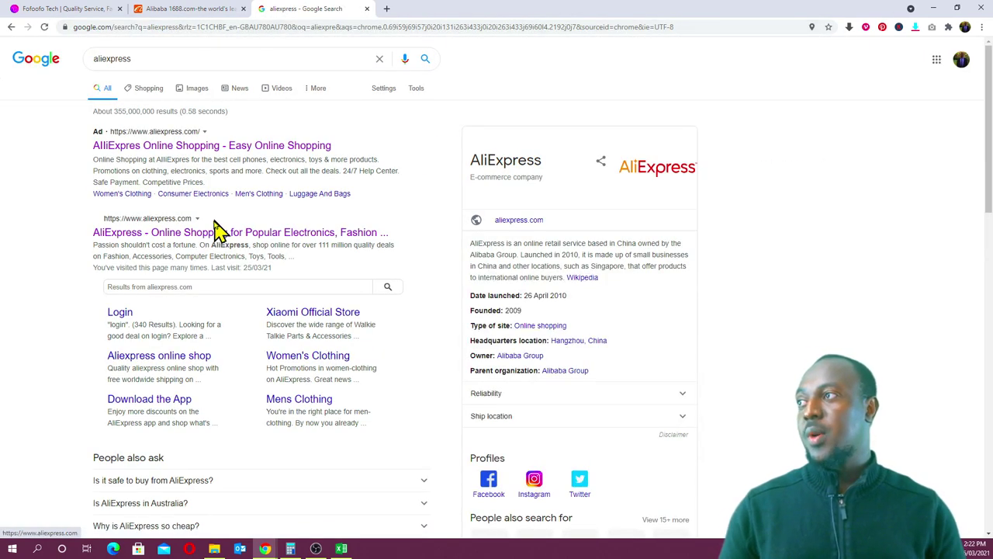
pyautogui.click(213, 232)
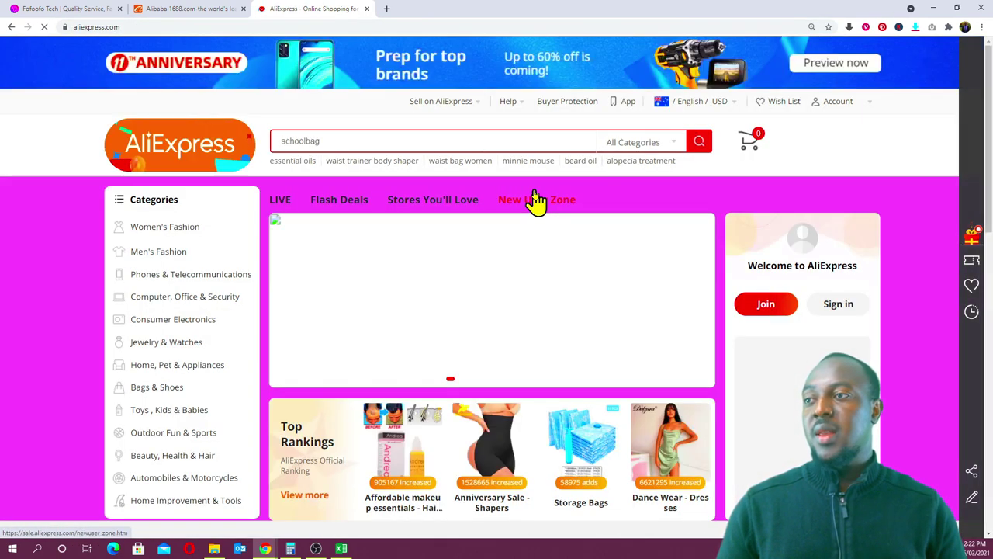
# - Open the Anniversary Sale – Shapers top rankings list under Top Rankings
pyautogui.scroll(-2, 534, 201)
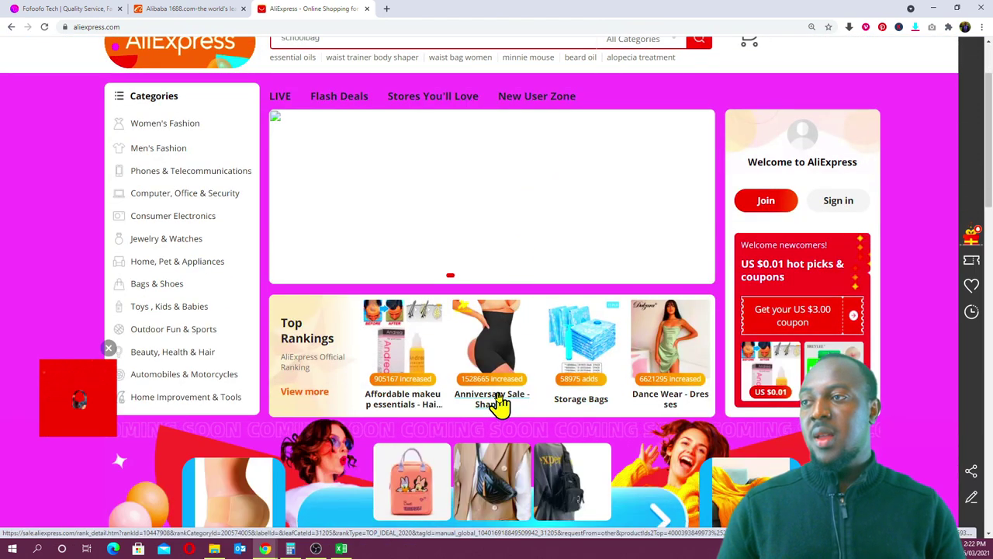
pyautogui.click(457, 367)
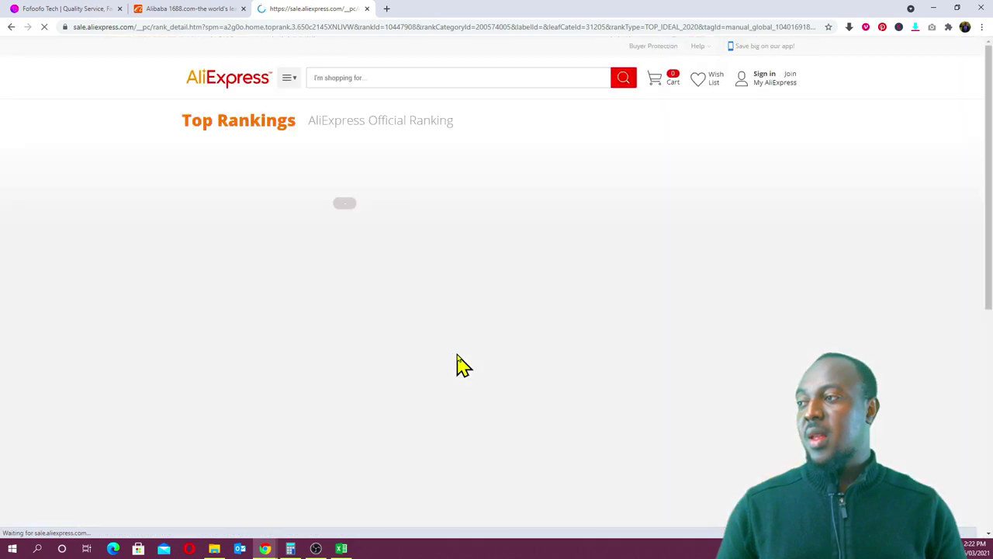
pyautogui.scroll(-1, 458, 365)
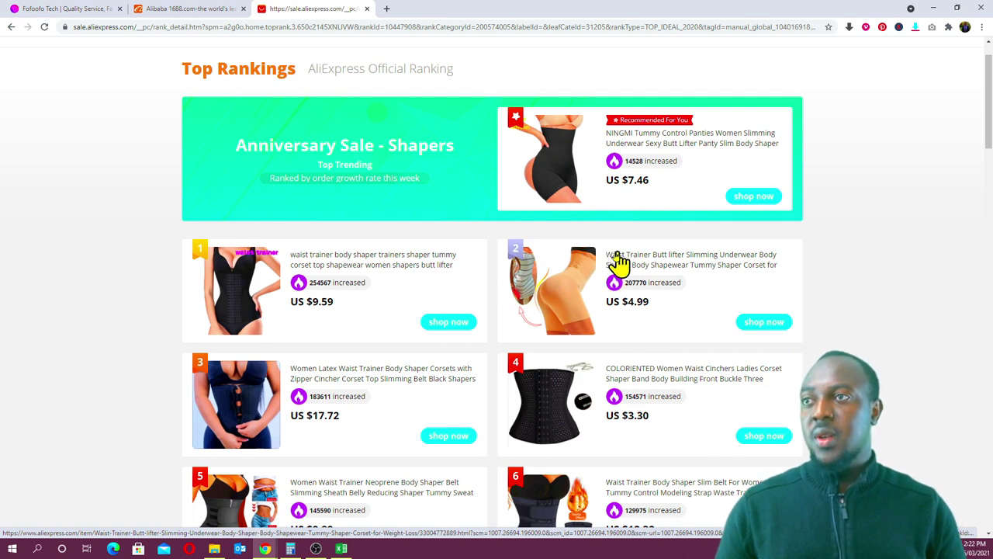
pyautogui.click(586, 267)
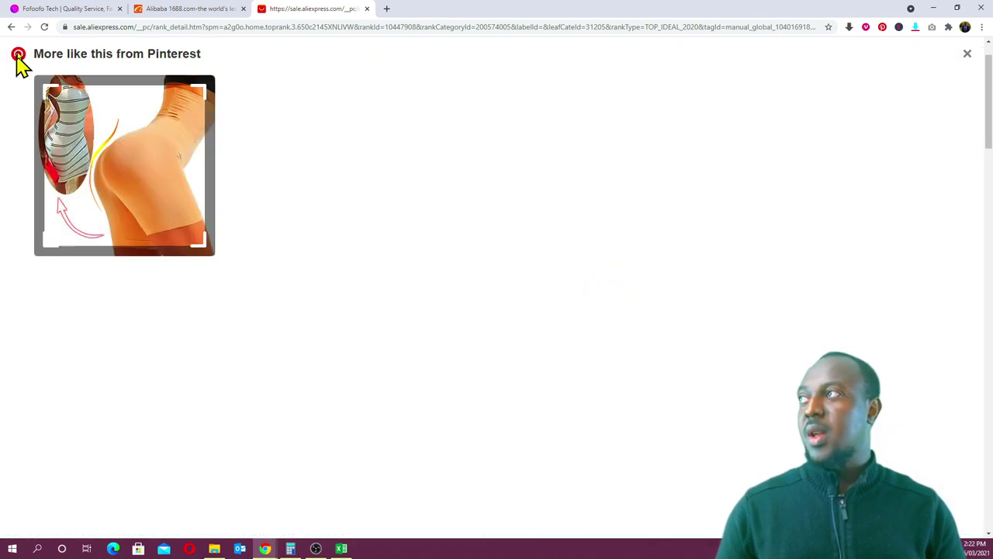
pyautogui.click(11, 26)
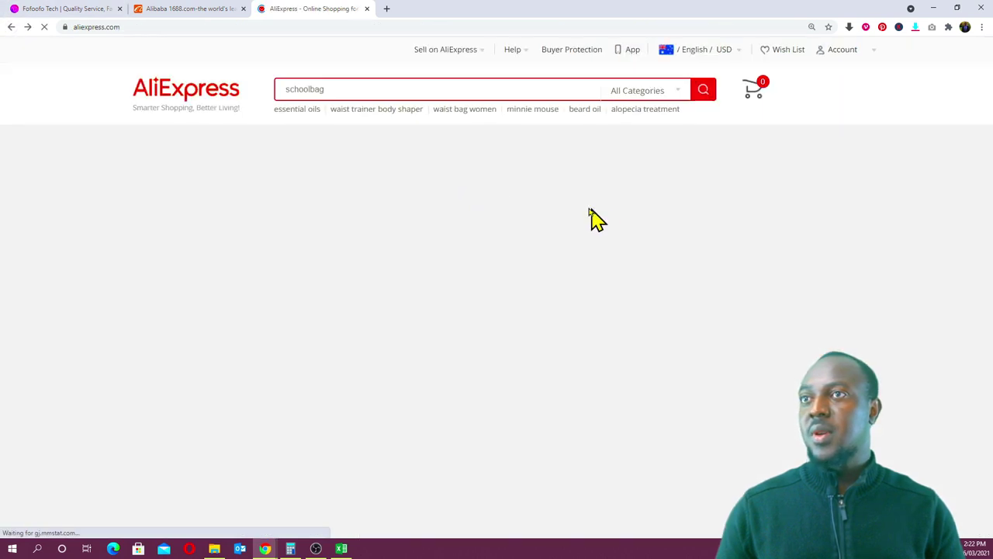
pyautogui.scroll(-1, 559, 350)
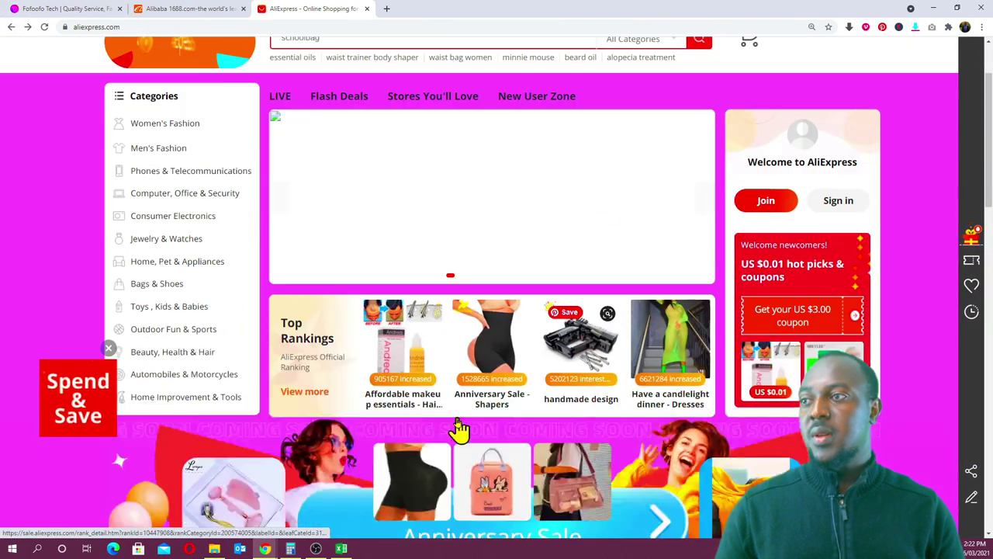
pyautogui.click(503, 395)
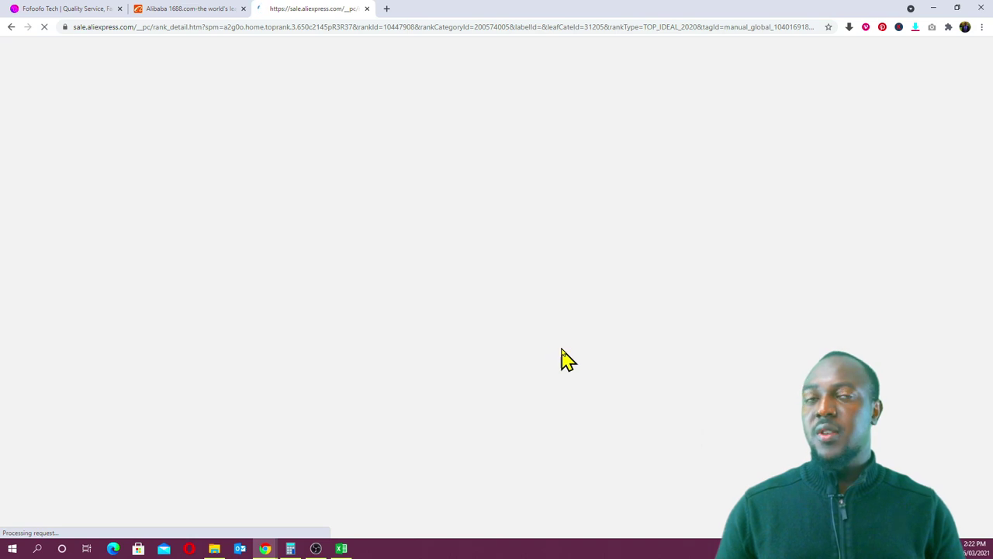
pyautogui.scroll(-1, 620, 369)
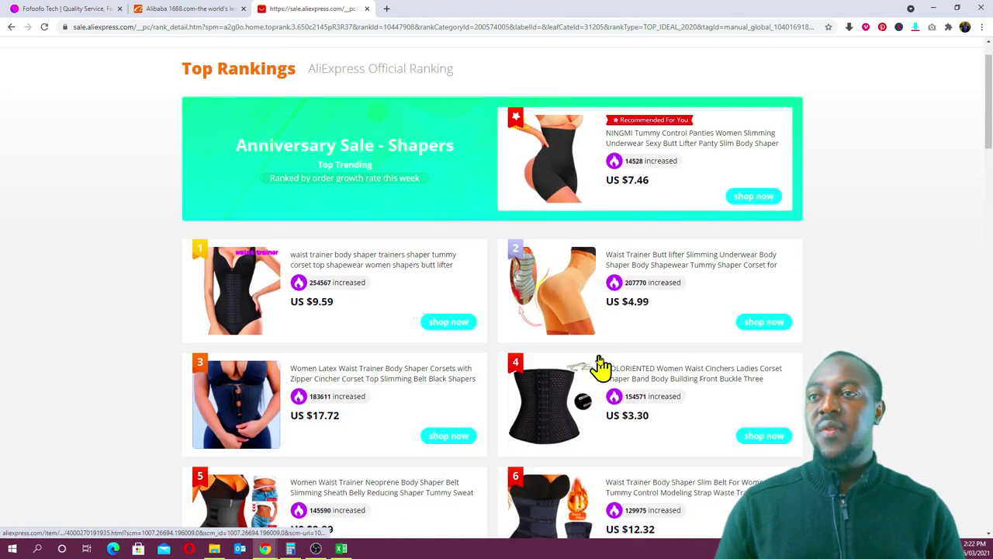
# - Copy 'Waist Trainer' from the US $4.99 Butt lifter listing's title, then switch to the 1688 tab
pyautogui.click(763, 321)
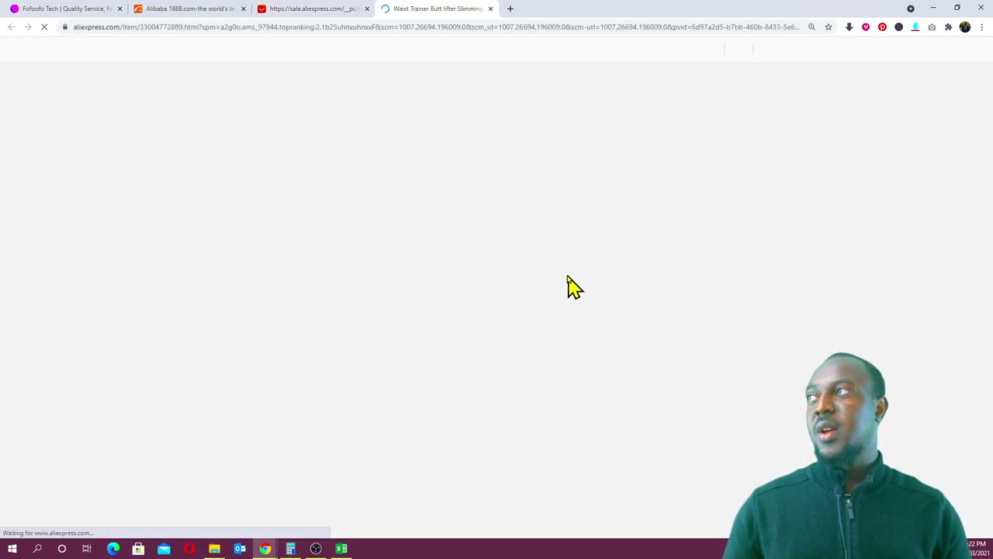
pyautogui.scroll(-1, 565, 291)
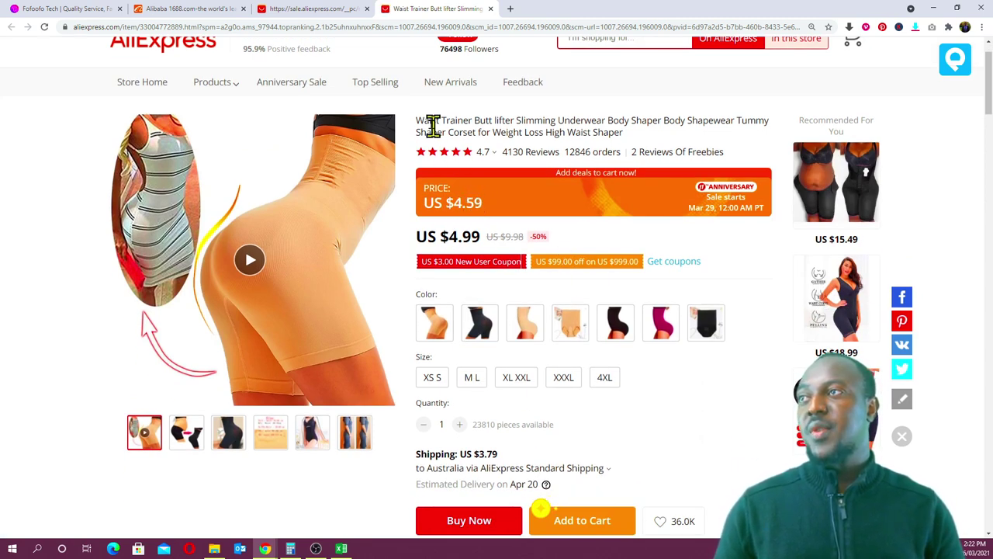
pyautogui.moveTo(416, 121); pyautogui.dragTo(482, 118)
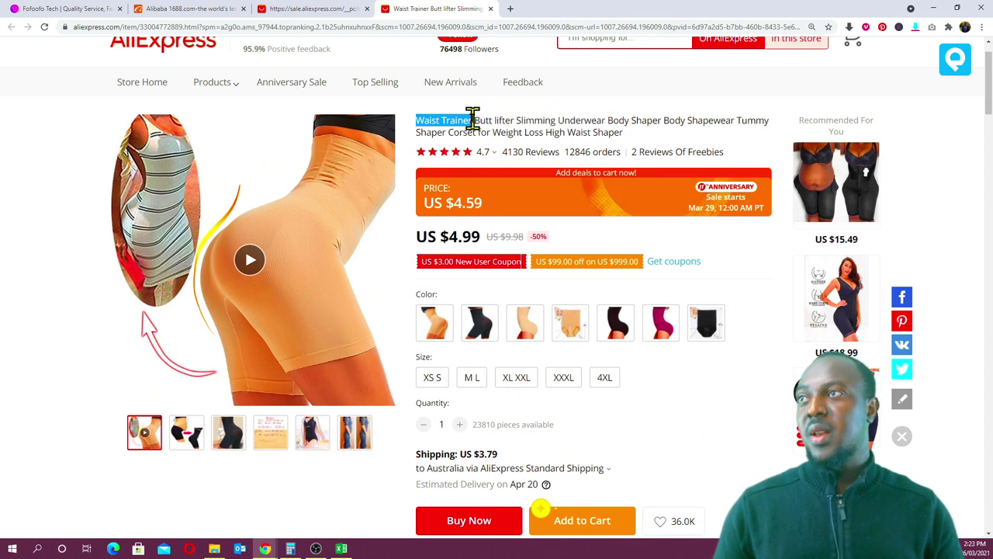
pyautogui.rightClick(471, 121)
pyautogui.click(492, 129)
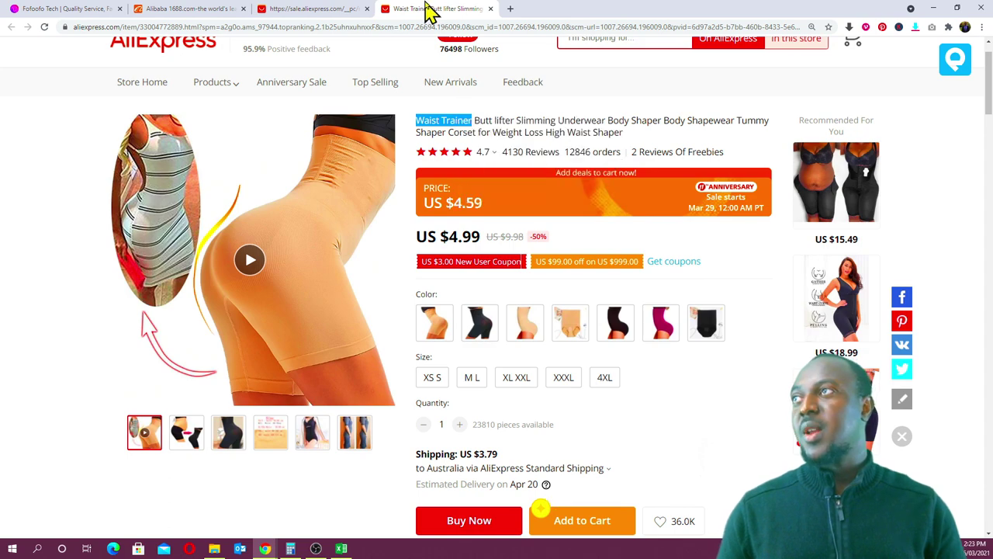
pyautogui.click(300, 9)
pyautogui.click(180, 9)
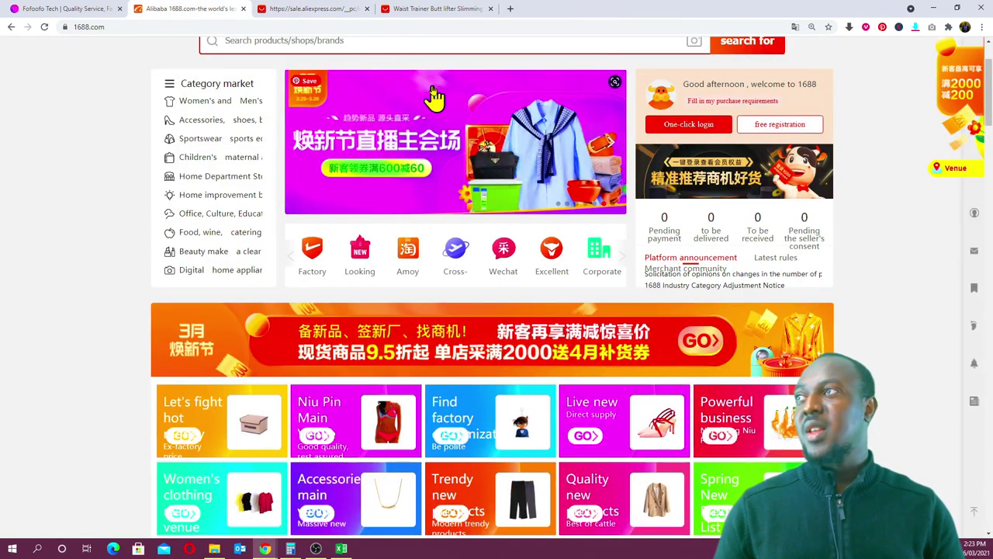
# - Search 1688 for the pasted term 'Waist Trainer' and zoom out on the 531 results
pyautogui.scroll(2, 430, 97)
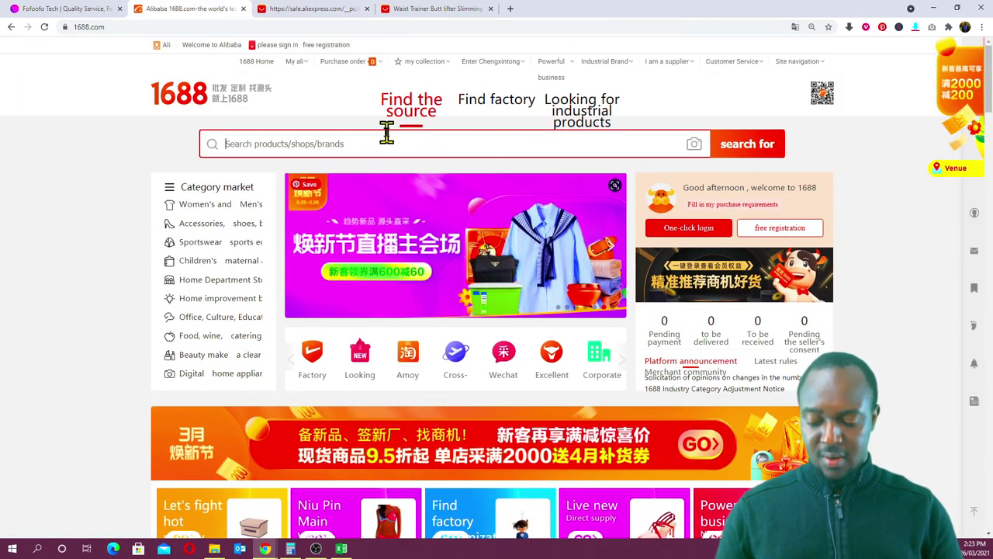
pyautogui.hotkey('ctrl', 'v')
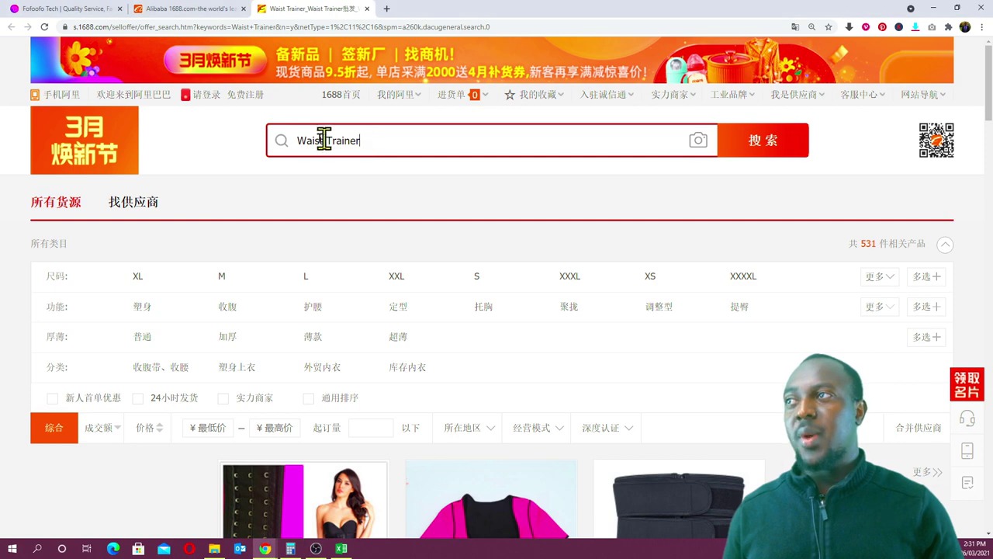
pyautogui.click(775, 159)
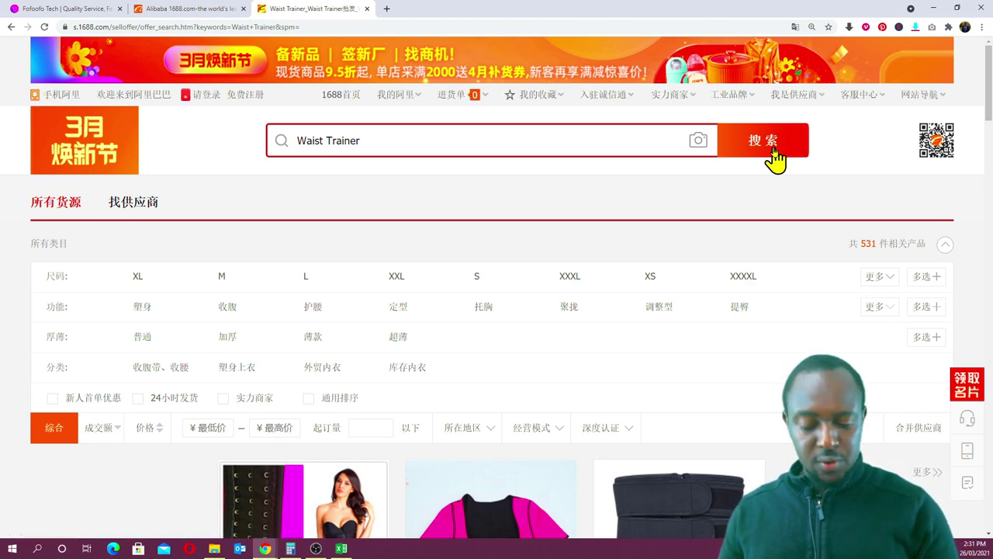
pyautogui.hotkey('ctrl', '-')
pyautogui.hotkey('ctrl', '-')
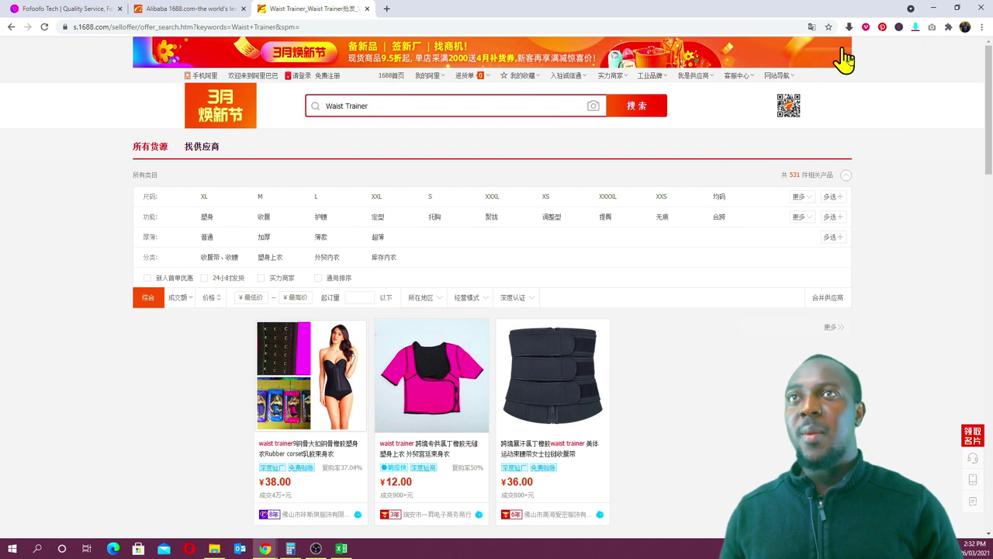
# - Translate the Waist Trainer search results into English and scroll through them
pyautogui.rightClick(874, 114)
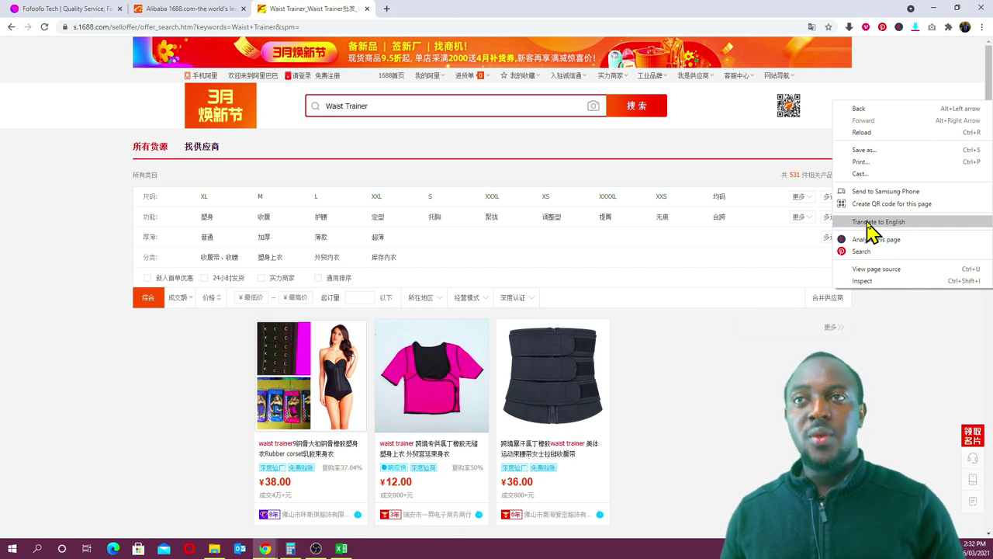
pyautogui.click(870, 225)
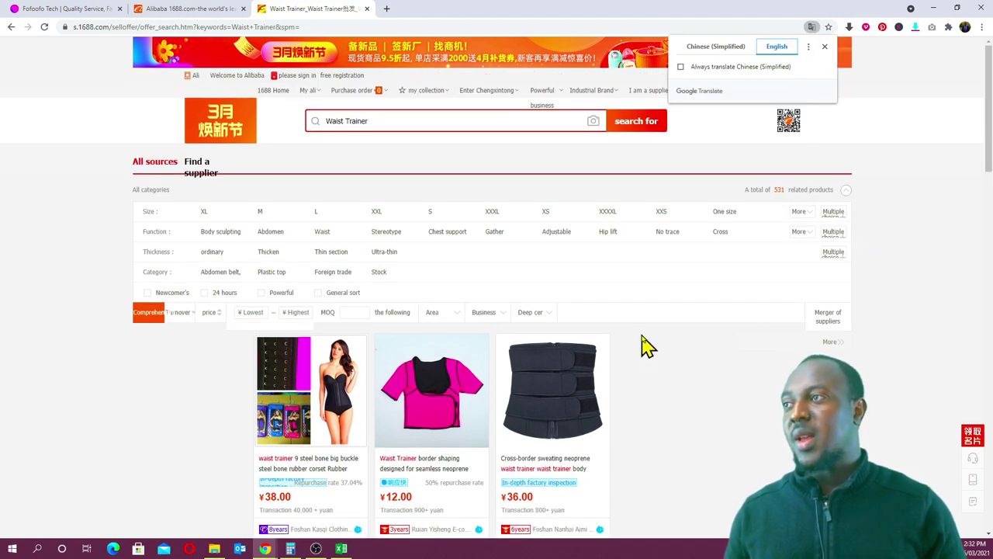
pyautogui.scroll(-6, 641, 345)
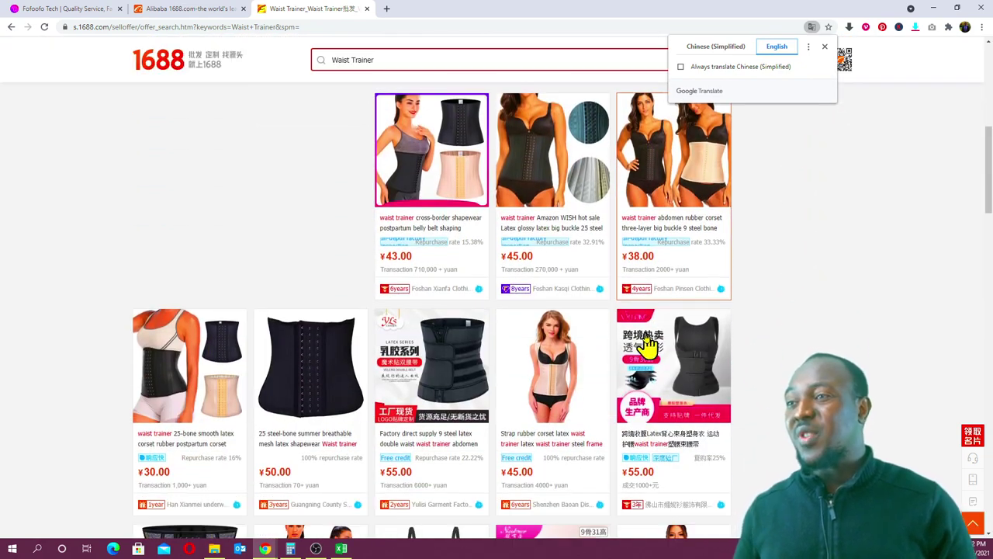
pyautogui.scroll(-3, 646, 345)
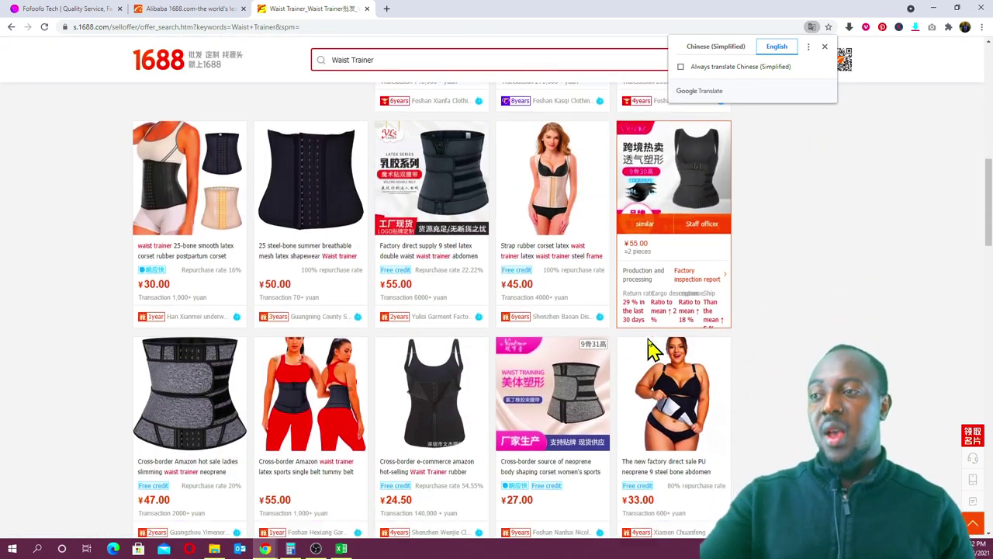
pyautogui.scroll(-3, 652, 351)
pyautogui.scroll(-3, 652, 351)
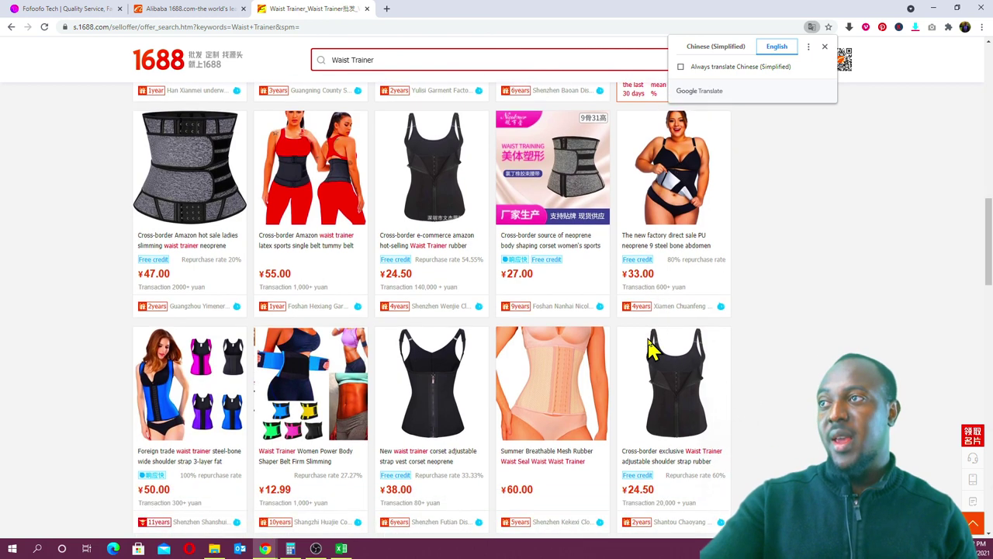
pyautogui.scroll(-1, 652, 351)
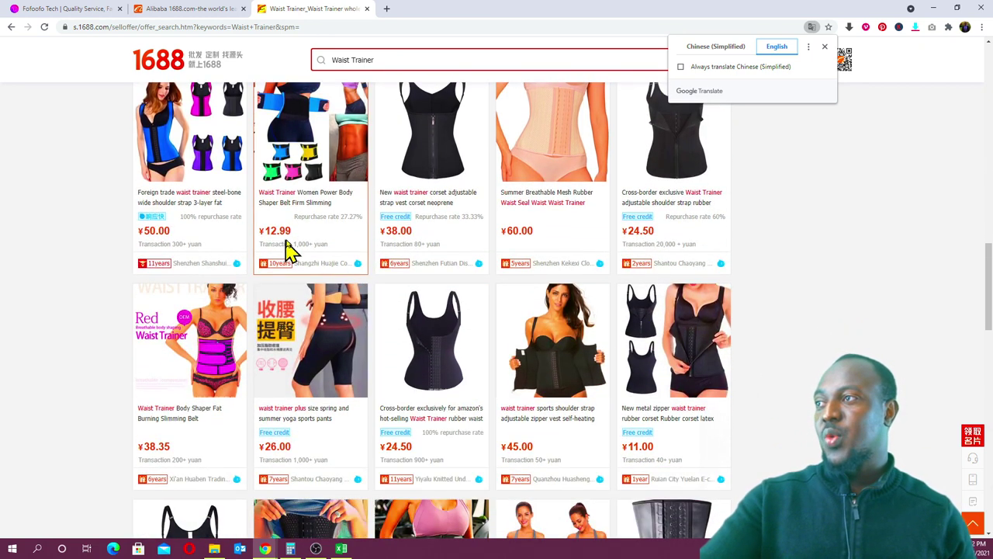
pyautogui.scroll(1, 281, 237)
# - Open the ¥9.50 new metal zipper waist trainer's product page from the results
pyautogui.moveTo(295, 250)
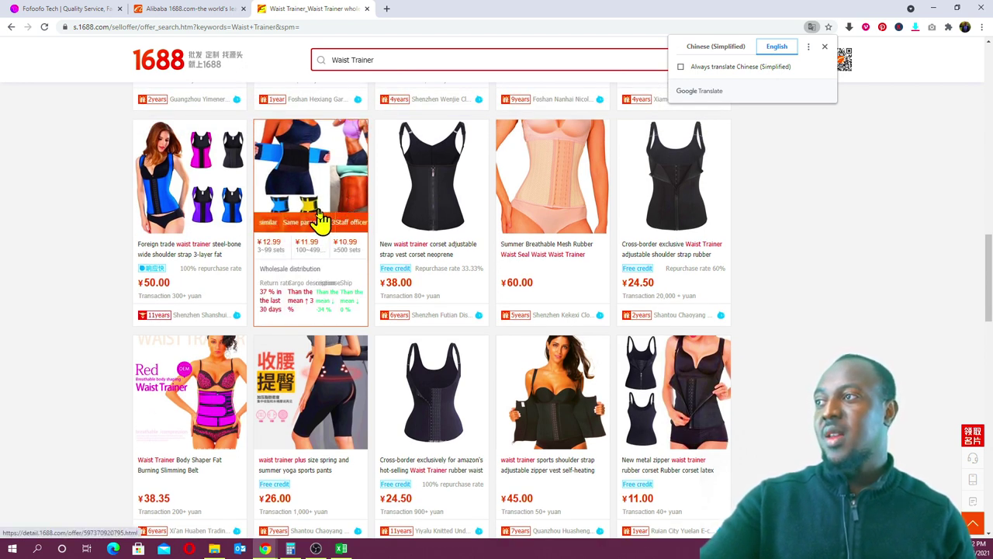
pyautogui.scroll(-3, 505, 271)
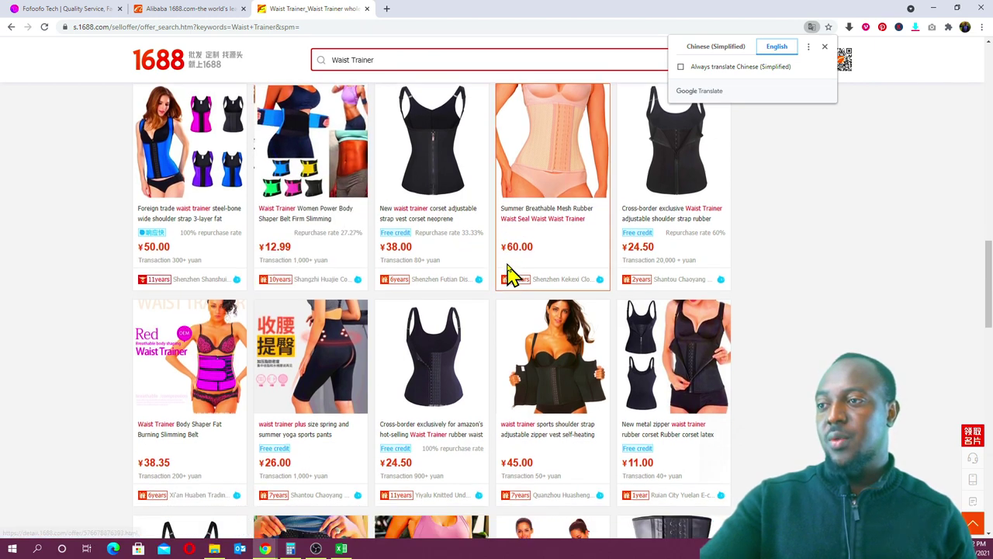
pyautogui.scroll(-4, 512, 273)
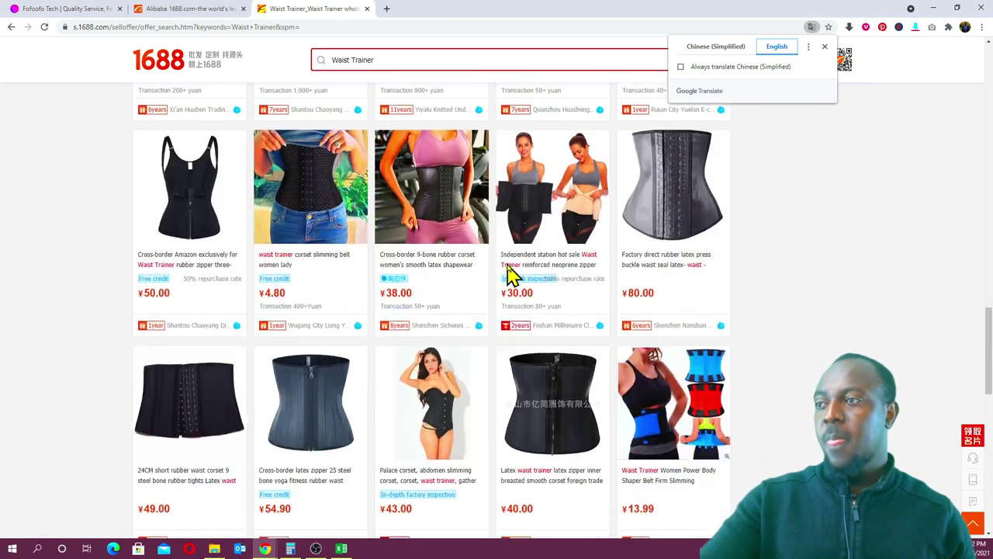
pyautogui.scroll(-5, 509, 273)
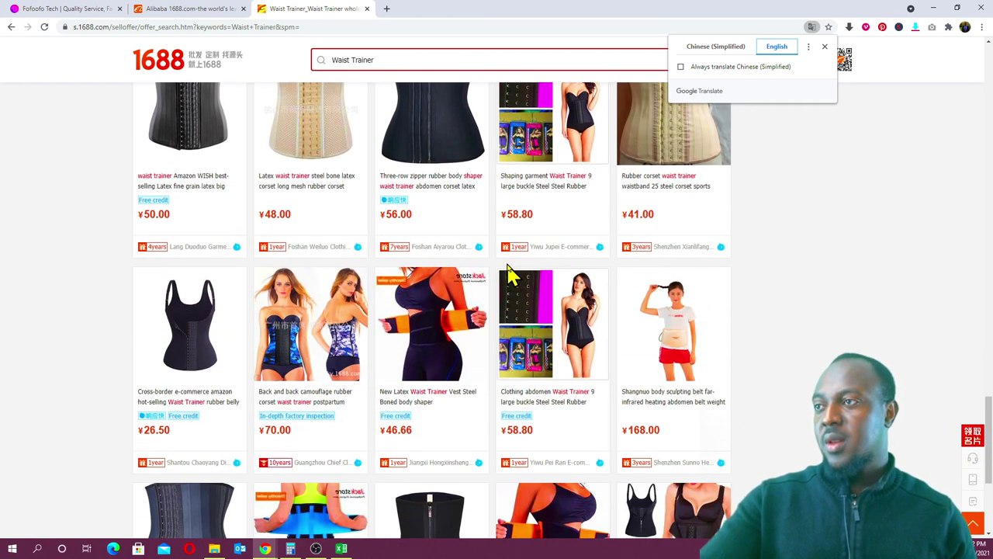
pyautogui.scroll(-2, 512, 274)
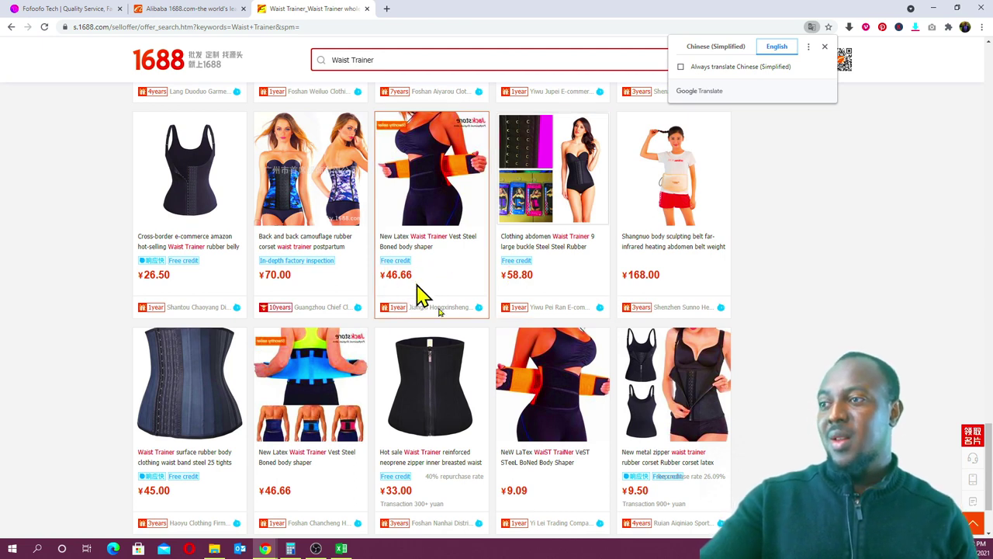
pyautogui.moveTo(543, 422)
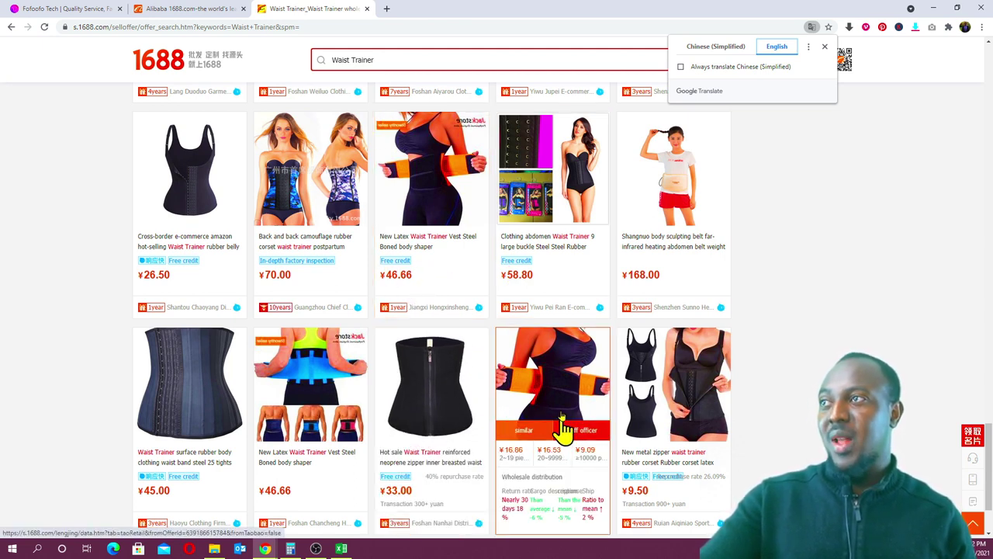
pyautogui.scroll(-2, 547, 438)
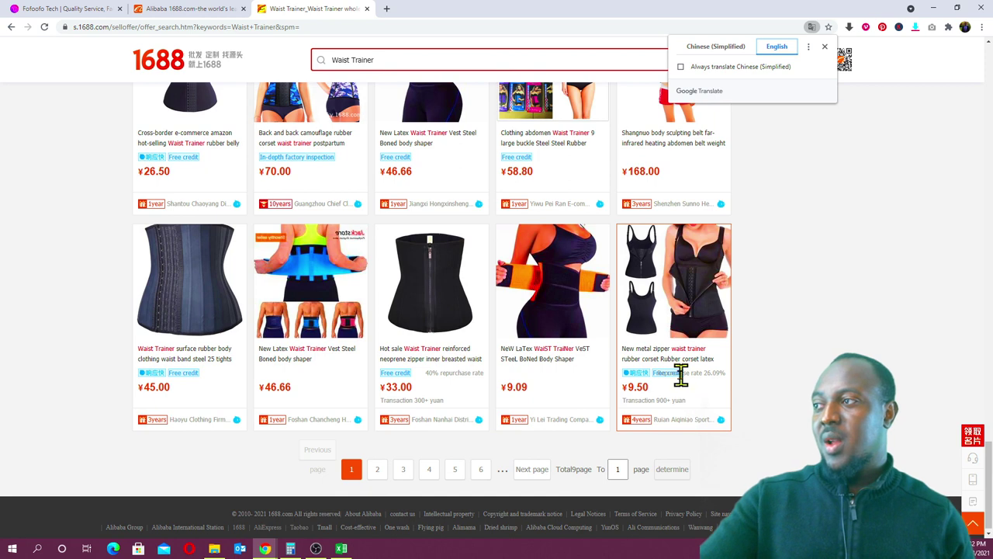
pyautogui.scroll(-1, 699, 380)
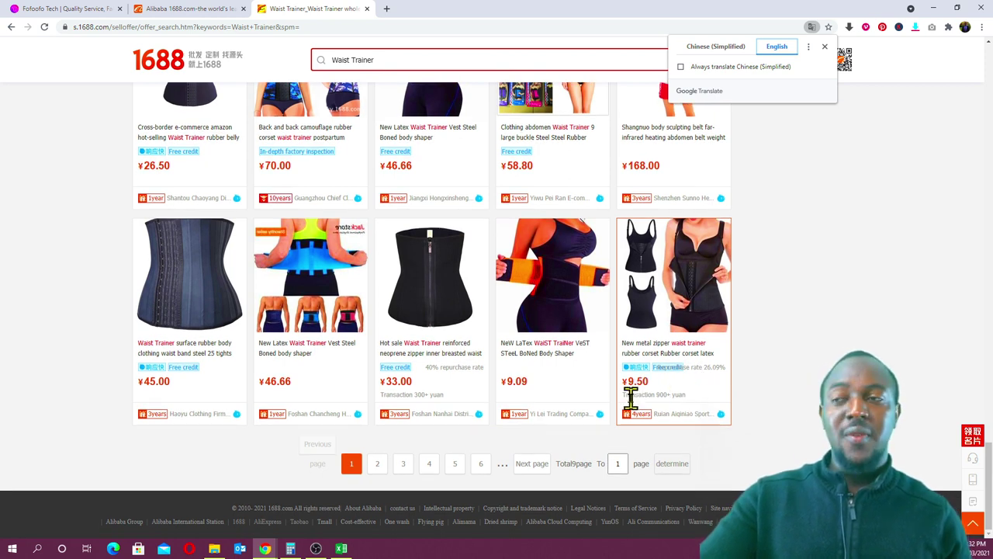
pyautogui.moveTo(644, 320)
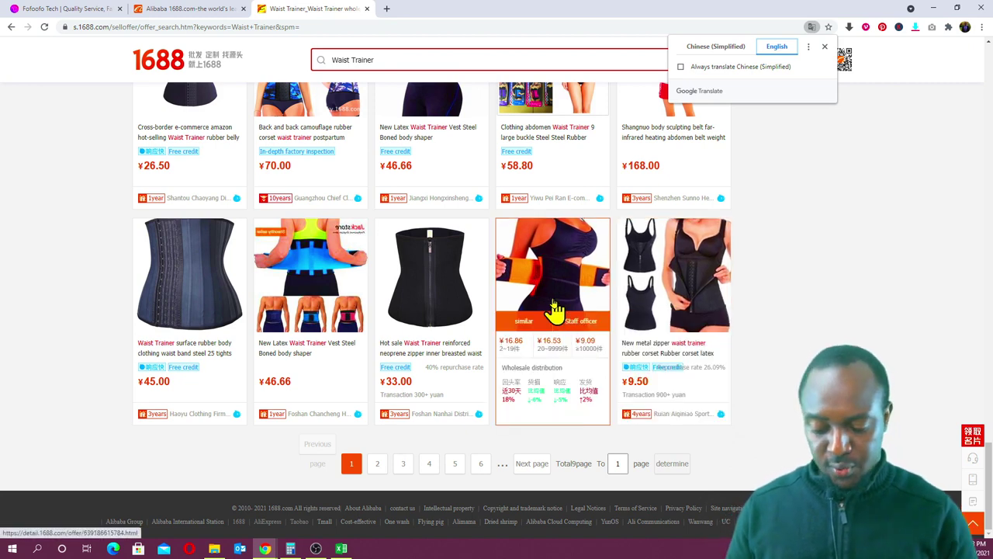
pyautogui.scroll(2, 552, 310)
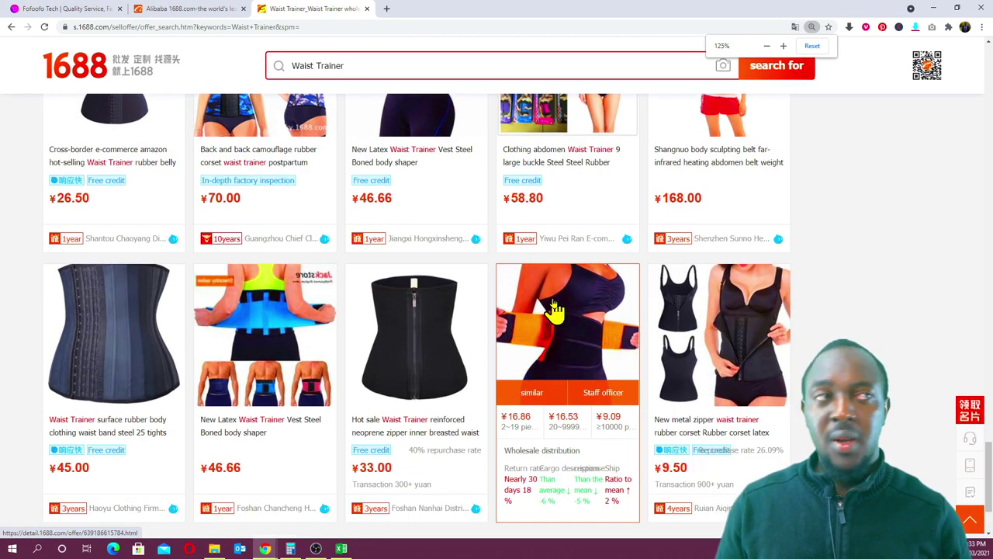
pyautogui.scroll(-2, 586, 325)
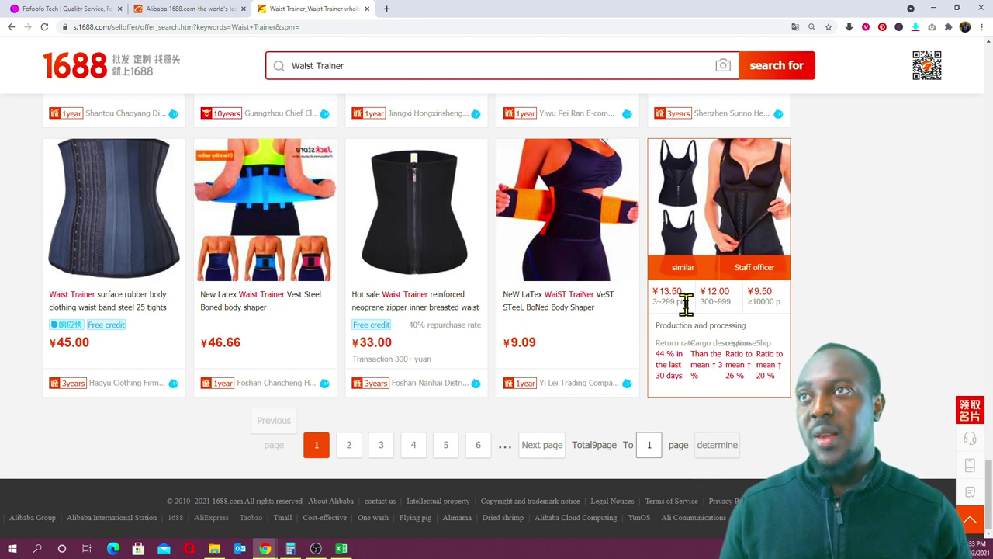
pyautogui.click(713, 217)
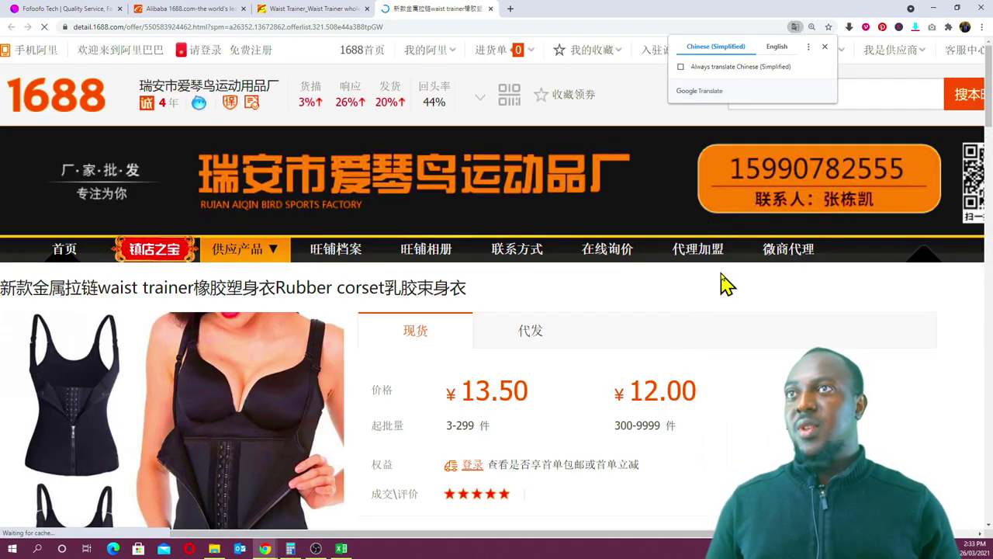
# - Translate the zipper waist trainer page into English, check its ¥13.50/¥12.00/¥9.50 tiers, and switch to Excel
pyautogui.click(776, 48)
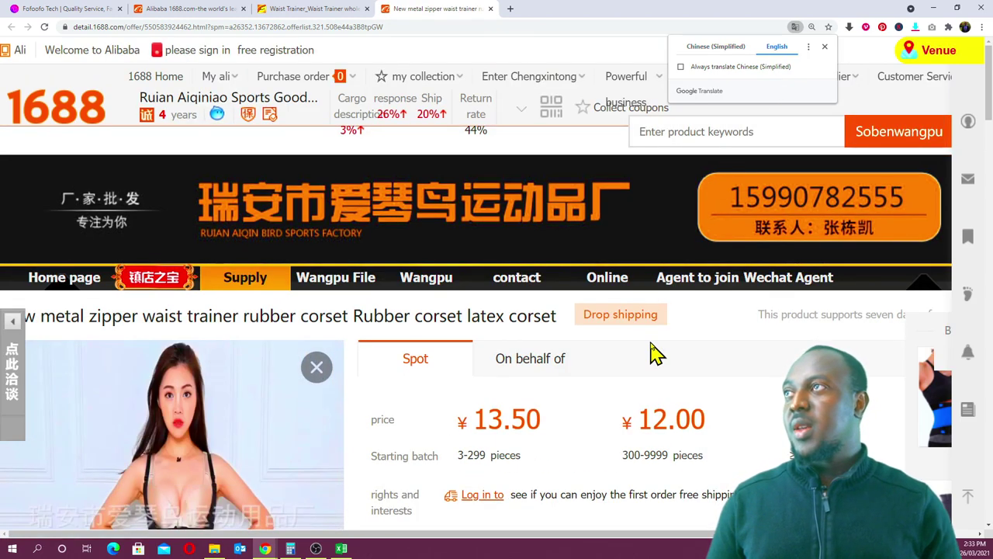
pyautogui.scroll(-2, 652, 353)
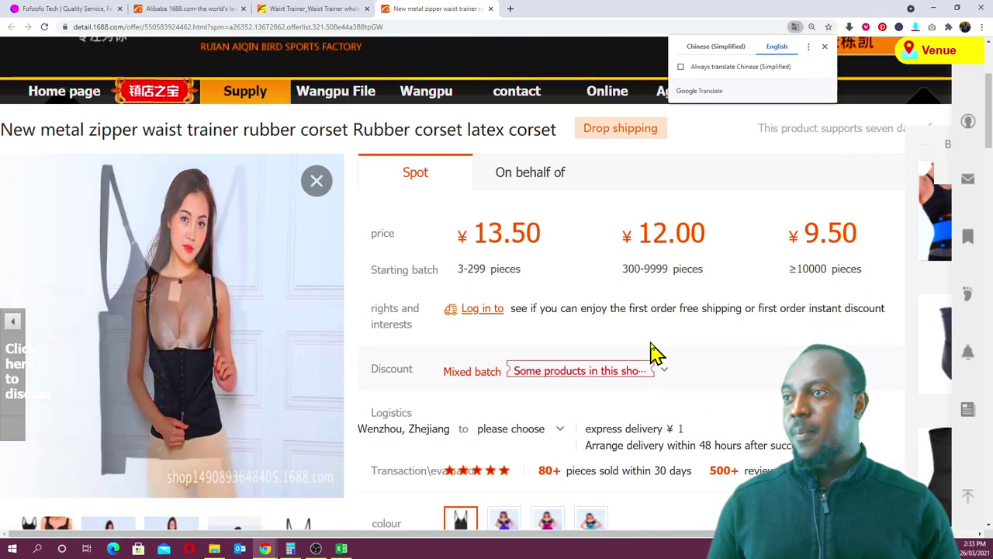
pyautogui.moveTo(654, 351)
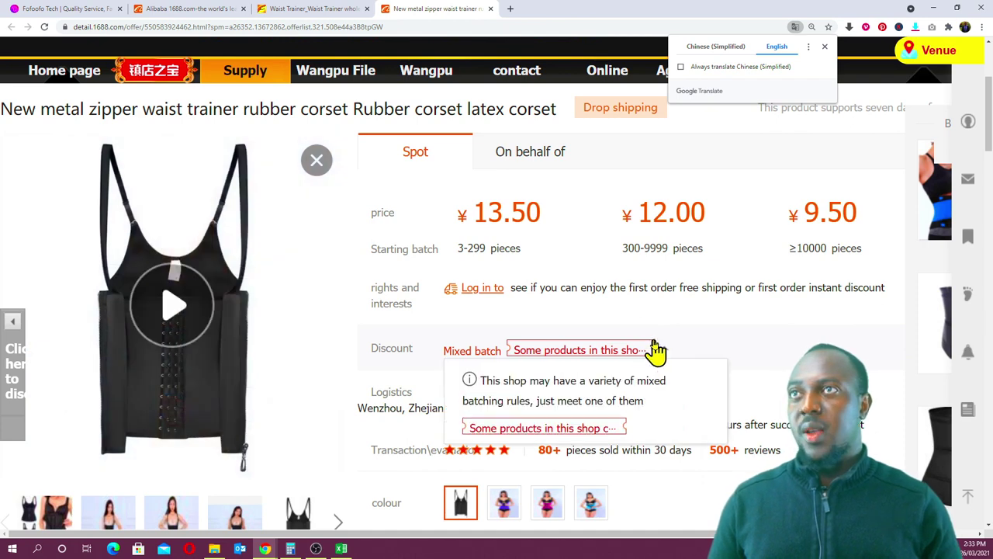
pyautogui.scroll(1, 655, 351)
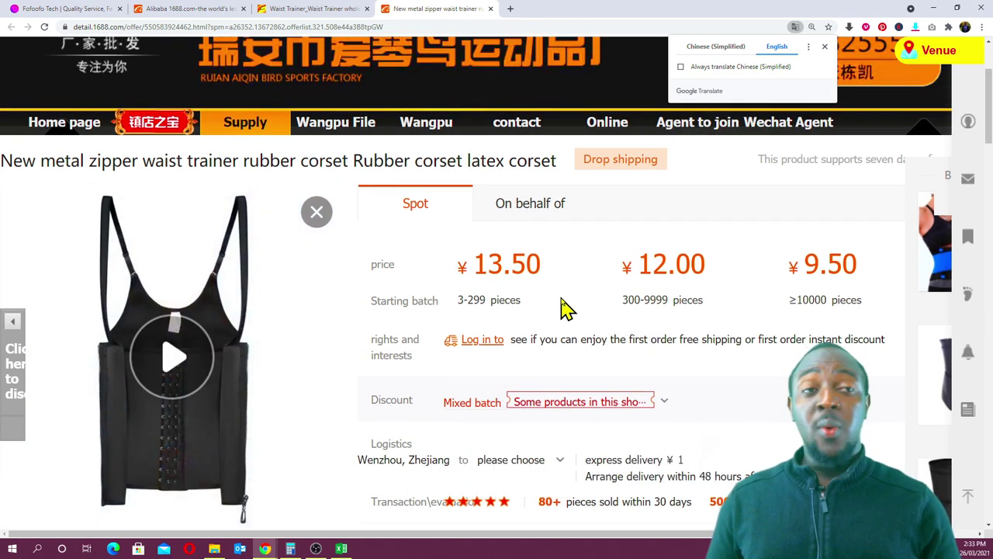
pyautogui.click(341, 549)
# - Clear the old weight in C4, yuan cost in D4 and sale price in I4
pyautogui.click(94, 178)
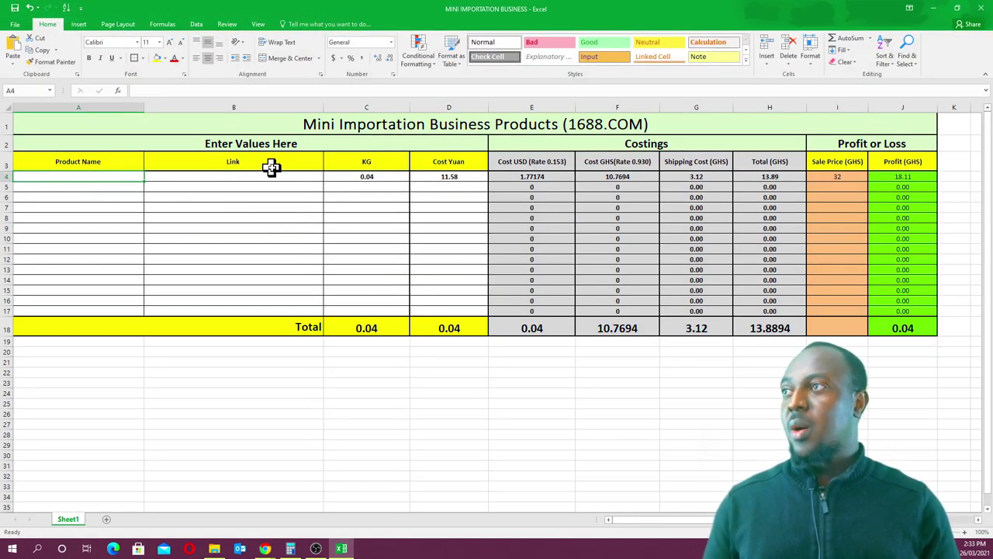
pyautogui.click(359, 178)
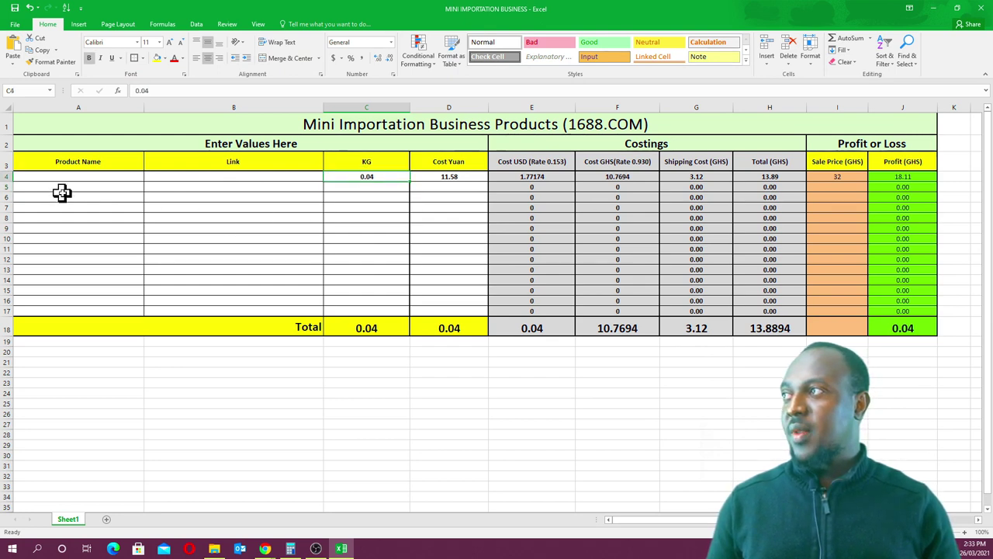
pyautogui.click(94, 191)
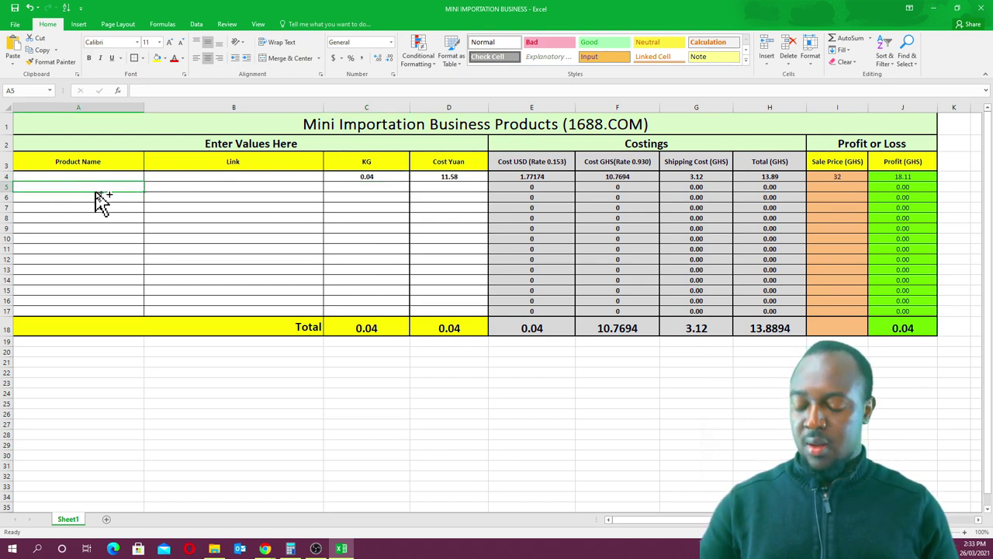
pyautogui.click(383, 179)
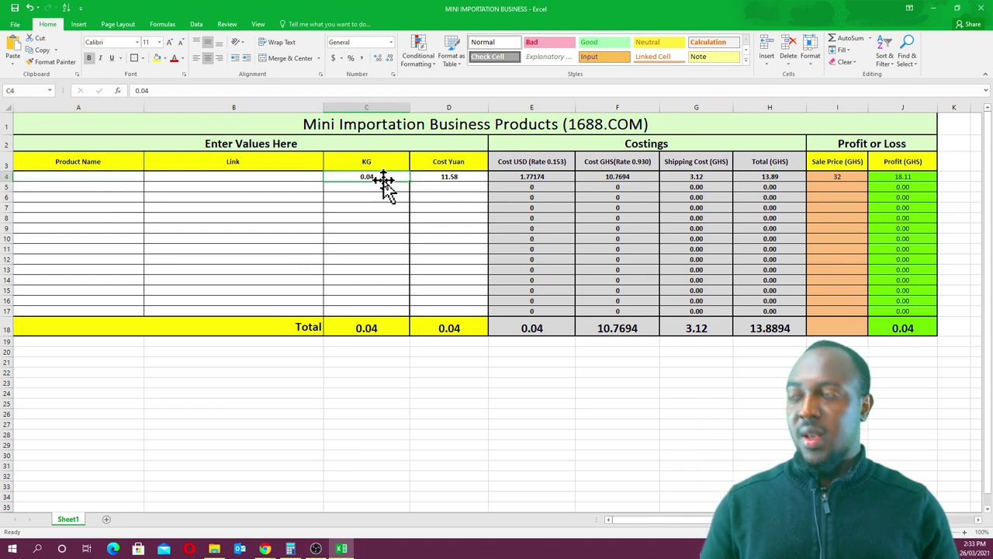
pyautogui.press('Delete')
pyautogui.click(449, 180)
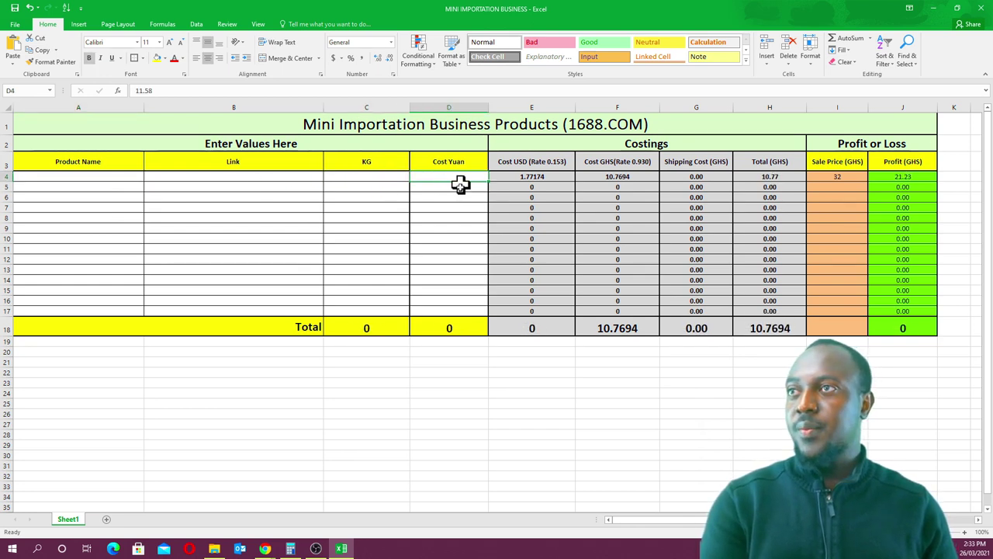
pyautogui.press('Delete')
pyautogui.click(455, 217)
pyautogui.click(820, 179)
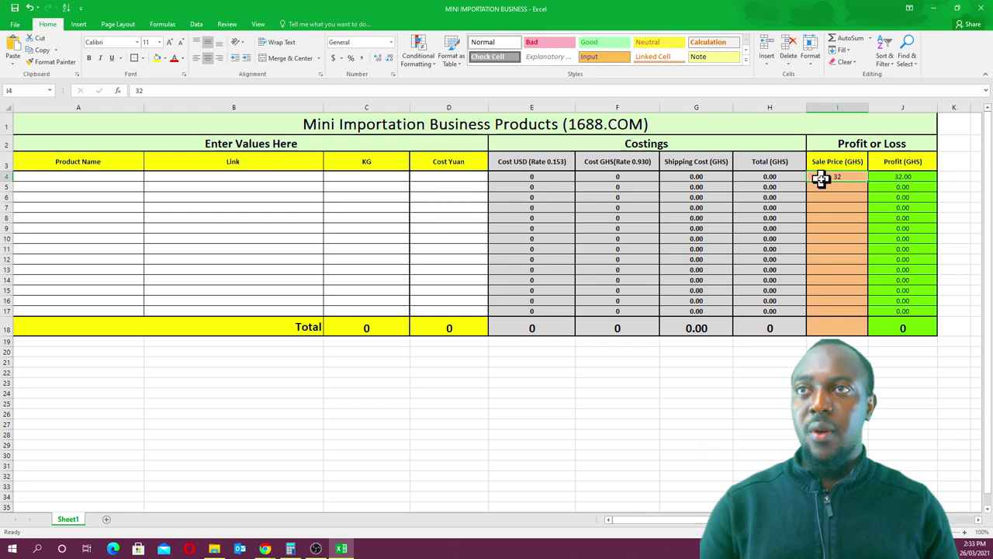
pyautogui.press('Delete')
pyautogui.click(189, 199)
# - Enter 'Waist Trainer' as the product name in A4
pyautogui.click(111, 173)
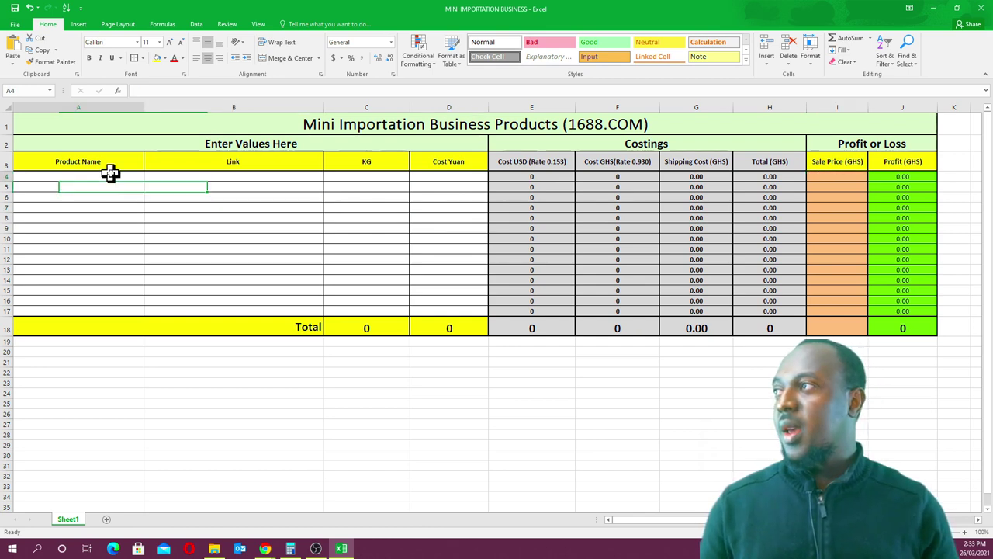
pyautogui.doubleClick(111, 173)
pyautogui.write('Waist Trainer')
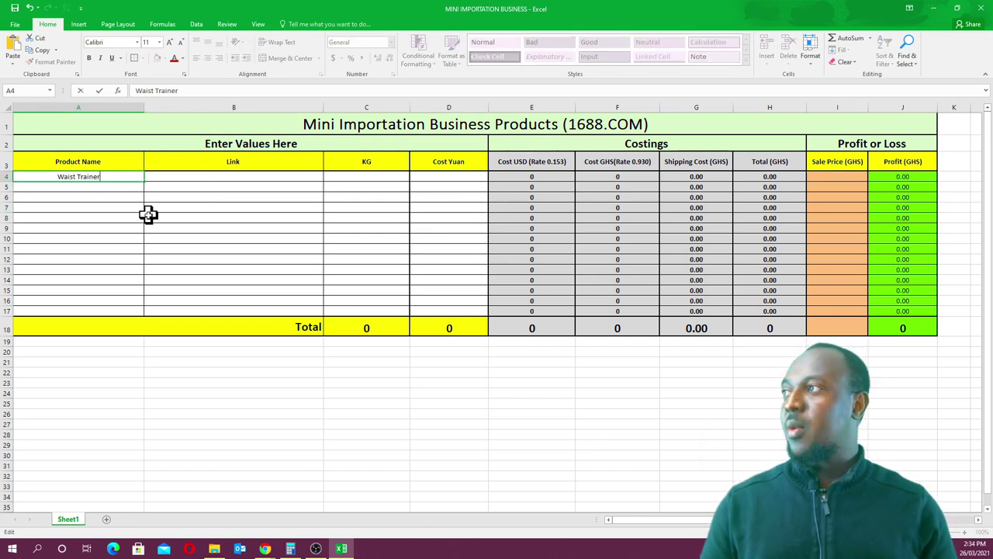
pyautogui.click(150, 218)
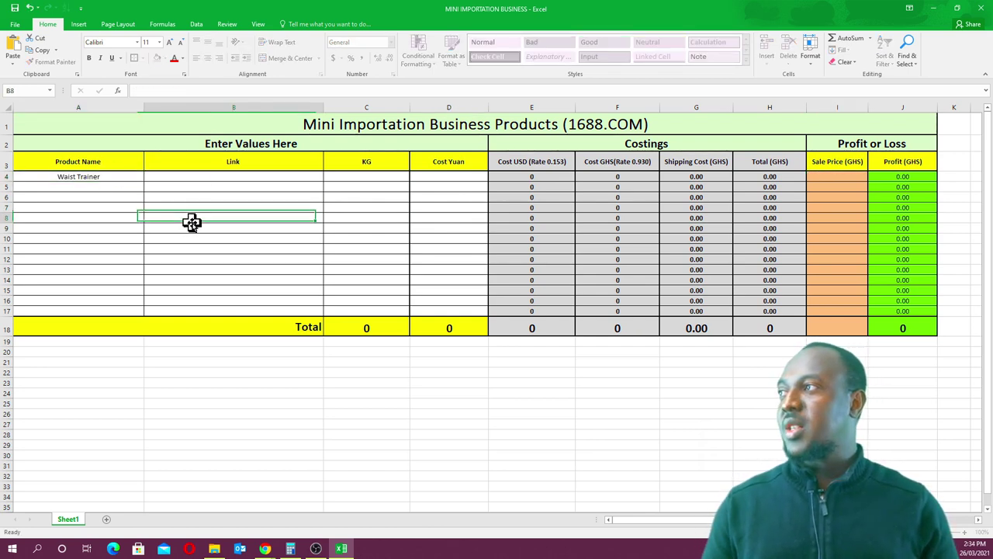
# - Copy the 1688 waist trainer offer's URL from Chrome's address bar and return to Excel
pyautogui.click(935, 9)
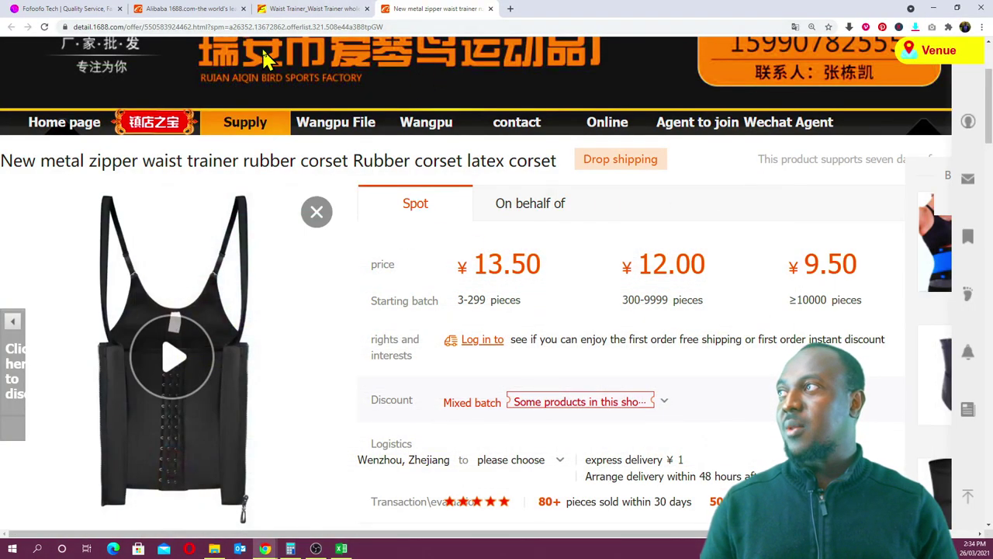
pyautogui.click(374, 28)
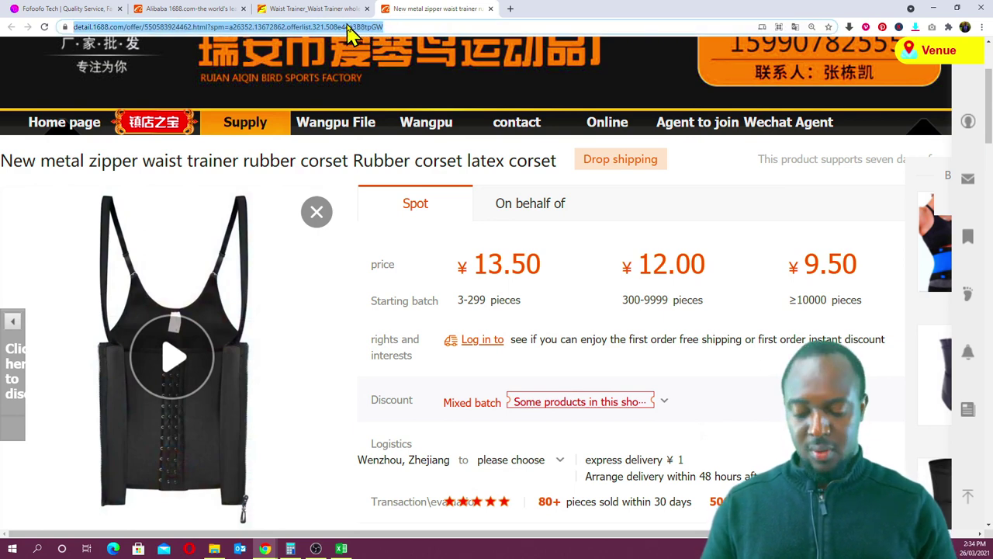
pyautogui.hotkey('ctrl', '+')
pyautogui.hotkey('ctrl', '+')
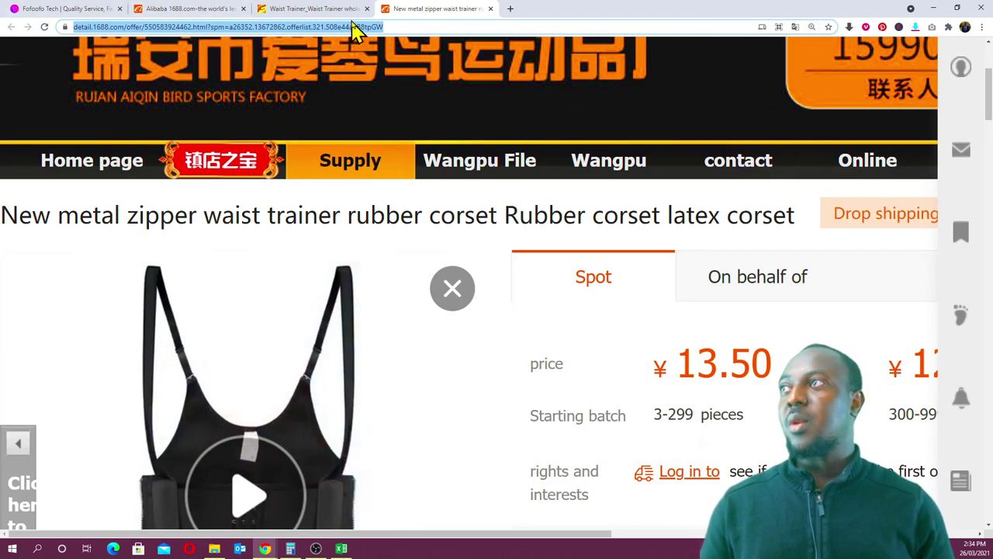
pyautogui.rightClick(345, 25)
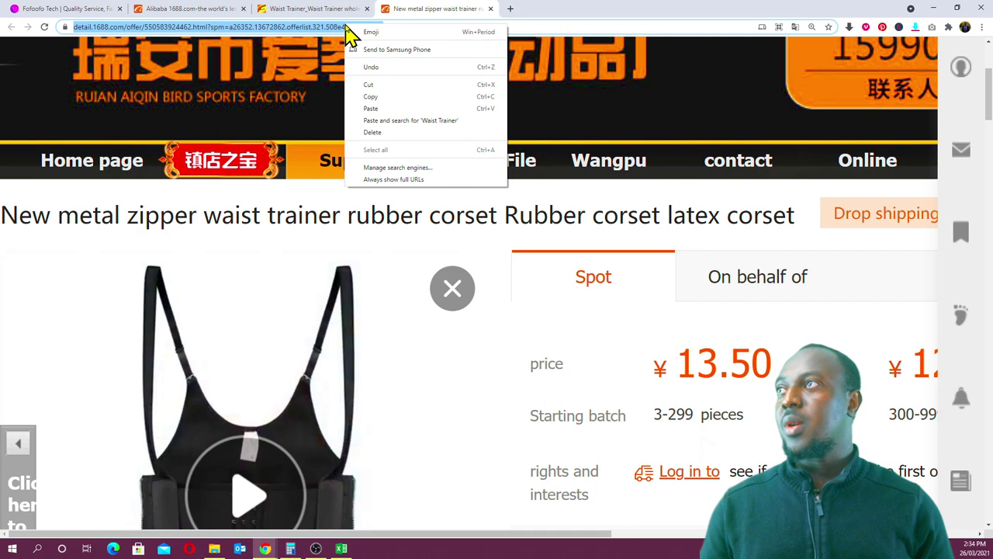
pyautogui.click(385, 101)
pyautogui.hotkey('ctrl', '-')
pyautogui.hotkey('ctrl', '-')
pyautogui.hotkey('ctrl', '-')
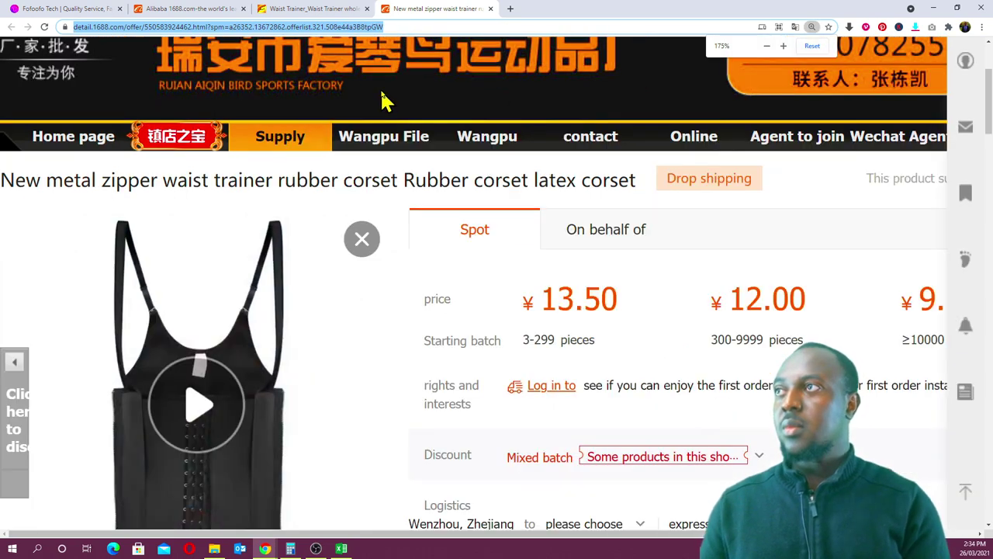
pyautogui.hotkey('ctrl', '-')
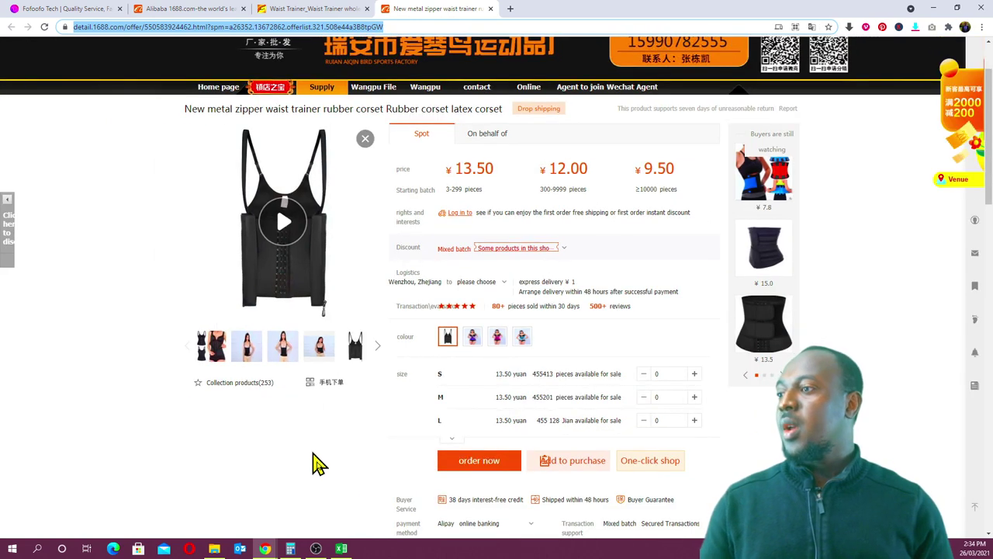
pyautogui.click(341, 549)
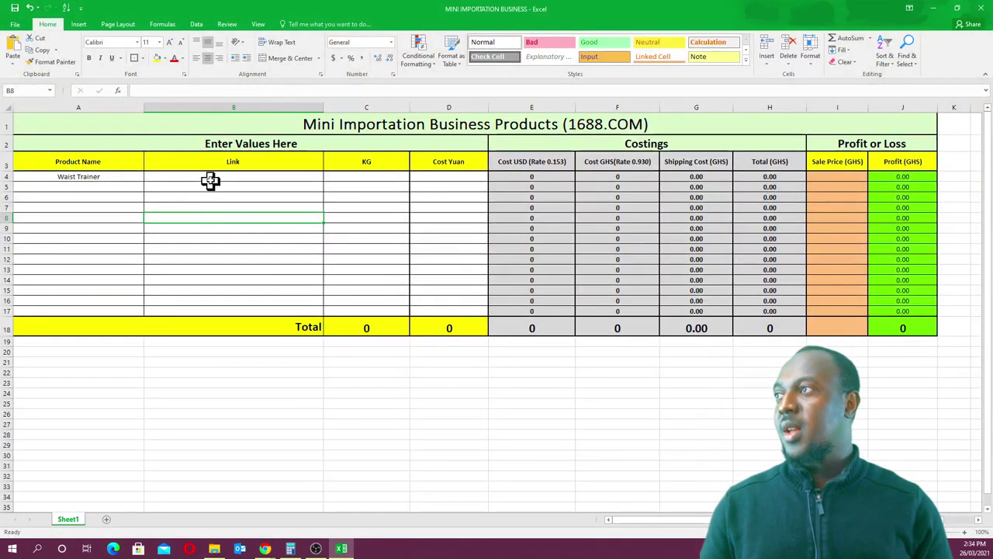
# - Paste the 1688 offer link into the Waist Trainer's Link cell B4
pyautogui.click(215, 177)
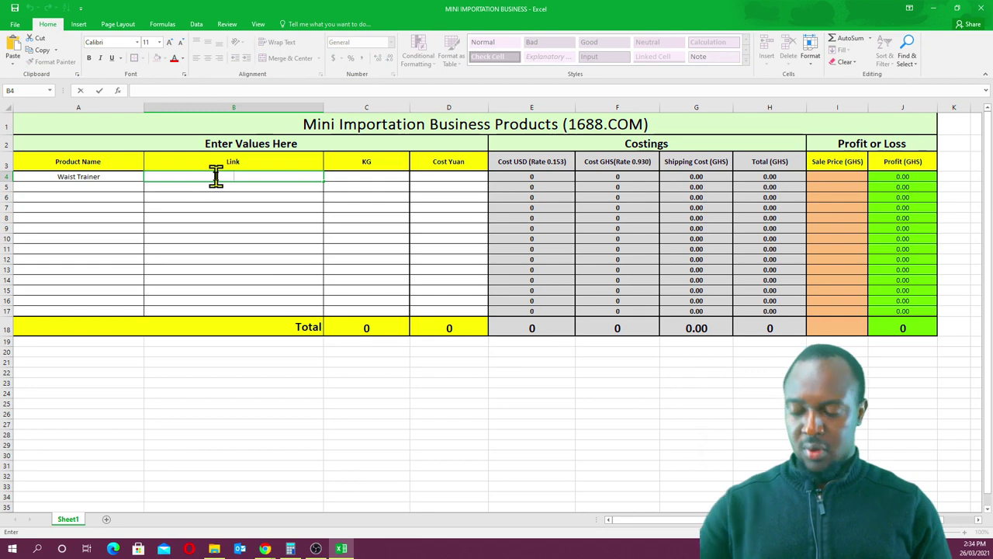
pyautogui.hotkey('ctrl', 'v')
pyautogui.click(248, 228)
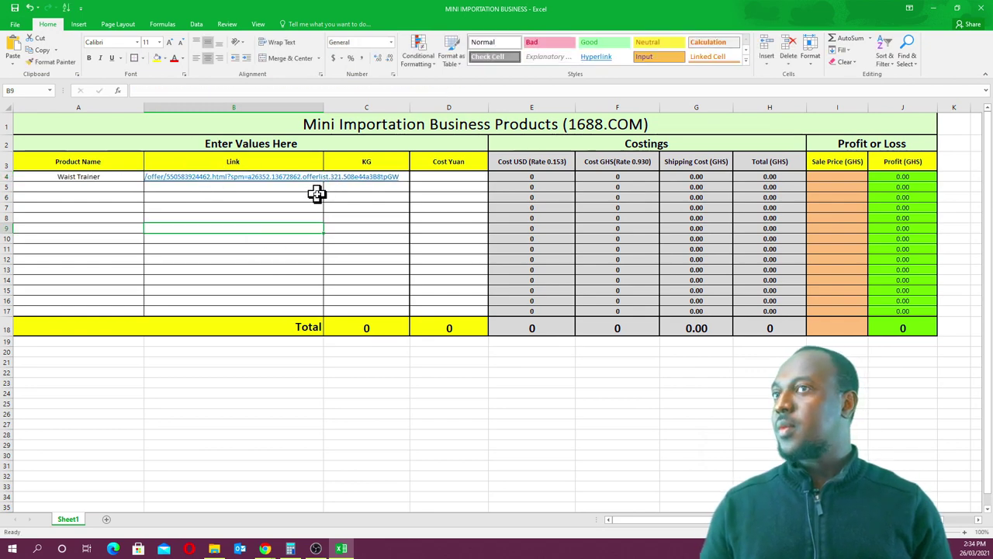
pyautogui.press('Up')
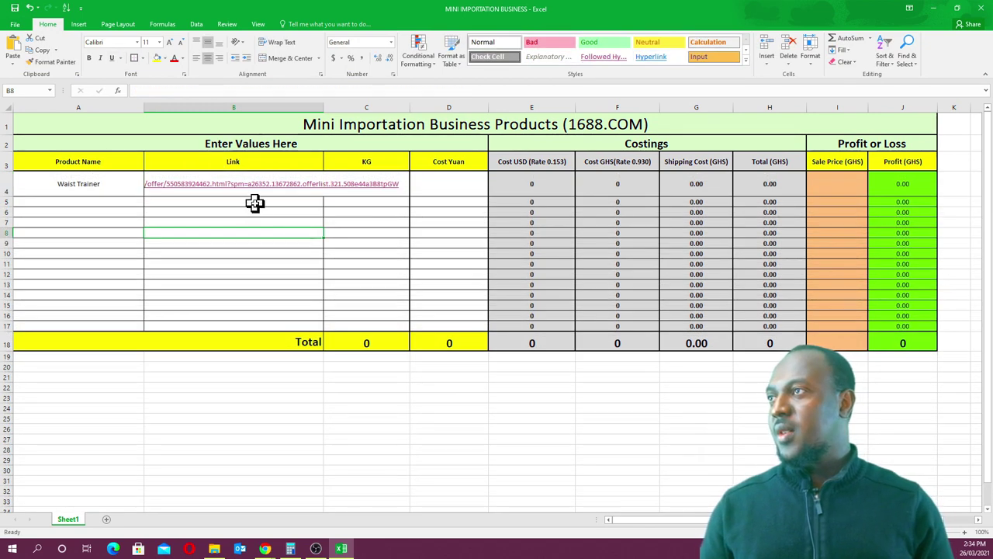
# - Wrap the B4 link text onto two lines, then return to the 1688 product page
pyautogui.click(265, 197)
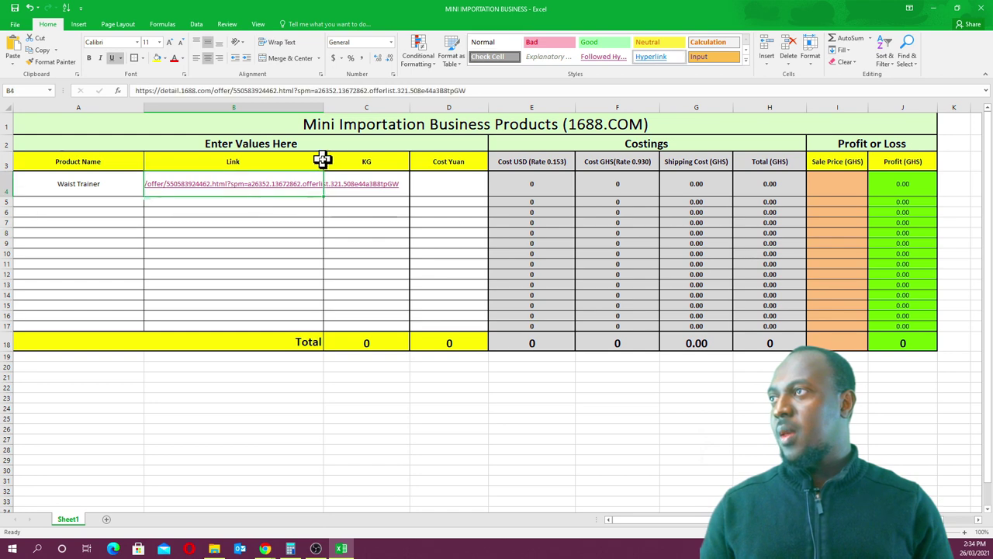
pyautogui.click(281, 44)
pyautogui.click(272, 253)
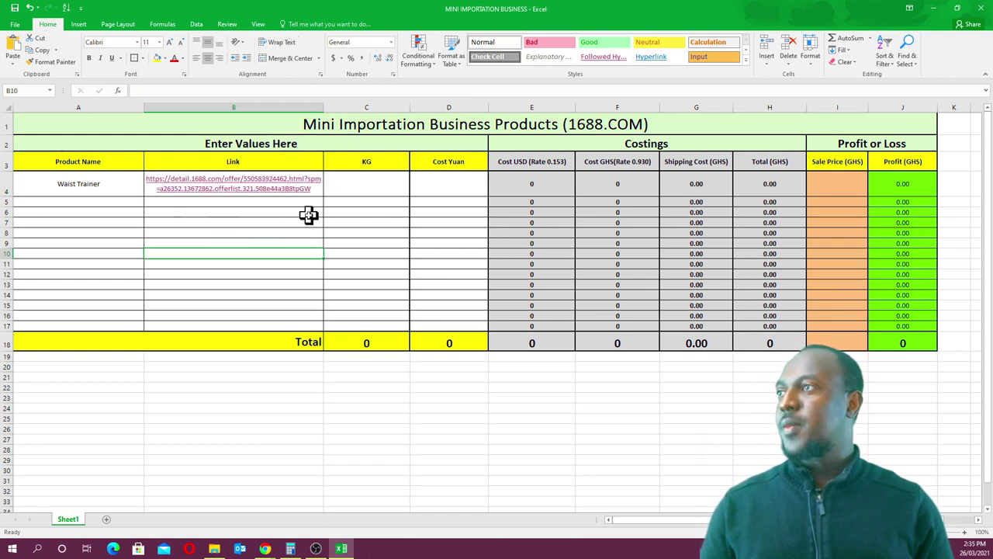
pyautogui.click(363, 191)
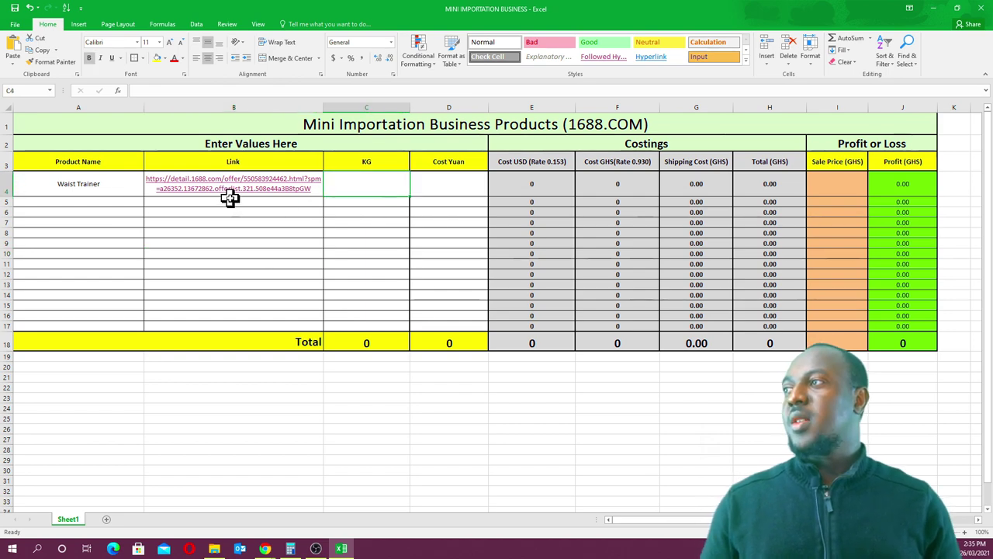
pyautogui.click(935, 9)
# - Enter 13.5 as the Waist Trainer's Cost Yuan in D4, recalculating to 12.555 GHS
pyautogui.click(399, 27)
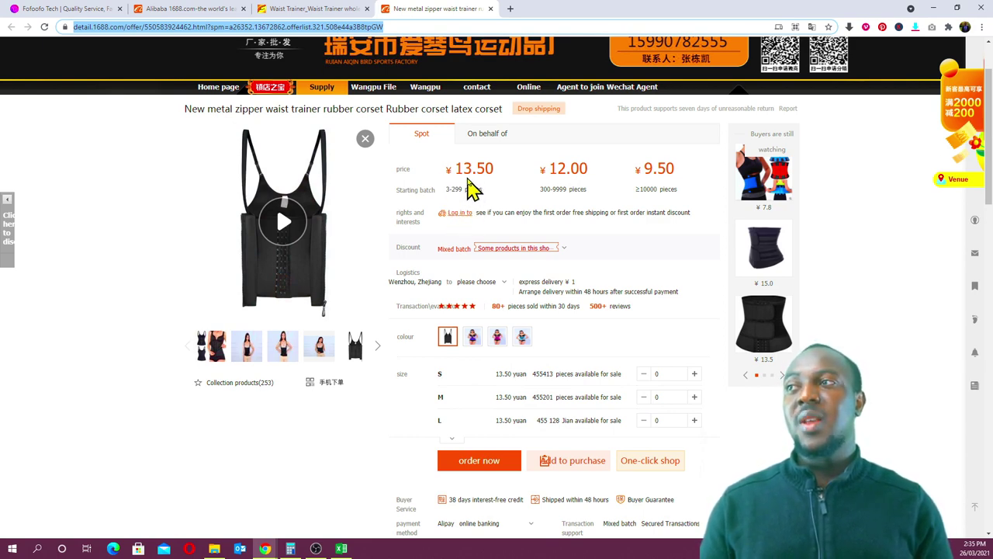
pyautogui.click(341, 549)
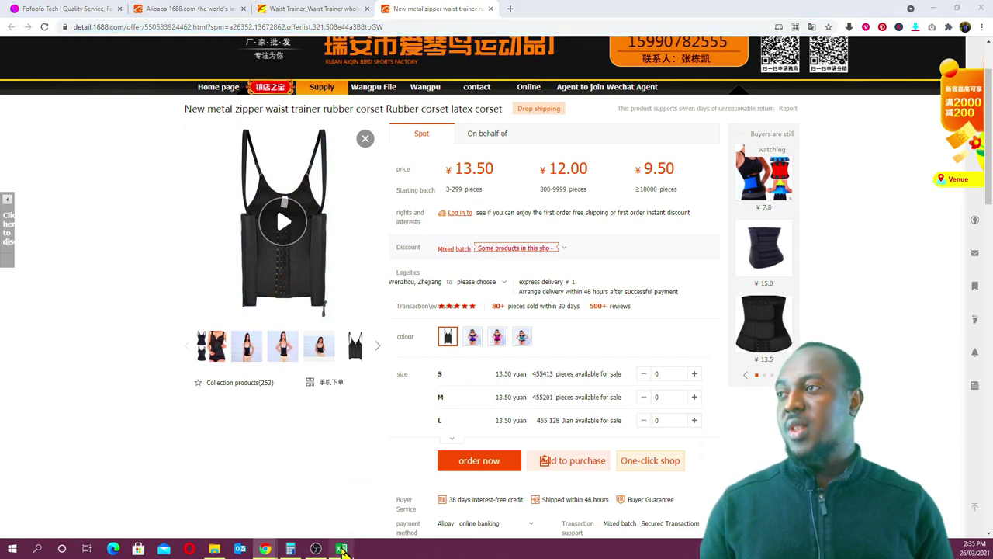
pyautogui.click(436, 183)
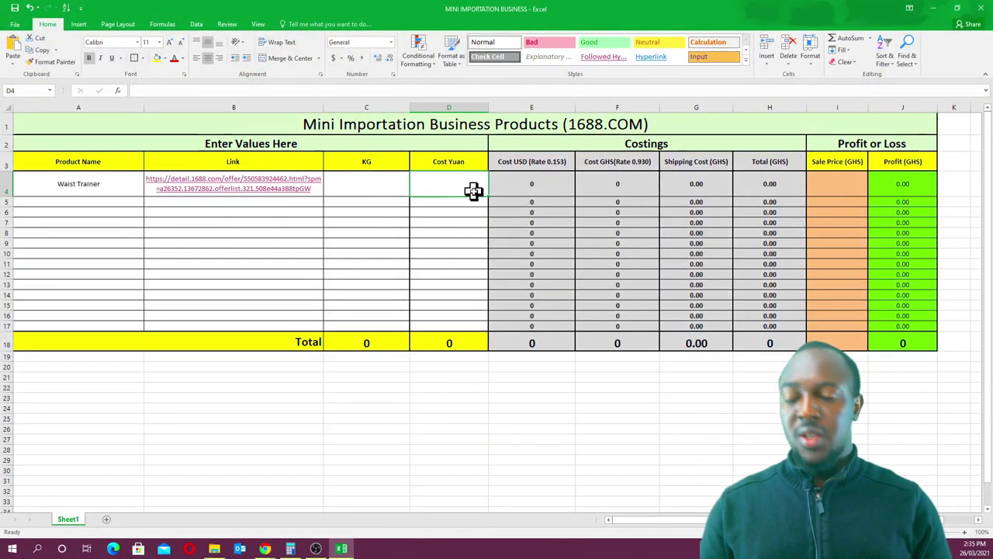
pyautogui.write('13.50')
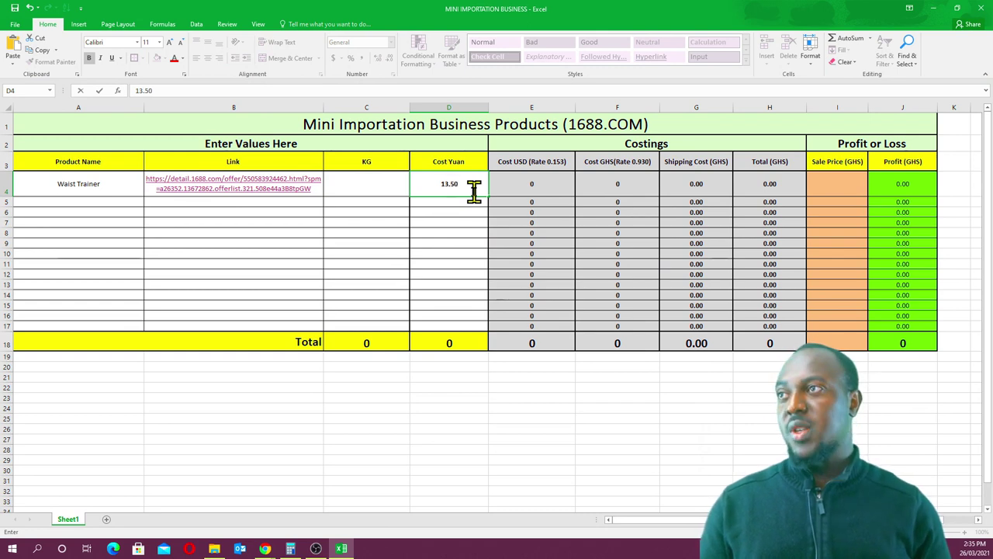
pyautogui.click(468, 221)
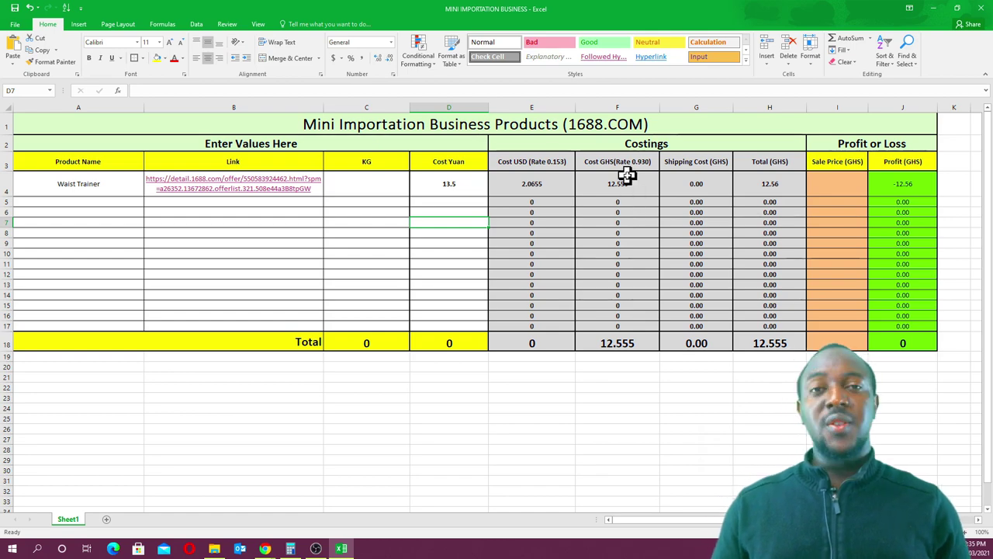
pyautogui.click(346, 183)
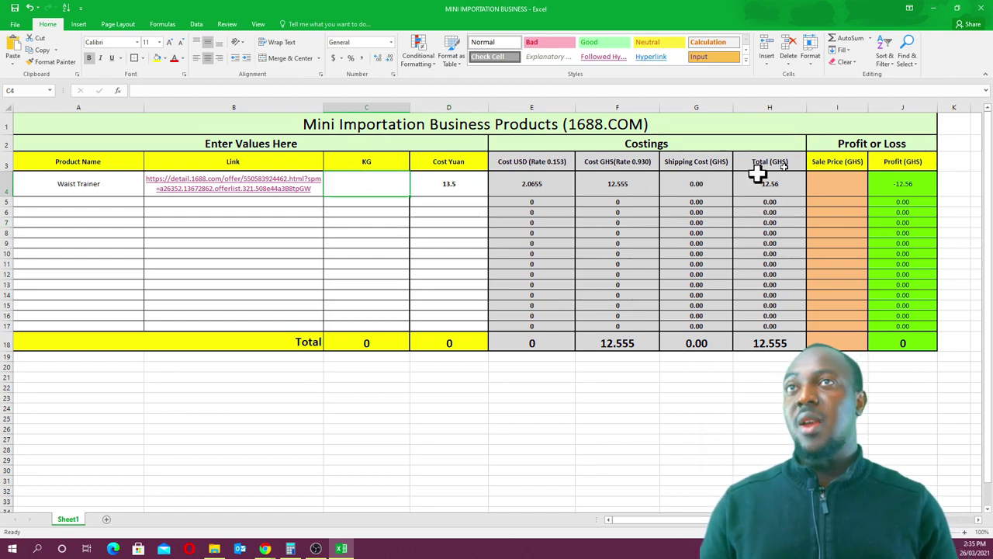
# - Scroll the 1688 waist trainer page to its details and zoom in to read the 0.19 kg unit weight
pyautogui.click(934, 7)
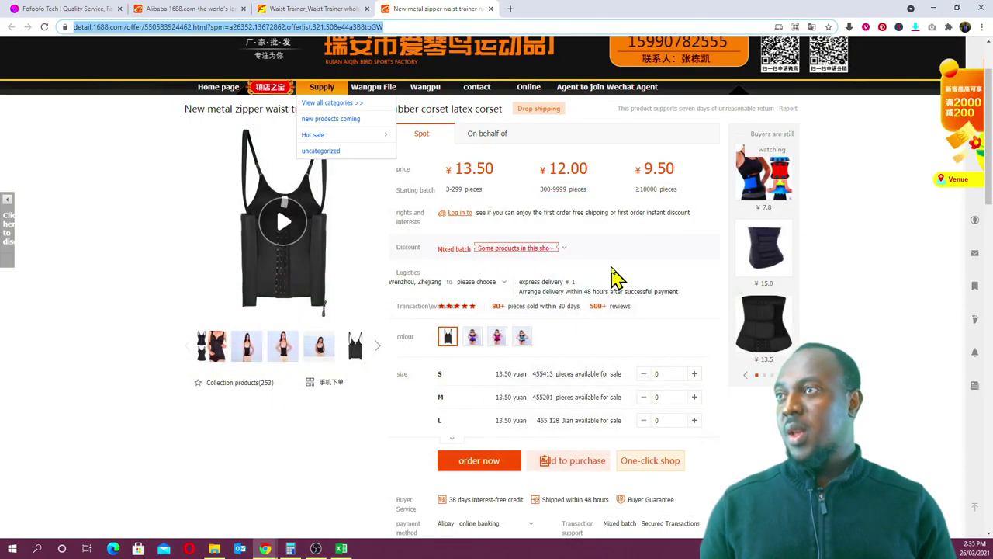
pyautogui.scroll(-6, 590, 287)
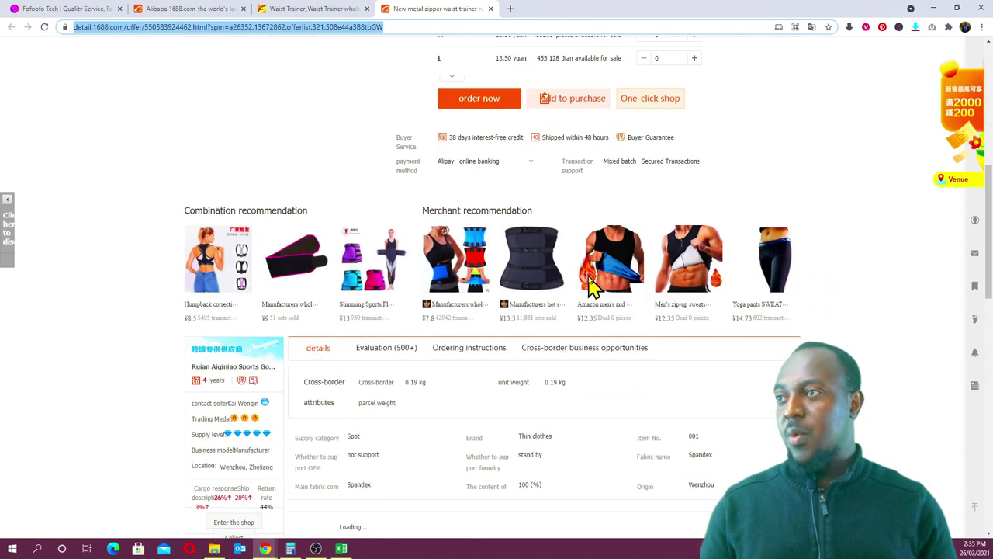
pyautogui.scroll(-1, 589, 287)
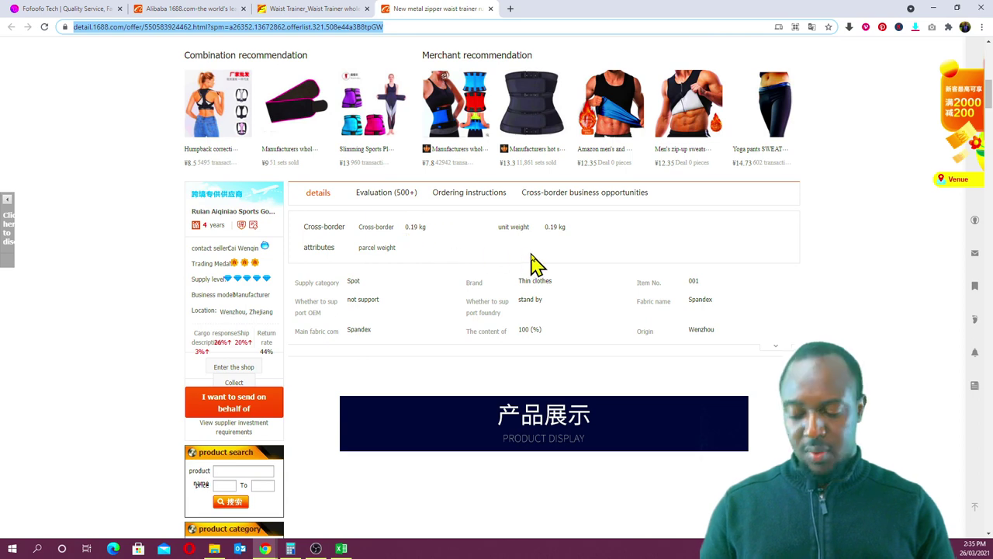
pyautogui.hotkey('ctrl', '+')
pyautogui.hotkey('ctrl', '+')
pyautogui.hotkey('ctrl', '+')
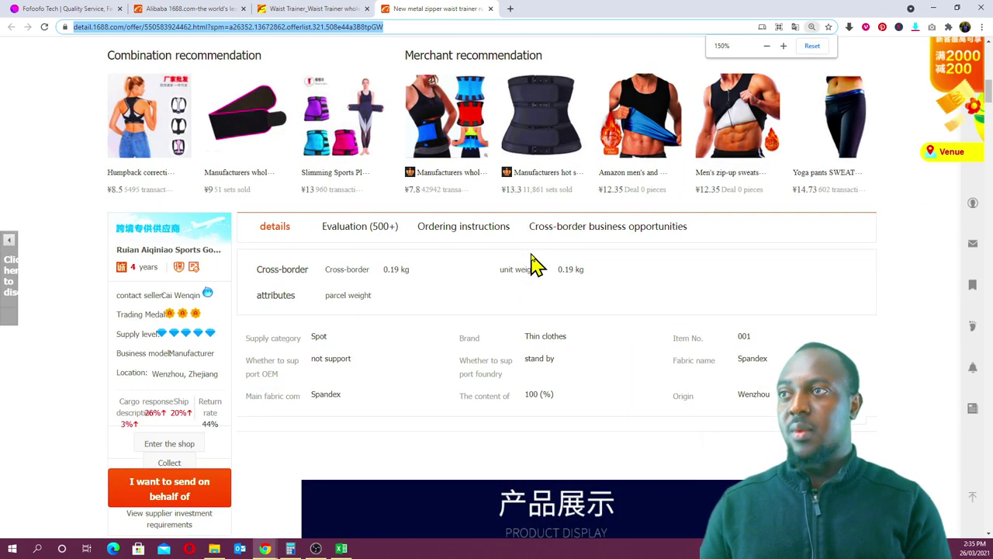
pyautogui.scroll(-1, 533, 309)
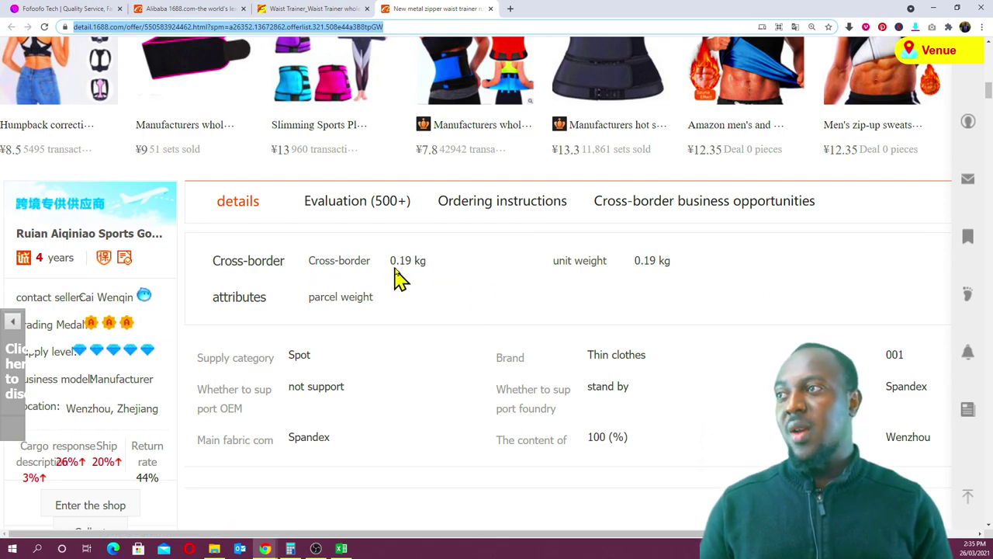
# - Enter 0.19 kg as the Waist Trainer's weight in cell C4
pyautogui.click(342, 548)
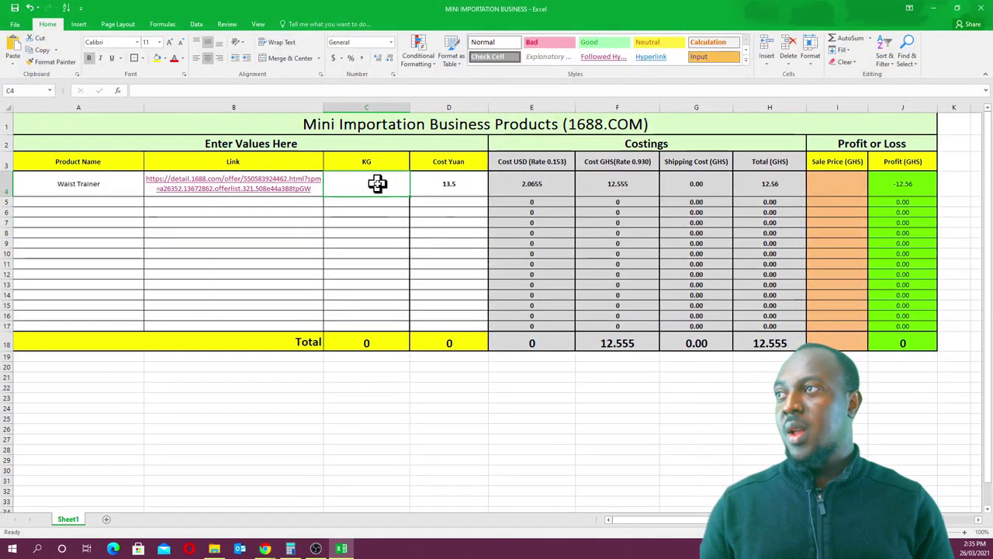
pyautogui.write('0.19')
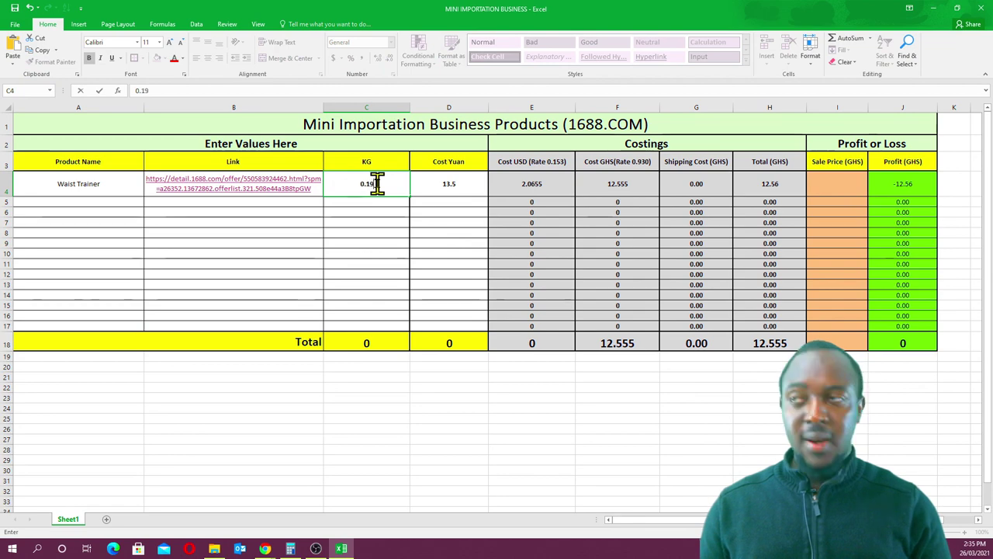
pyautogui.click(419, 233)
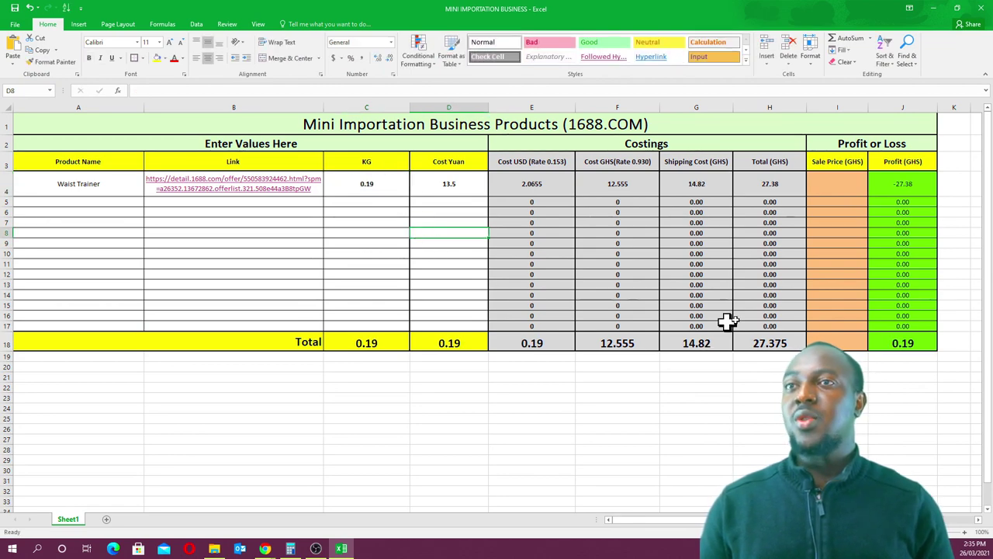
pyautogui.scroll(-1, 569, 172)
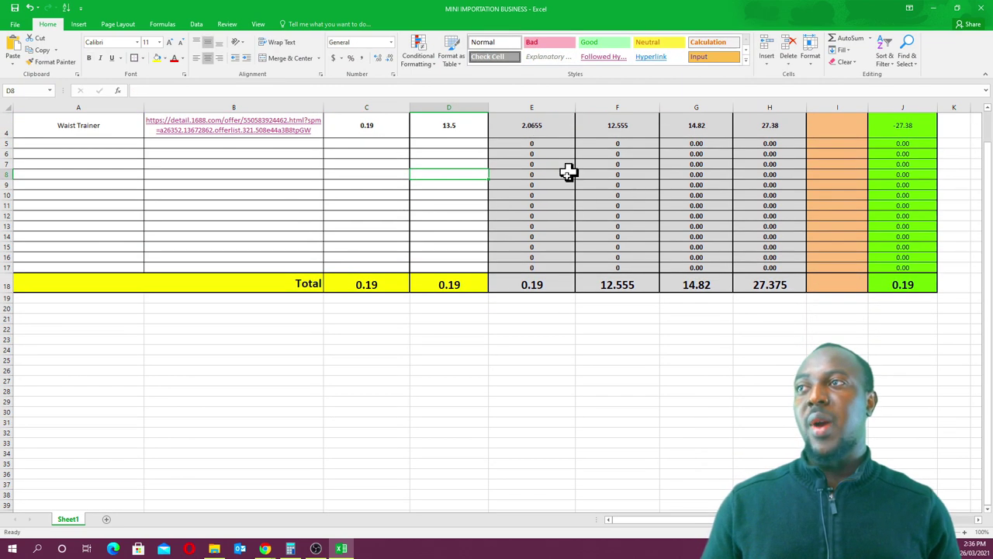
pyautogui.scroll(1, 568, 172)
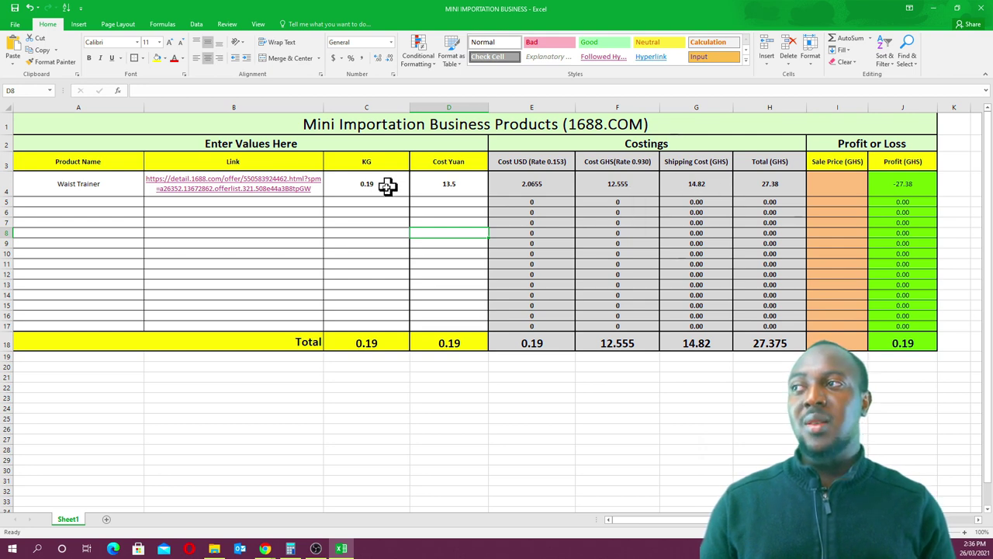
# - Check the G4 shipping (14.82 GHS) and H4 total cost (27.38 GHS) formulas
pyautogui.click(698, 188)
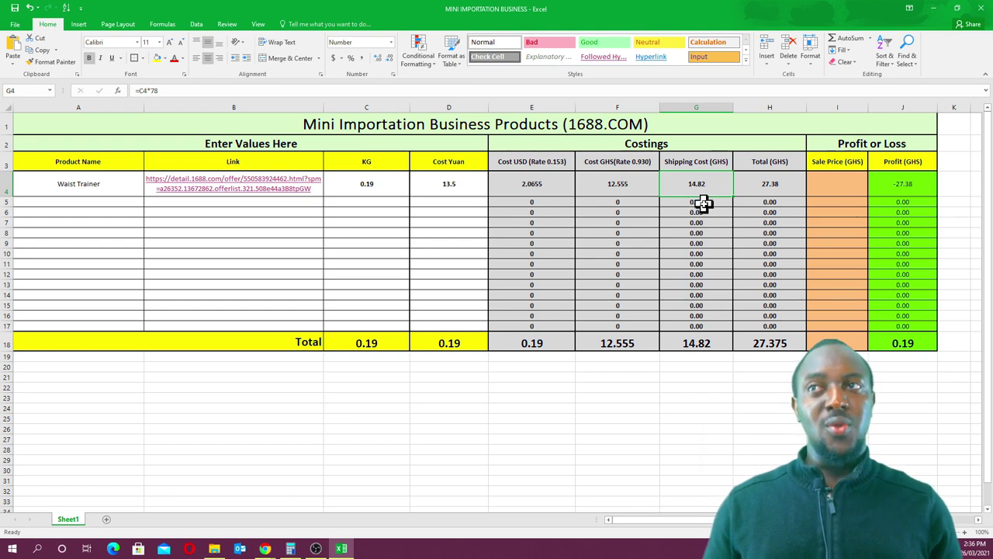
pyautogui.click(770, 189)
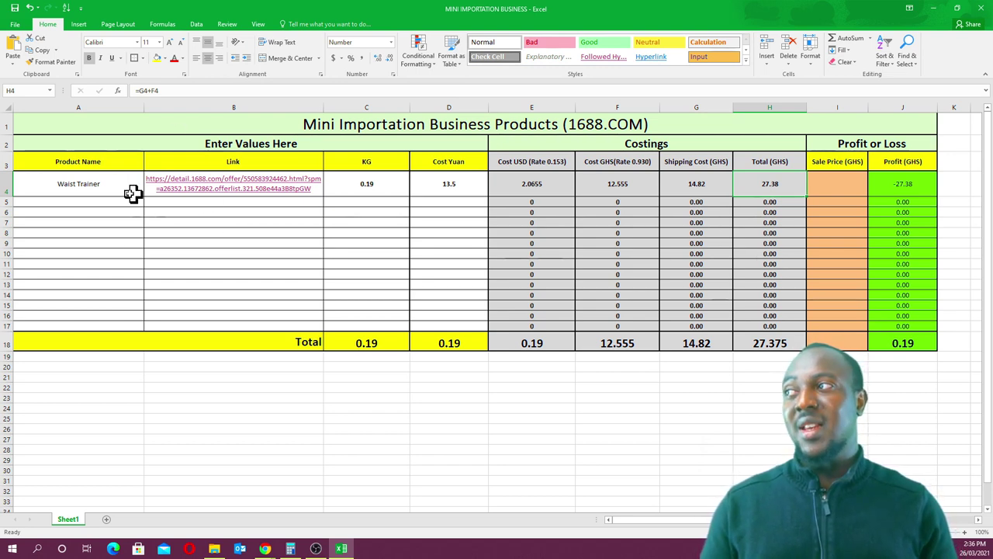
pyautogui.click(935, 20)
# - Open the 1688.com home page in a new tab and select its address
pyautogui.scroll(-5, 592, 350)
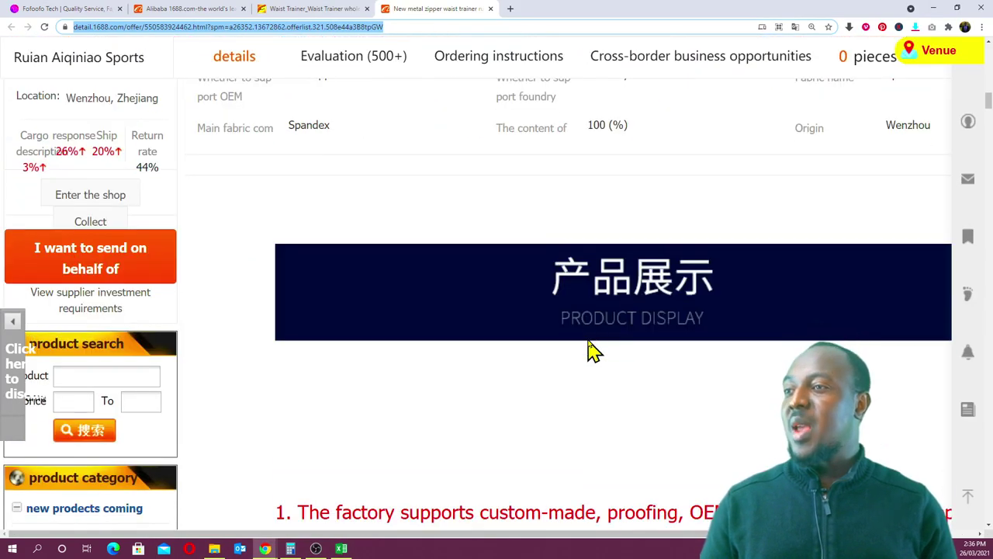
pyautogui.scroll(-10, 592, 350)
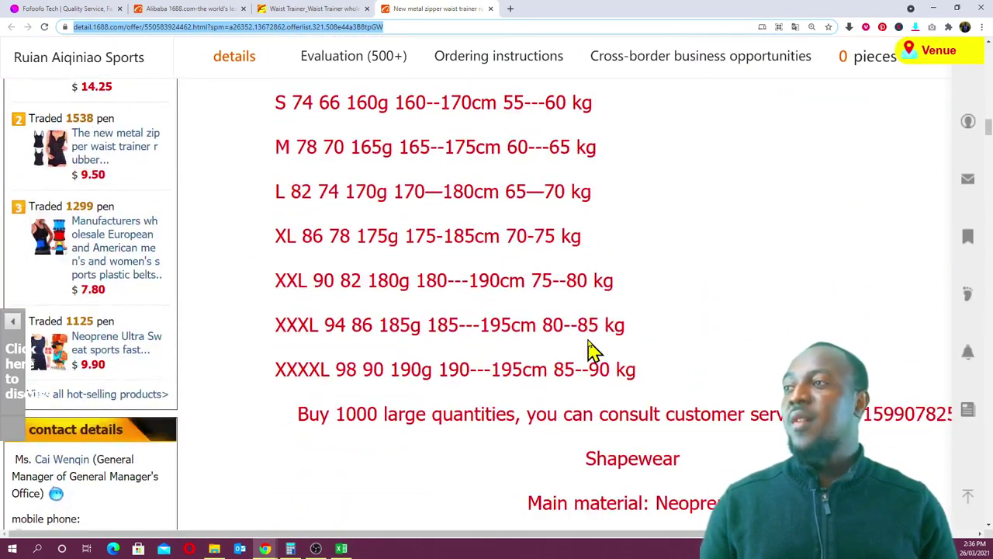
pyautogui.scroll(-5, 590, 350)
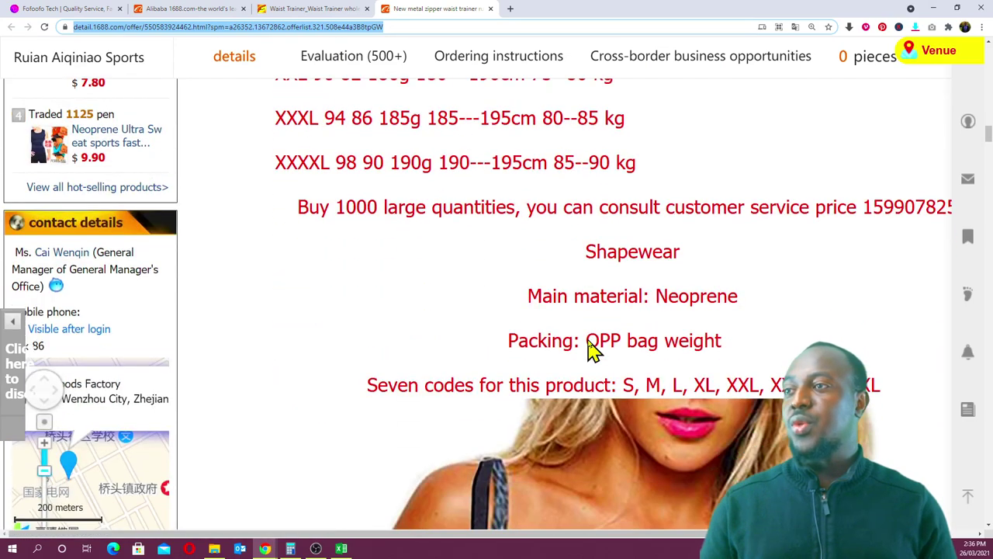
pyautogui.scroll(7, 590, 350)
pyautogui.scroll(15, 592, 350)
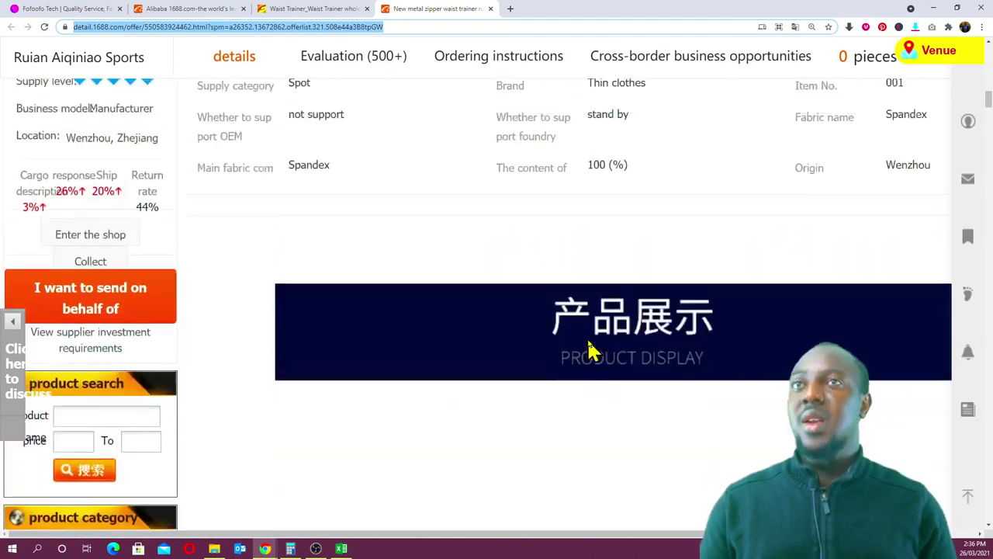
pyautogui.scroll(2, 593, 350)
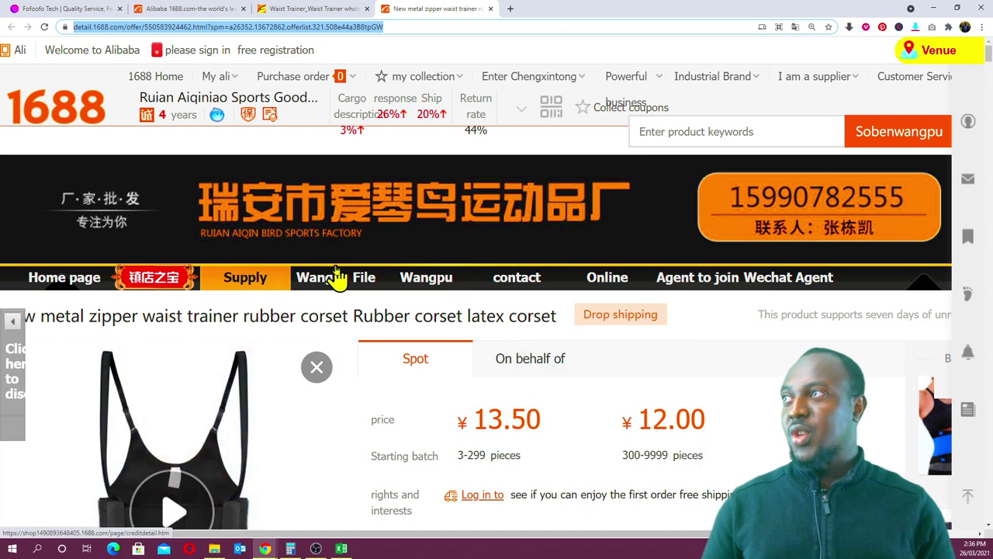
pyautogui.click(89, 119)
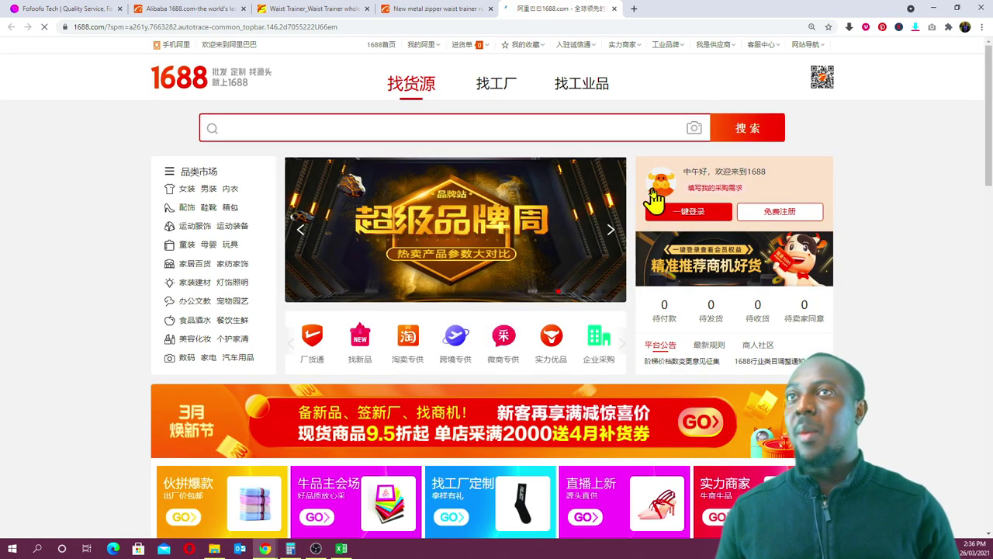
pyautogui.click(781, 29)
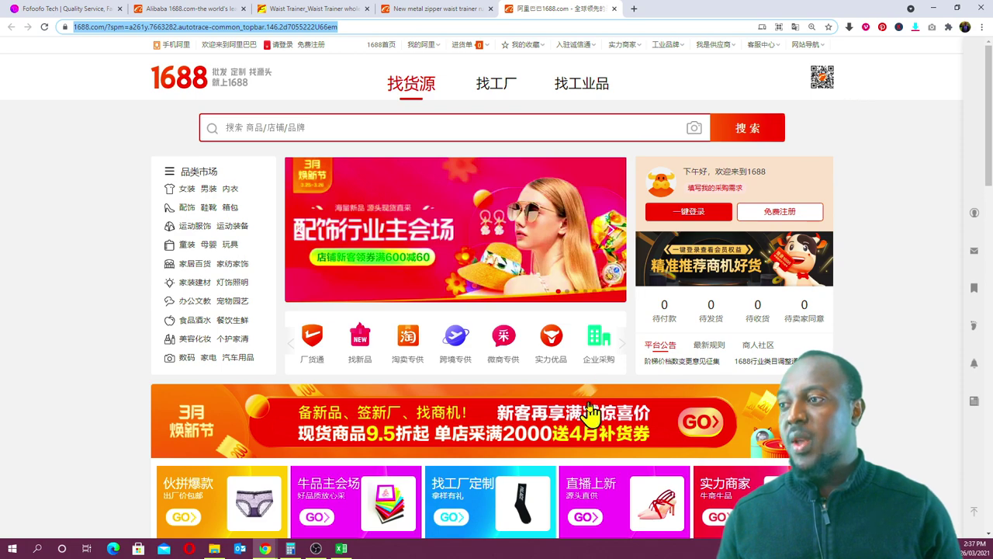
# - Select the Cost Yuan cell D4, then bring up the Buying & Shipping presentation window
pyautogui.hotkey('alt', 'Tab')
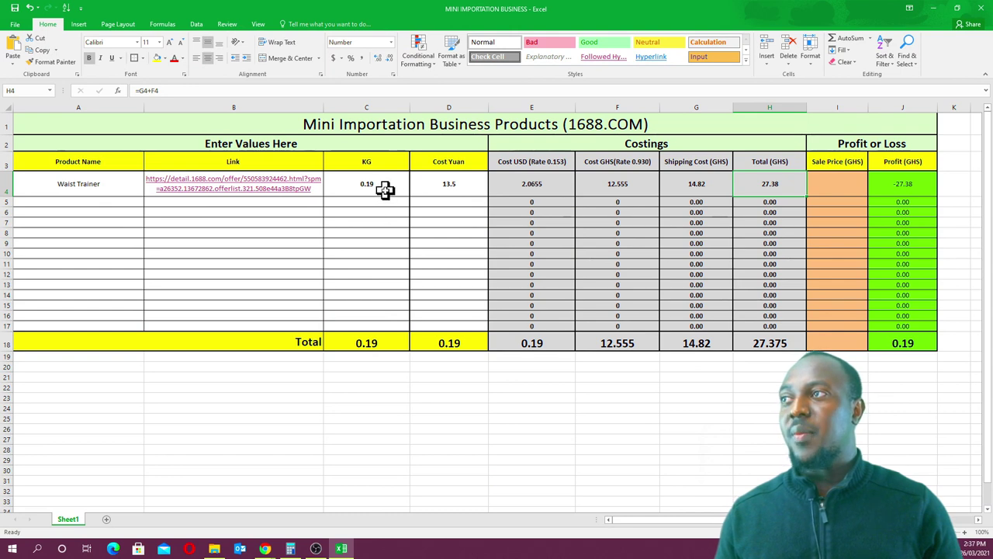
pyautogui.click(464, 188)
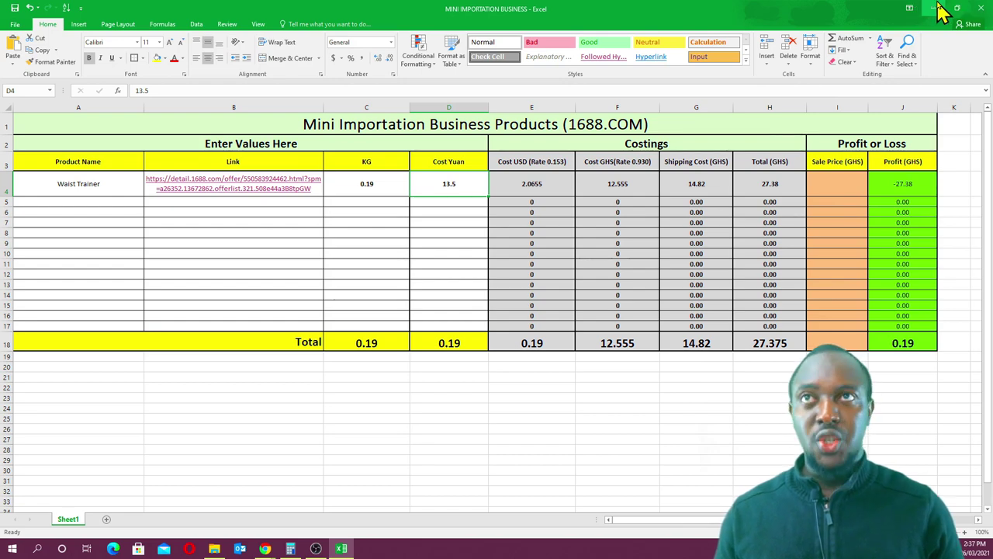
pyautogui.click(936, 9)
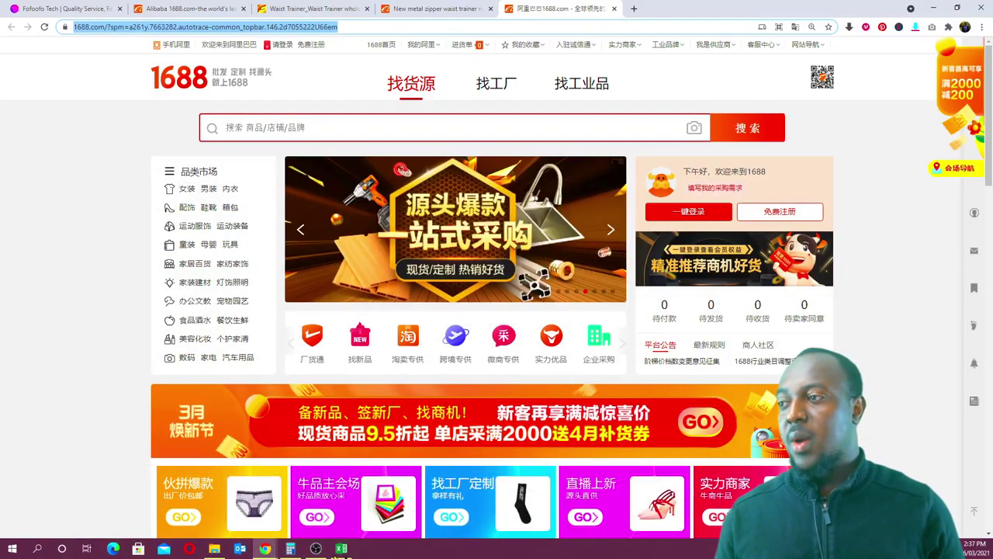
pyautogui.click(268, 551)
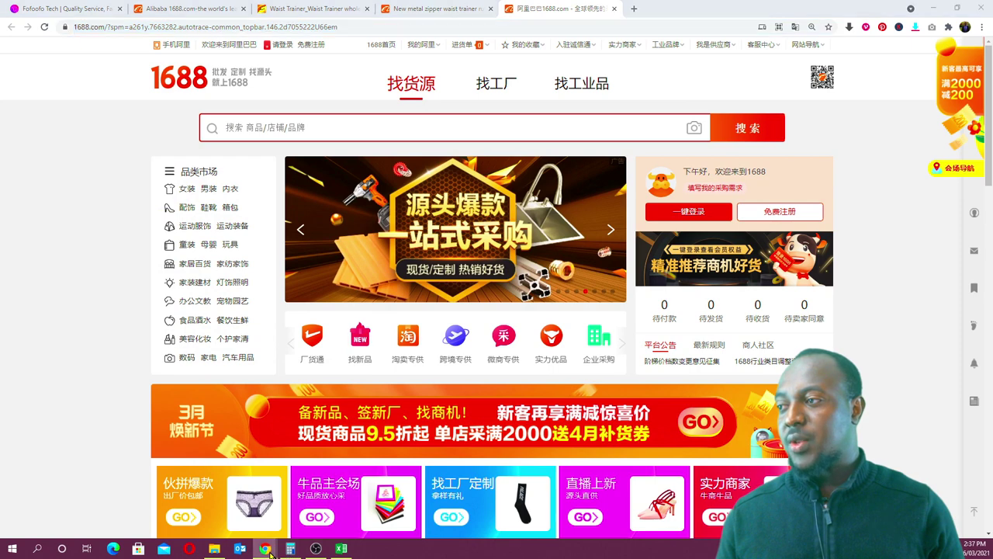
pyautogui.click(326, 529)
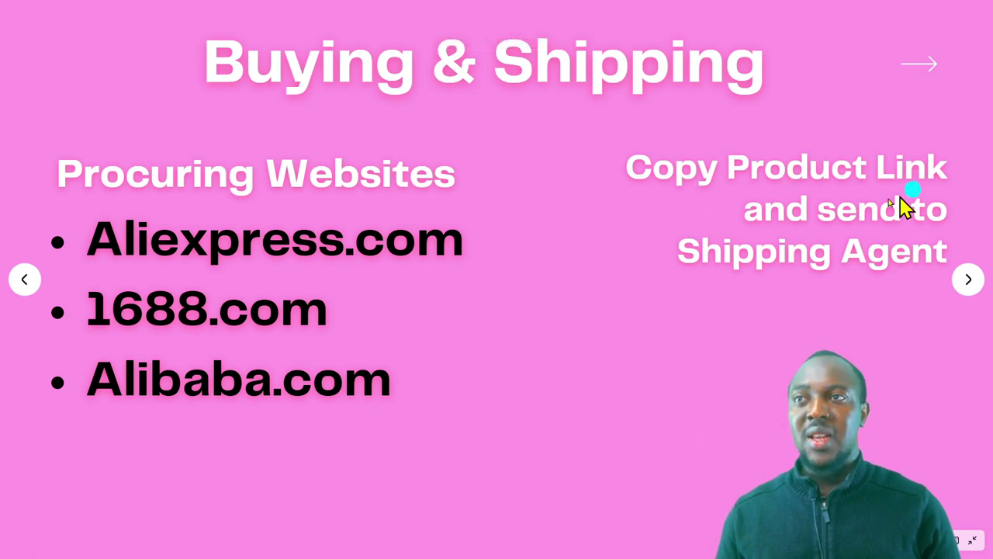
# - Advance the presentation to the Shipping Companies slide listing courier sites
pyautogui.click(824, 344)
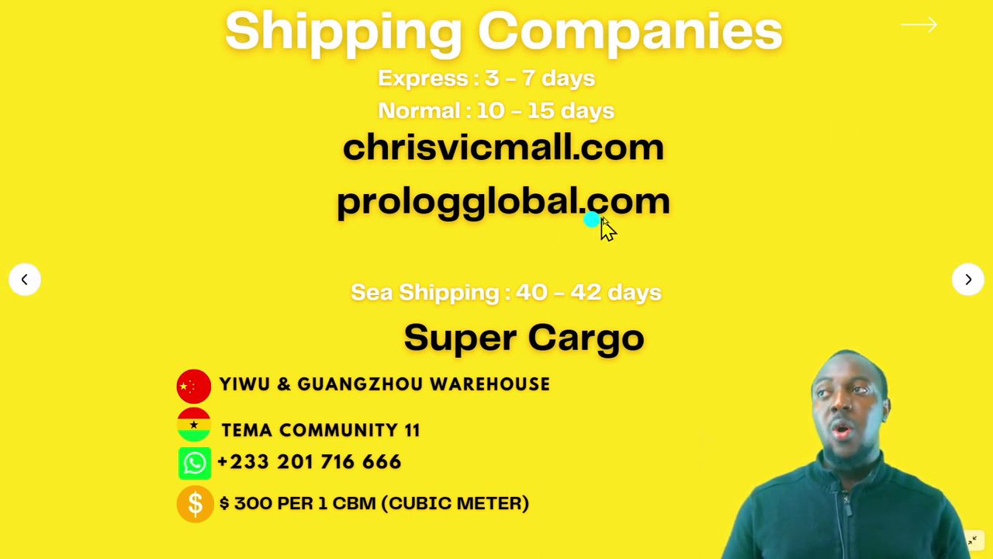
pyautogui.click(590, 177)
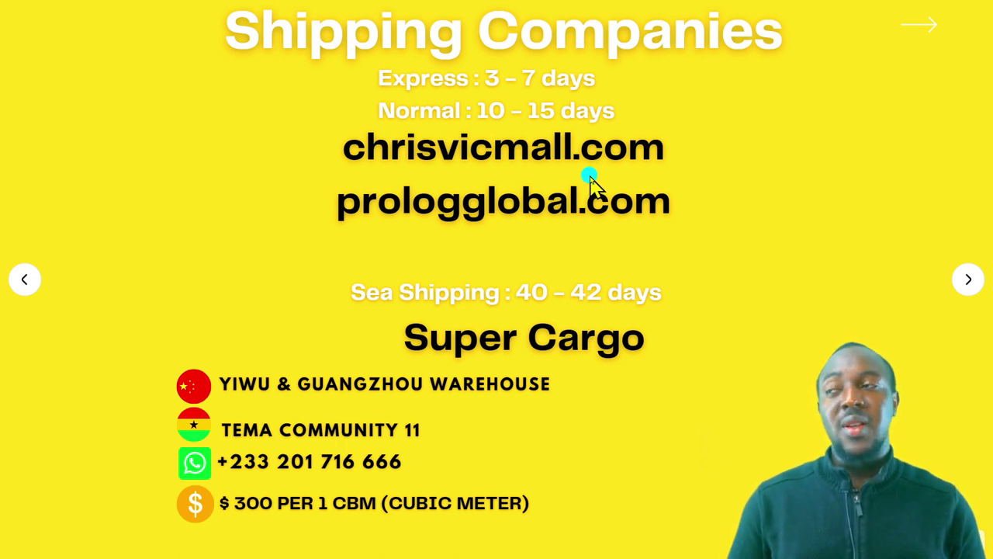
pyautogui.click(552, 170)
pyautogui.click(531, 204)
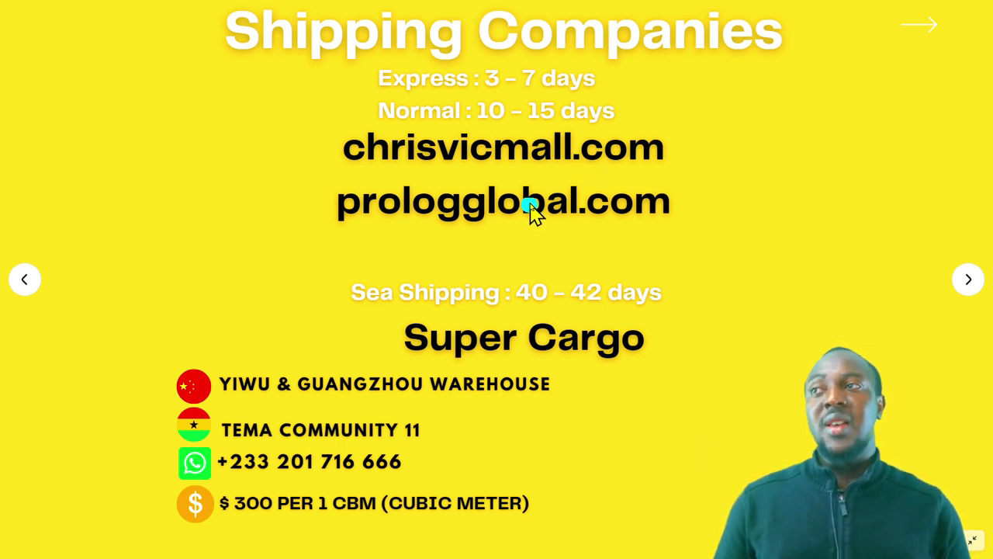
pyautogui.click(531, 199)
pyautogui.click(519, 175)
pyautogui.click(531, 196)
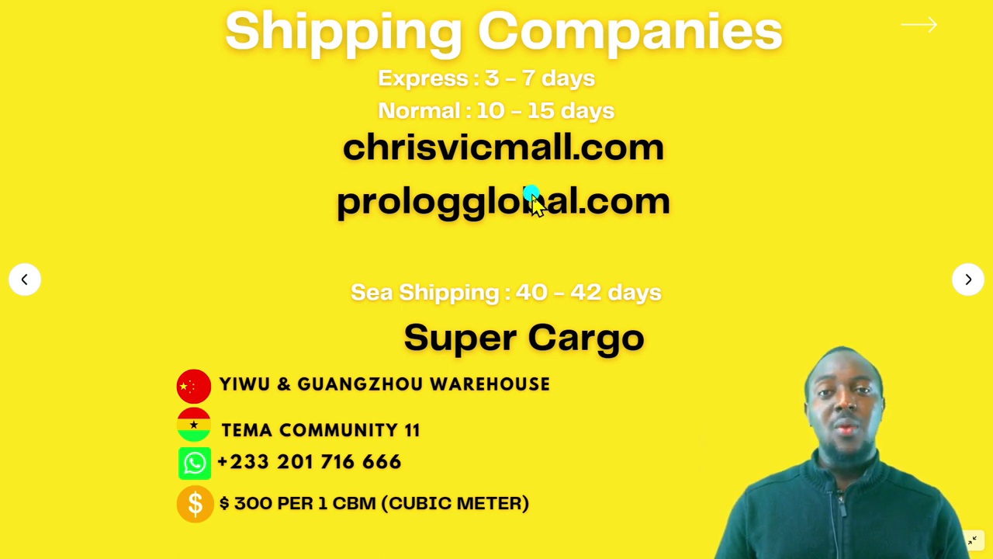
# - Return to the Chinese 1688.com homepage in the browser
pyautogui.click(539, 193)
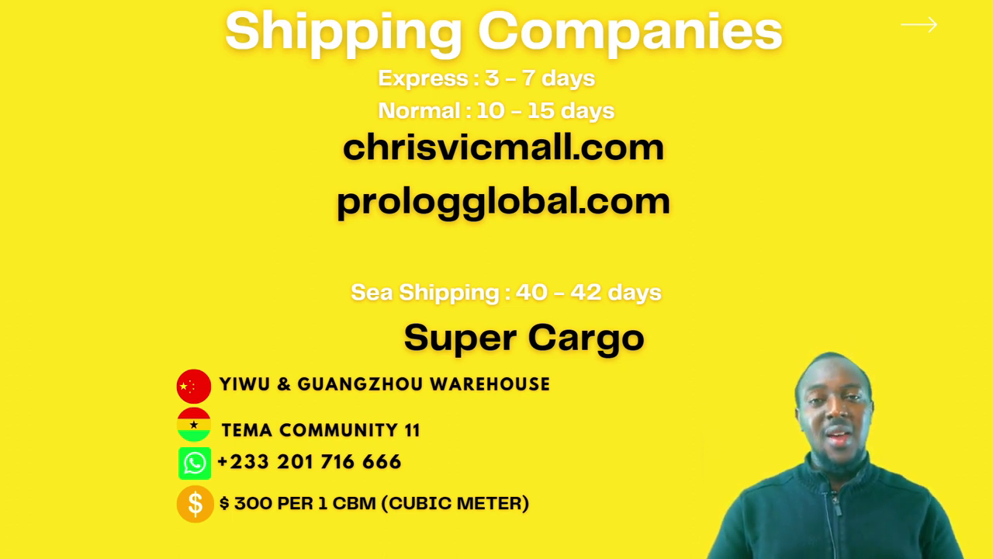
pyautogui.click(540, 190)
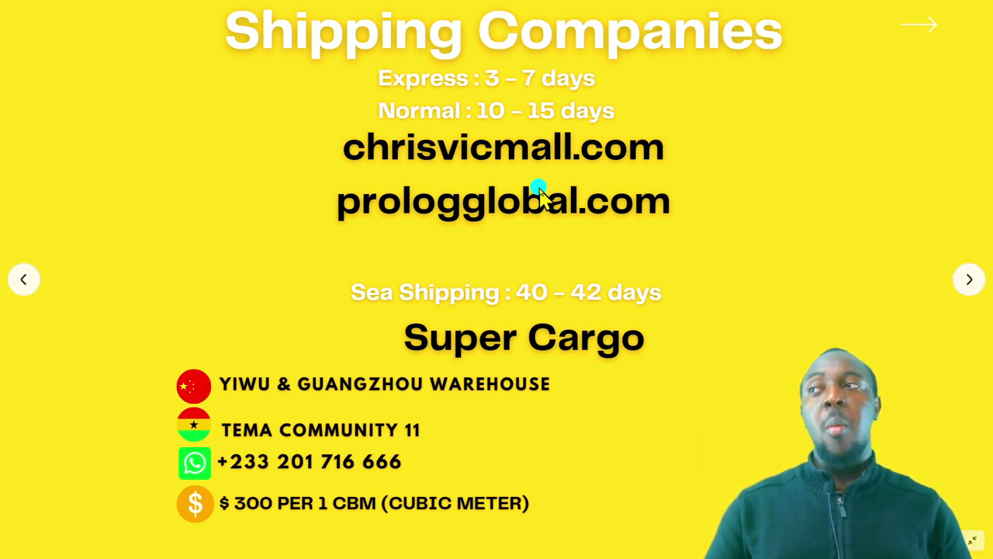
pyautogui.moveTo(537, 193)
pyautogui.mouseDown()
pyautogui.moveTo(475, 207)
pyautogui.moveTo(487, 209)
pyautogui.moveTo(502, 166)
pyautogui.moveTo(494, 49)
pyautogui.moveTo(594, 91)
pyautogui.moveTo(501, 100)
pyautogui.moveTo(489, 119)
pyautogui.moveTo(567, 126)
pyautogui.moveTo(554, 116)
pyautogui.moveTo(507, 256)
pyautogui.moveTo(548, 247)
pyautogui.moveTo(313, 455)
pyautogui.moveTo(743, 409)
pyautogui.moveTo(660, 375)
pyautogui.moveTo(340, 505)
pyautogui.moveTo(432, 527)
pyautogui.moveTo(529, 415)
pyautogui.mouseUp()
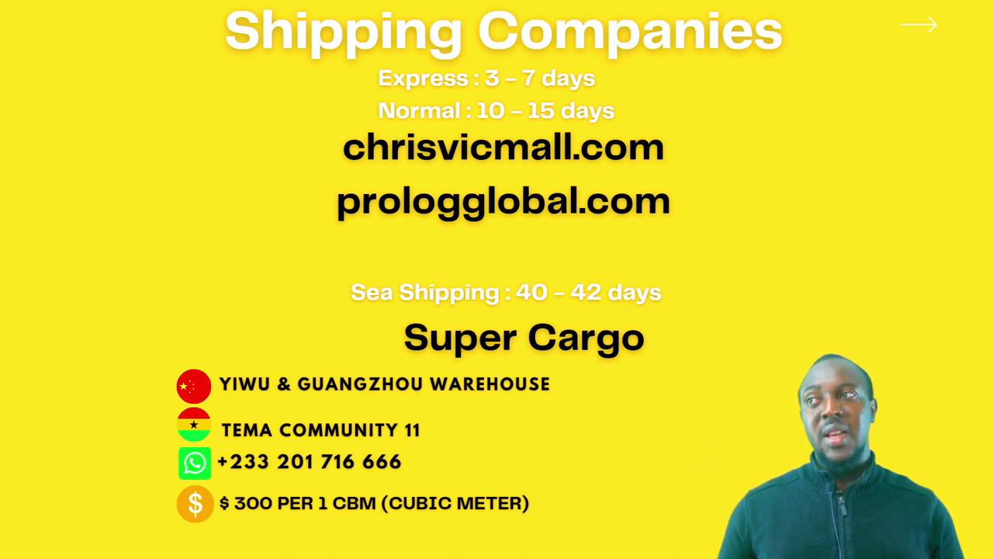
pyautogui.click(558, 130)
pyautogui.moveTo(558, 130)
pyautogui.mouseDown()
pyautogui.moveTo(548, 111)
pyautogui.moveTo(581, 288)
pyautogui.moveTo(625, 222)
pyautogui.mouseUp()
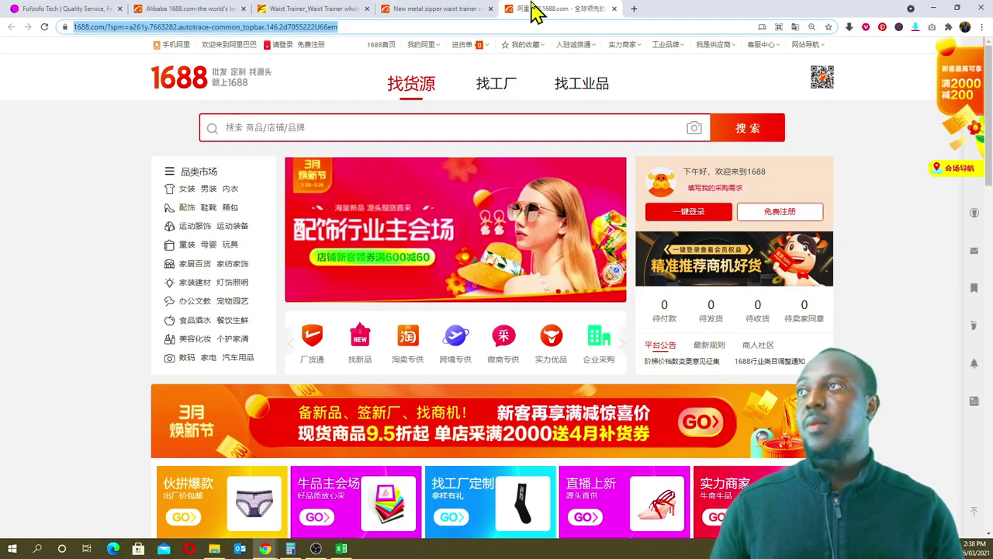
# - Go to prologglobal.com in a fresh browser tab
pyautogui.click(634, 10)
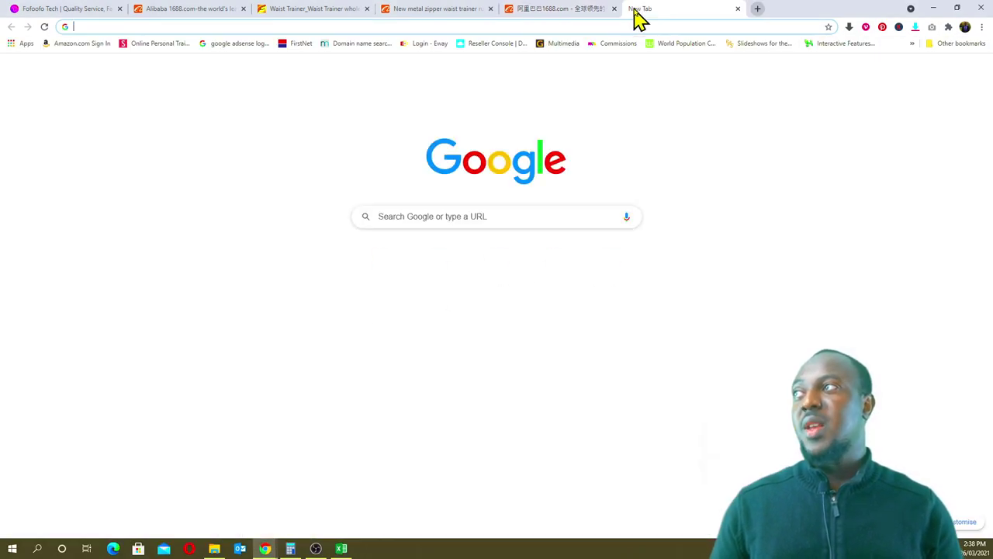
pyautogui.write('pr')
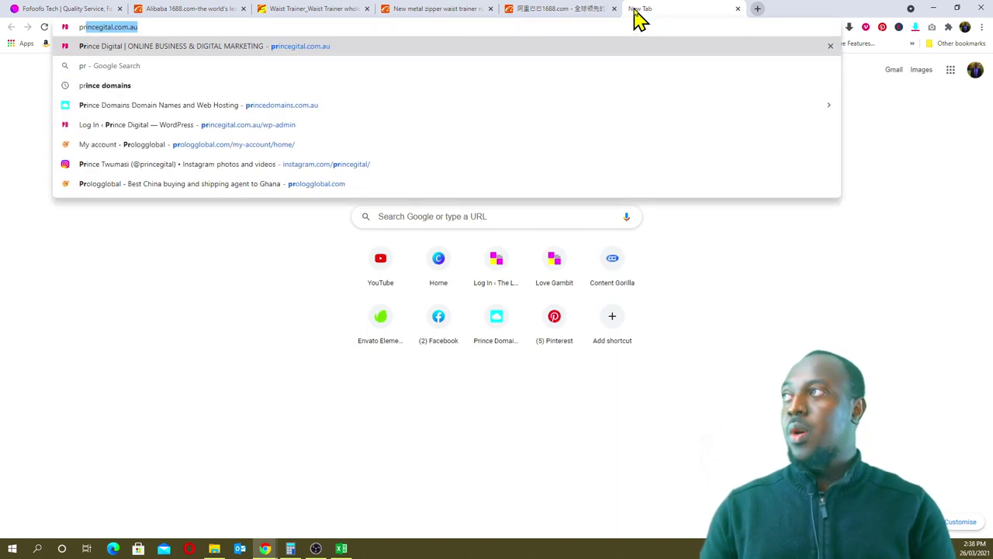
pyautogui.press('BackSpace')
pyautogui.press('BackSpace')
pyautogui.press('BackSpace')
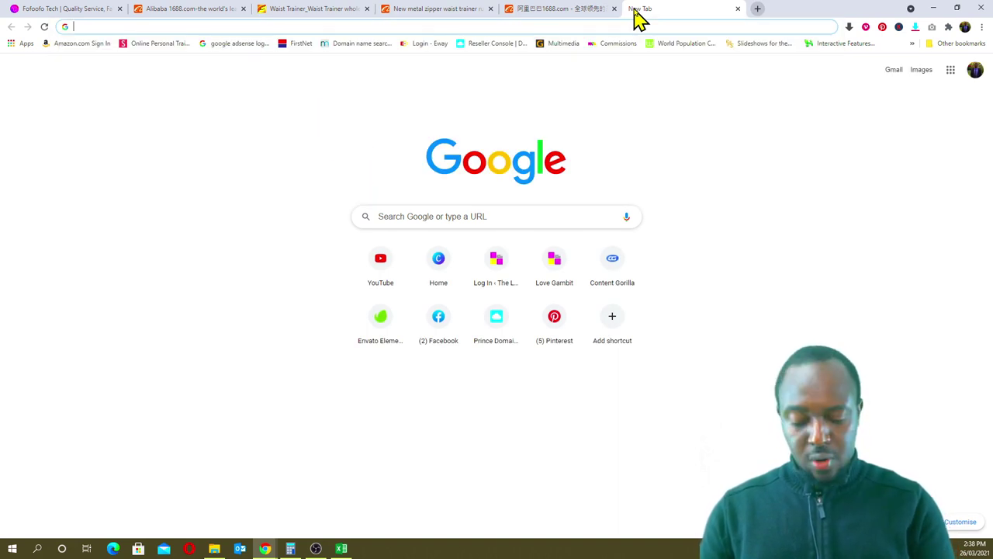
pyautogui.write('prologglobal.com')
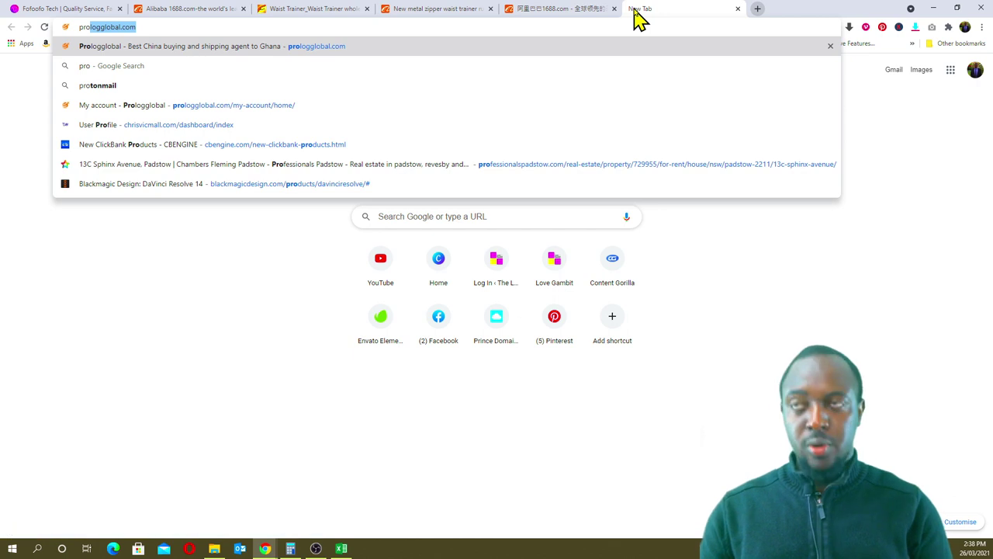
pyautogui.press('Return')
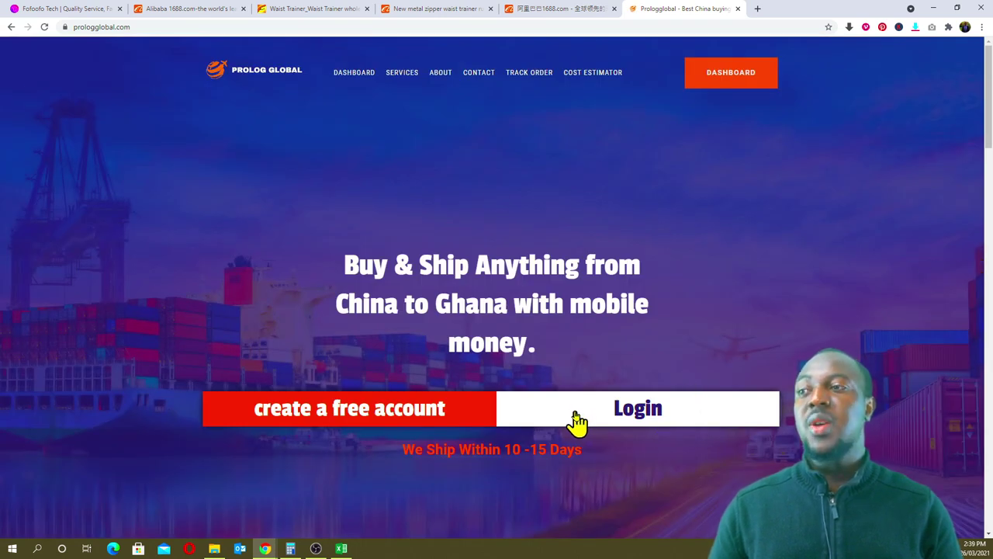
# - Log in to Prolog Global to reach the My account dashboard
pyautogui.click(621, 423)
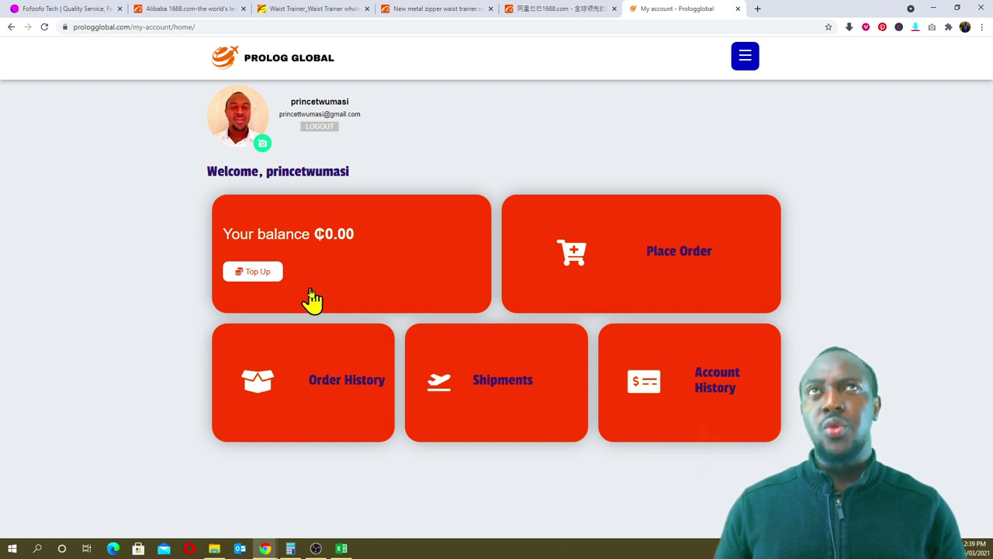
# - Submit a 100 wallet top-up and check the ₵100.00 subtotal and ₵102.00 total
pyautogui.click(263, 278)
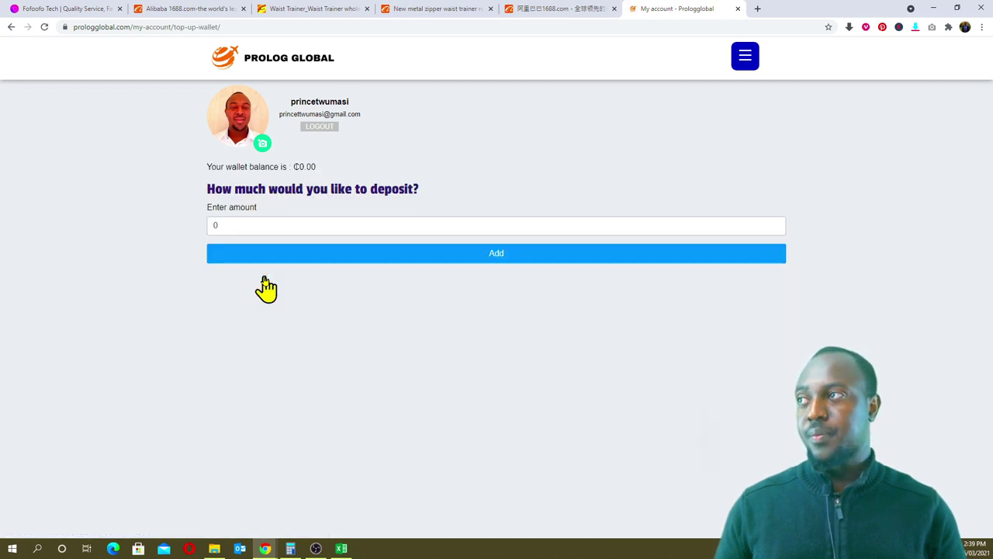
pyautogui.click(248, 227)
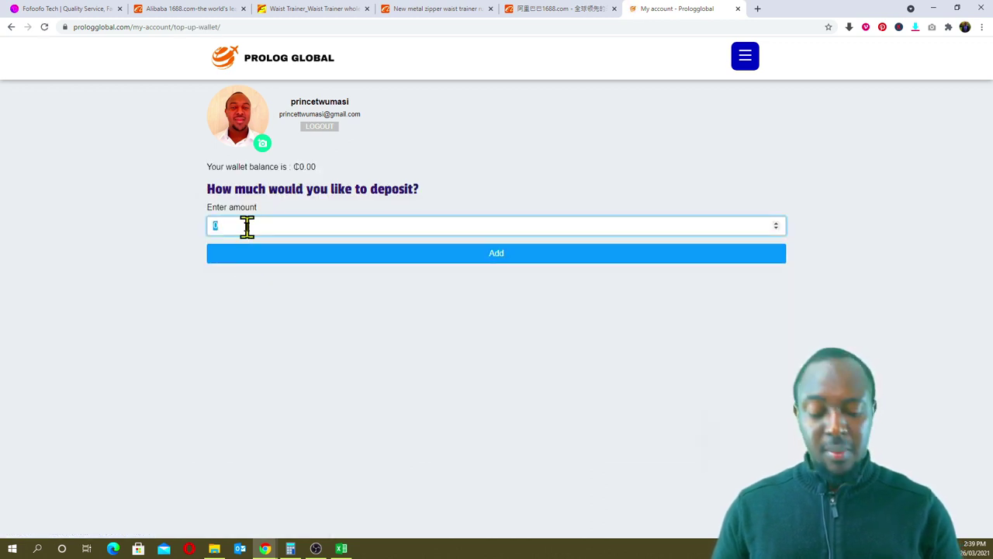
pyautogui.write('100')
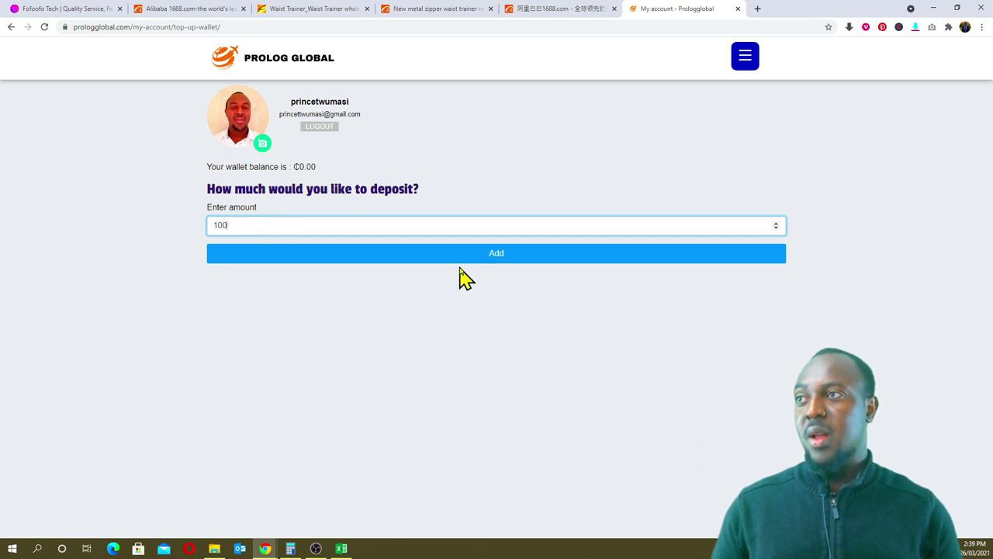
pyautogui.click(467, 268)
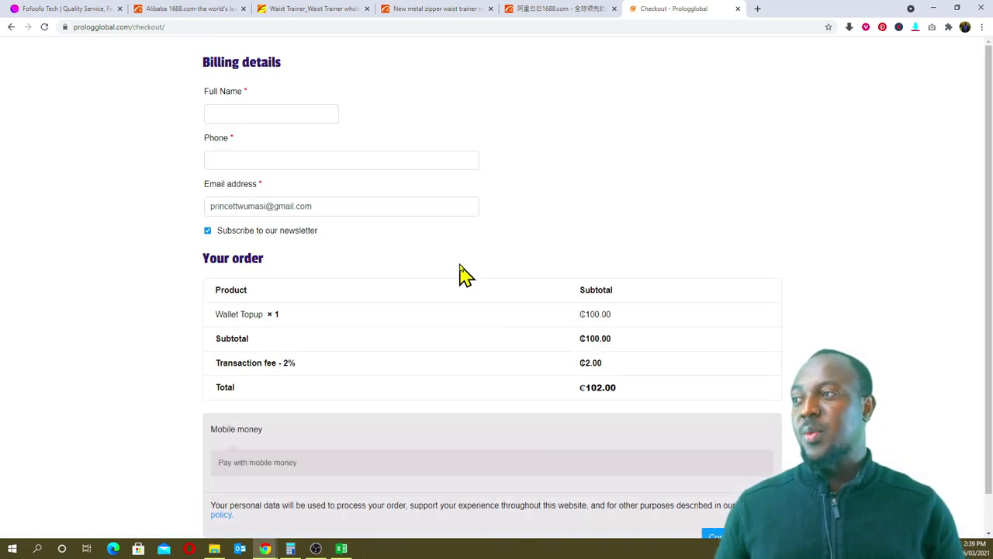
pyautogui.scroll(-1, 457, 273)
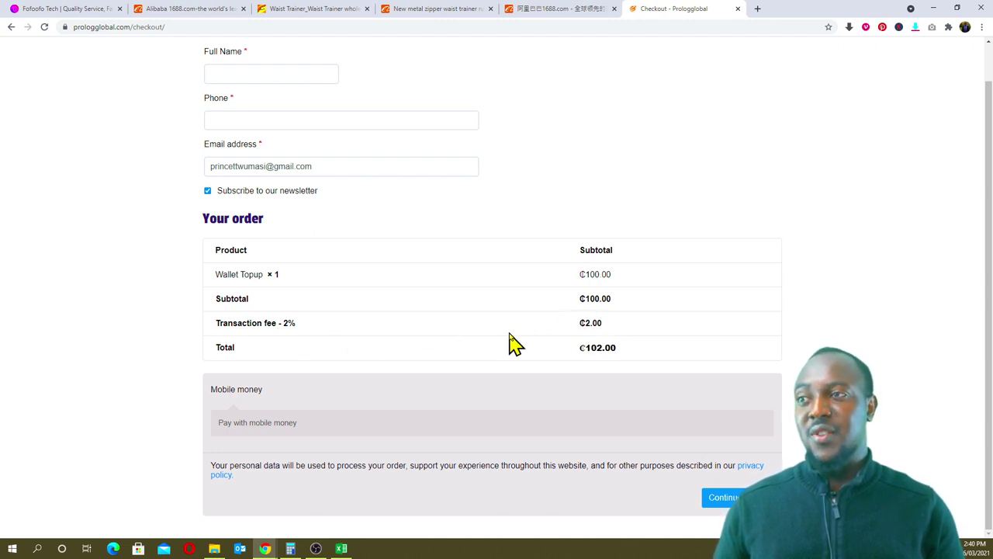
pyautogui.doubleClick(591, 275)
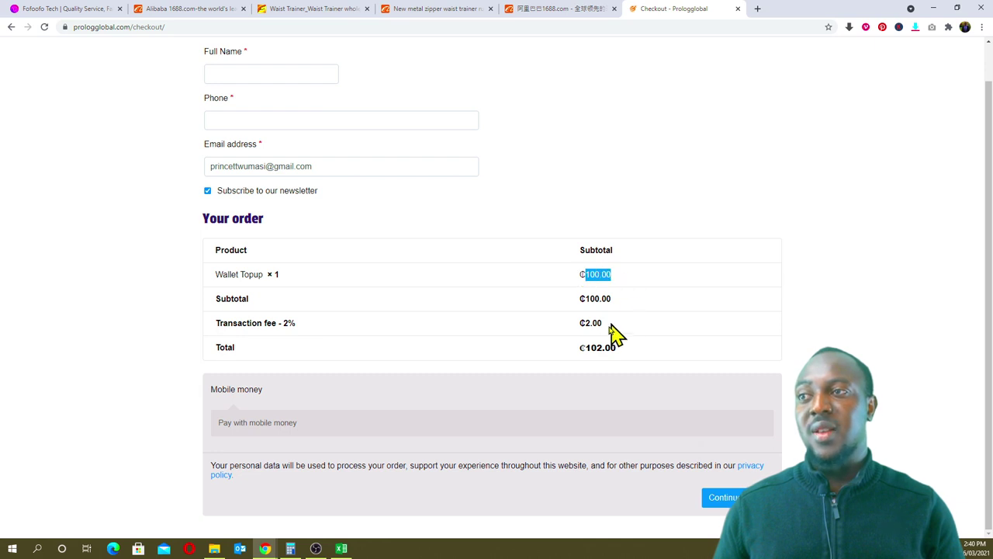
pyautogui.doubleClick(591, 347)
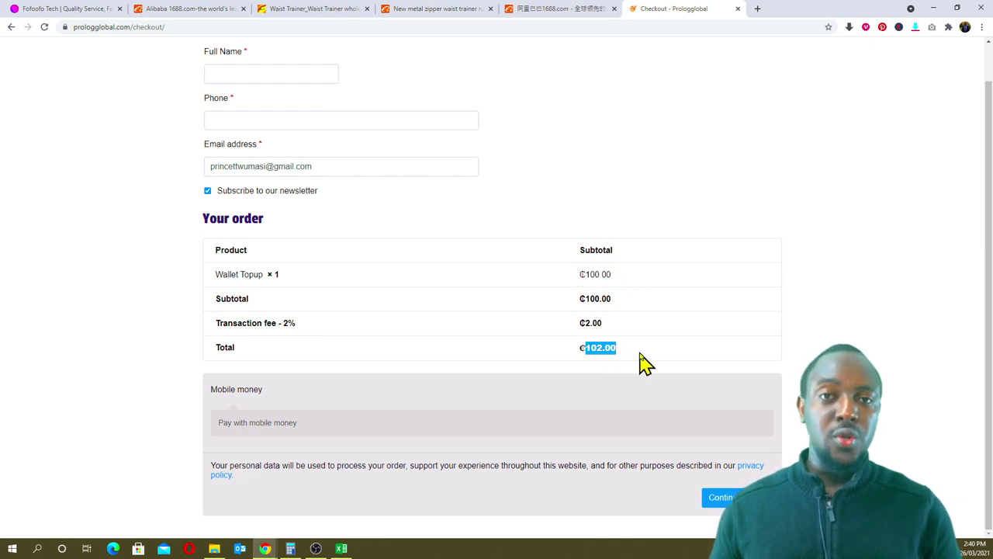
pyautogui.scroll(1, 643, 358)
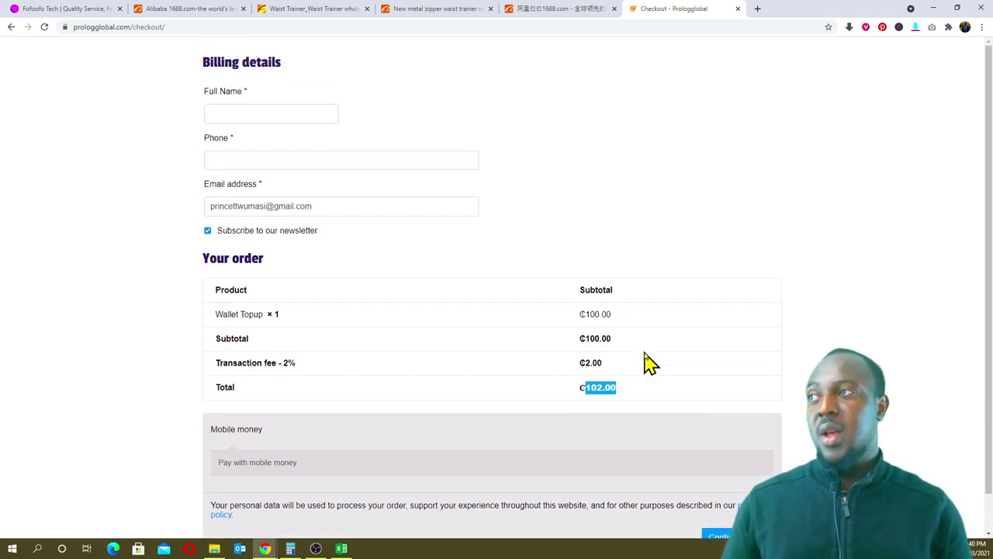
# - Review the billing name and phone fields, then go back to the deposit page
pyautogui.click(300, 114)
pyautogui.click(513, 135)
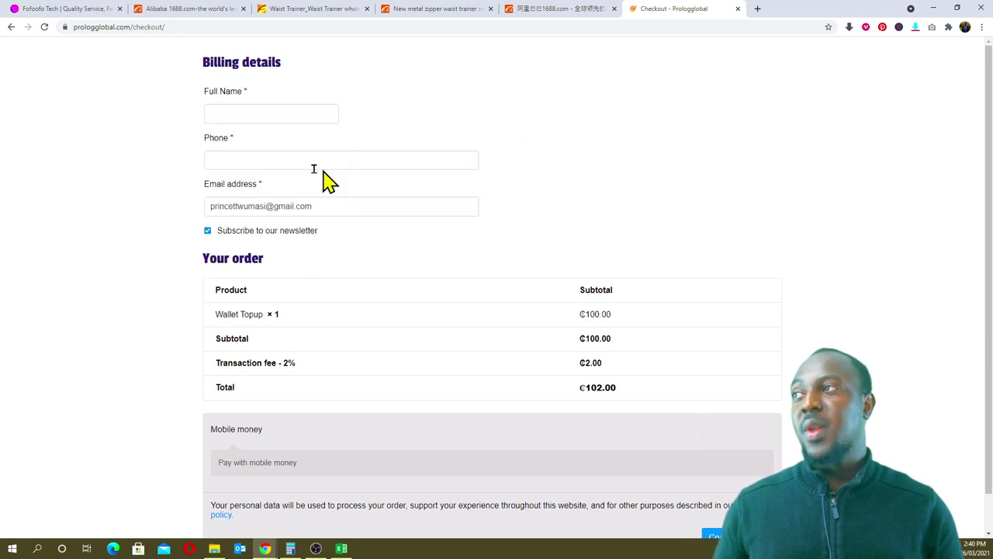
pyautogui.click(307, 158)
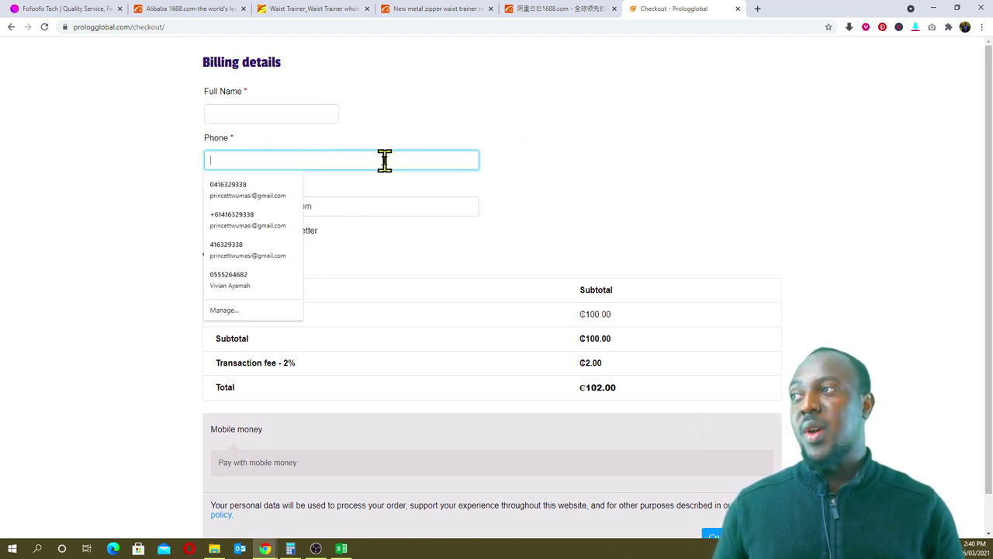
pyautogui.click(638, 189)
pyautogui.scroll(-1, 247, 358)
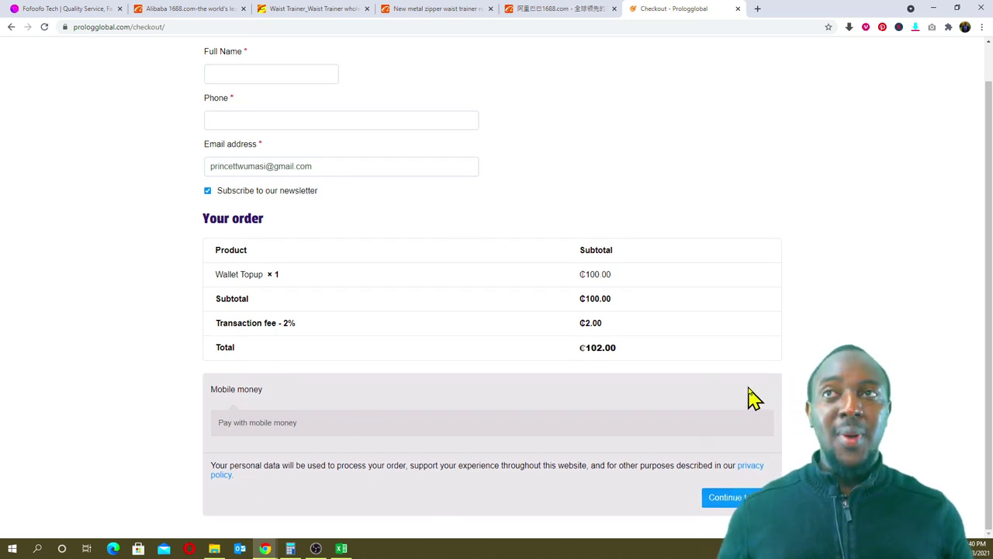
pyautogui.scroll(1, 617, 149)
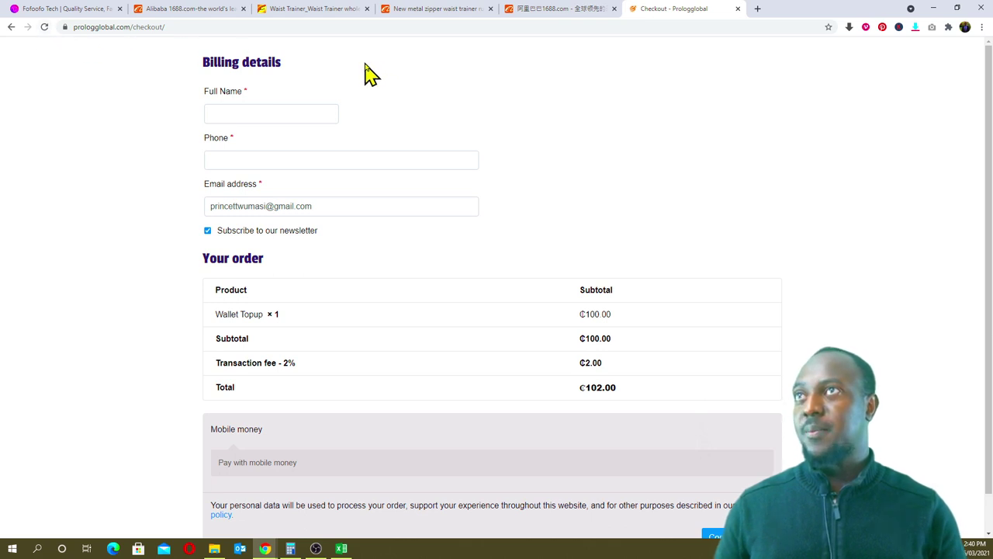
pyautogui.scroll(-1, 210, 159)
pyautogui.scroll(1, 171, 124)
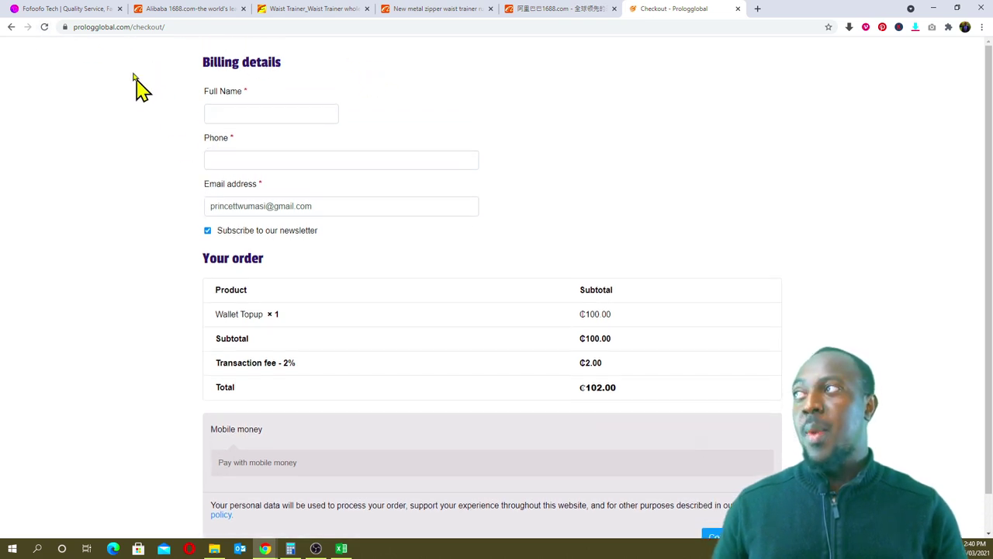
pyautogui.click(11, 27)
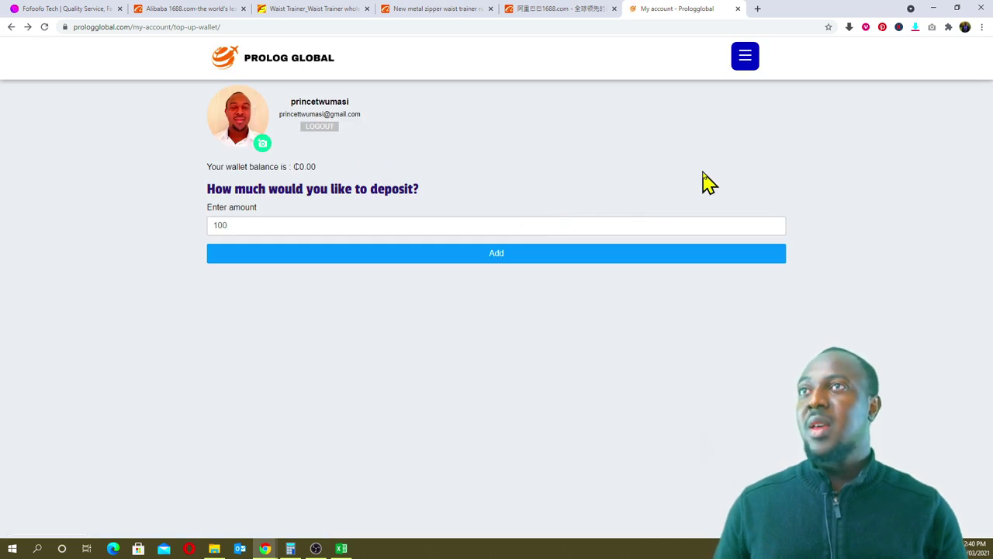
# - Start a Place Order as Only shipping order and open the unique China address page
pyautogui.click(11, 28)
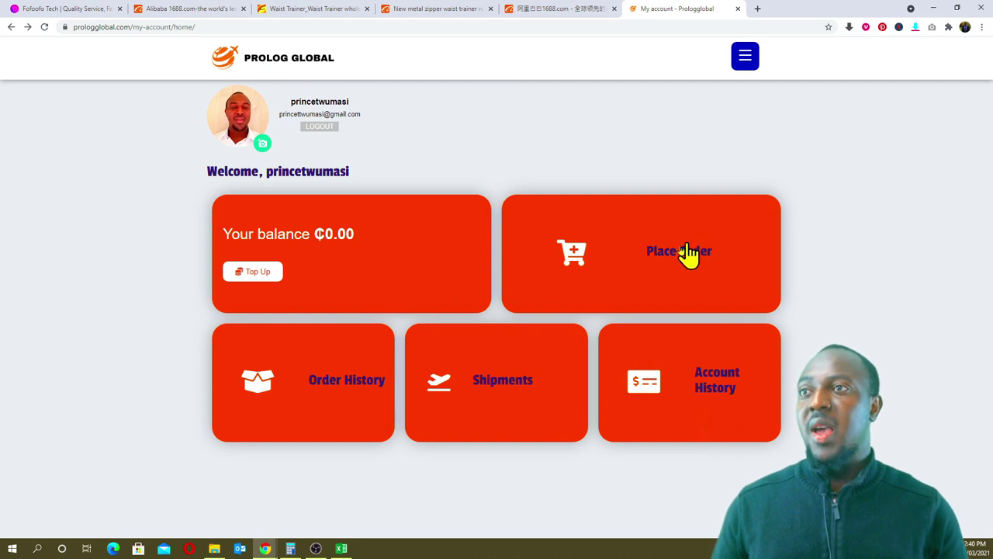
pyautogui.click(675, 284)
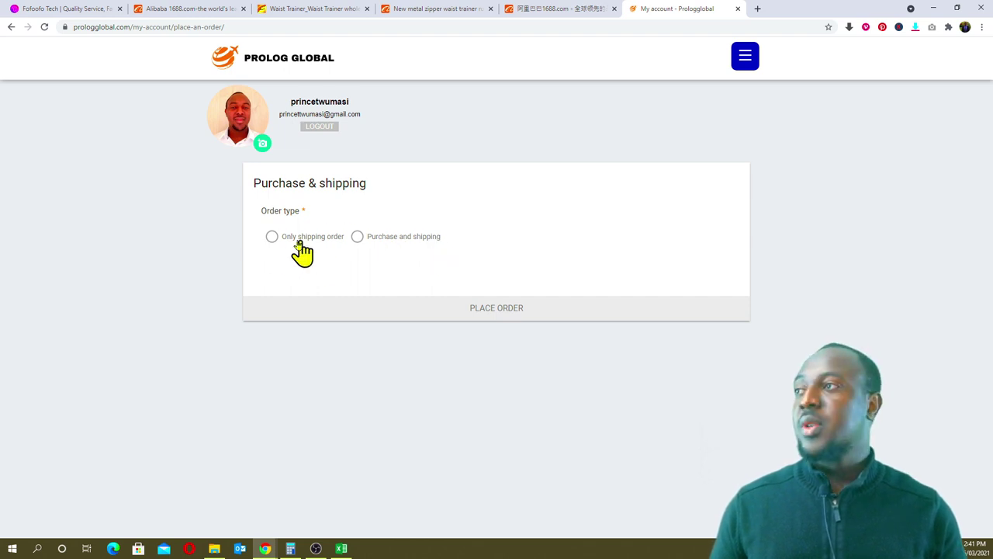
pyautogui.click(273, 238)
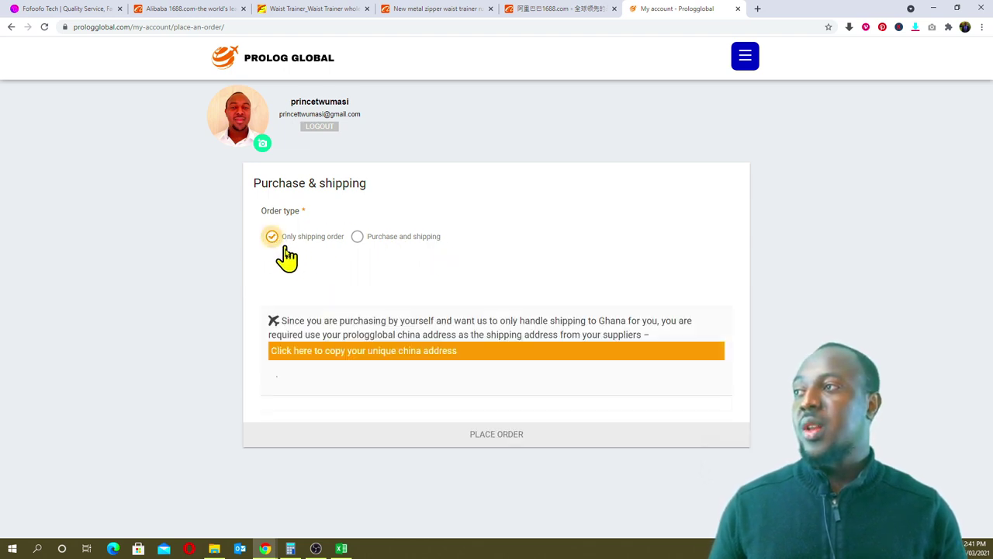
pyautogui.click(378, 358)
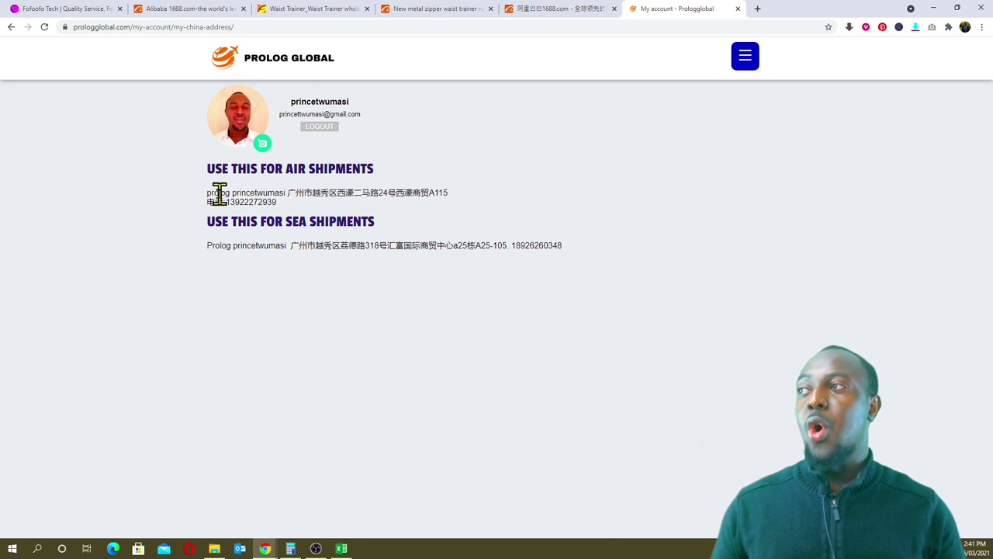
# - Copy the air-shipment address lines, then choose DASHBOARD from the site menu
pyautogui.moveTo(208, 192); pyautogui.dragTo(339, 209)
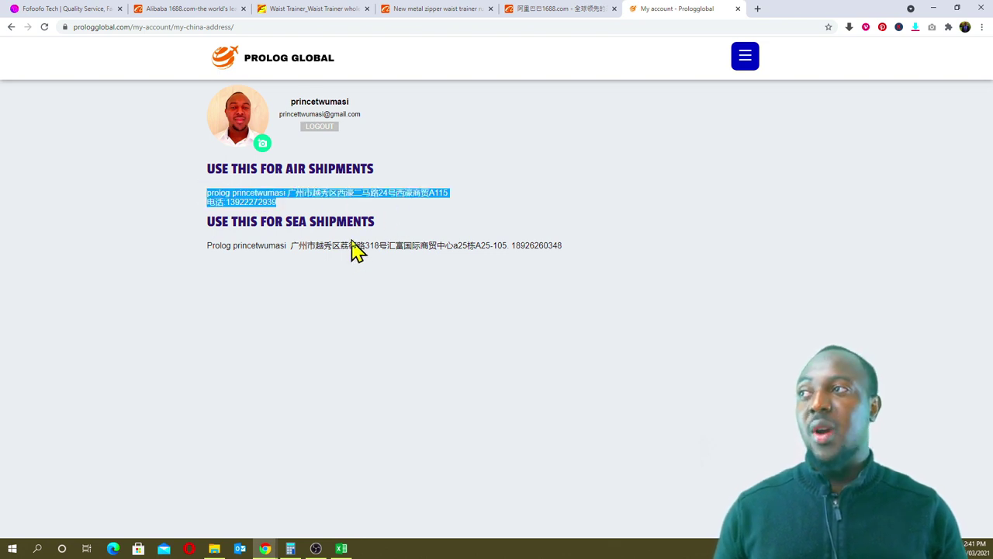
pyautogui.rightClick(256, 196)
pyautogui.click(287, 204)
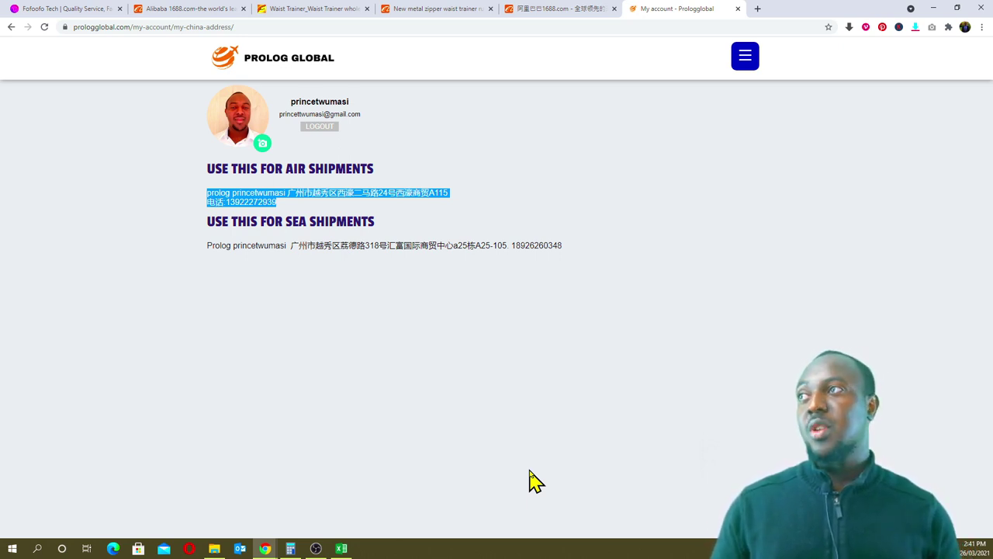
pyautogui.click(746, 64)
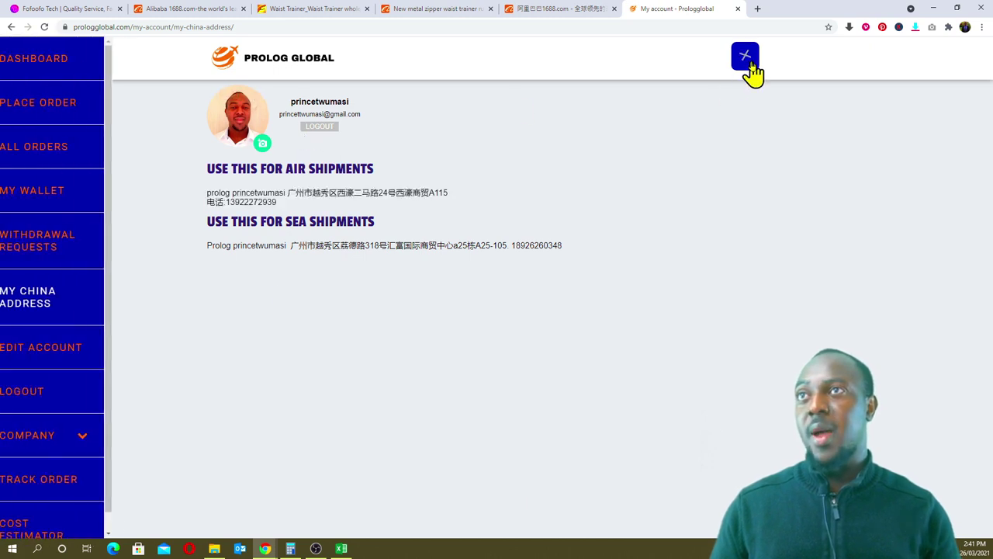
pyautogui.click(58, 63)
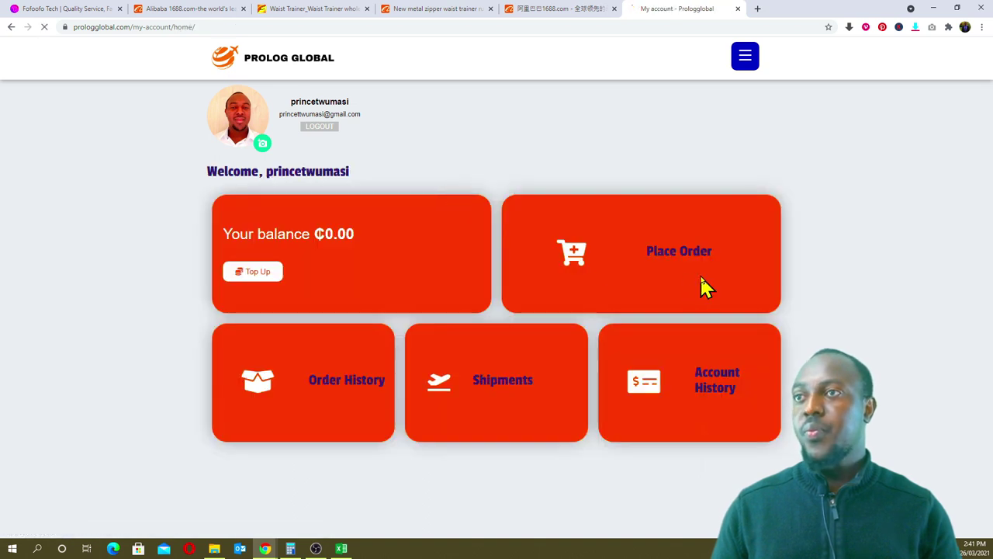
# - Set up an order: Purchase and shipping, Air shipment, no liquid/battery, Express (3-7 days)
pyautogui.click(361, 350)
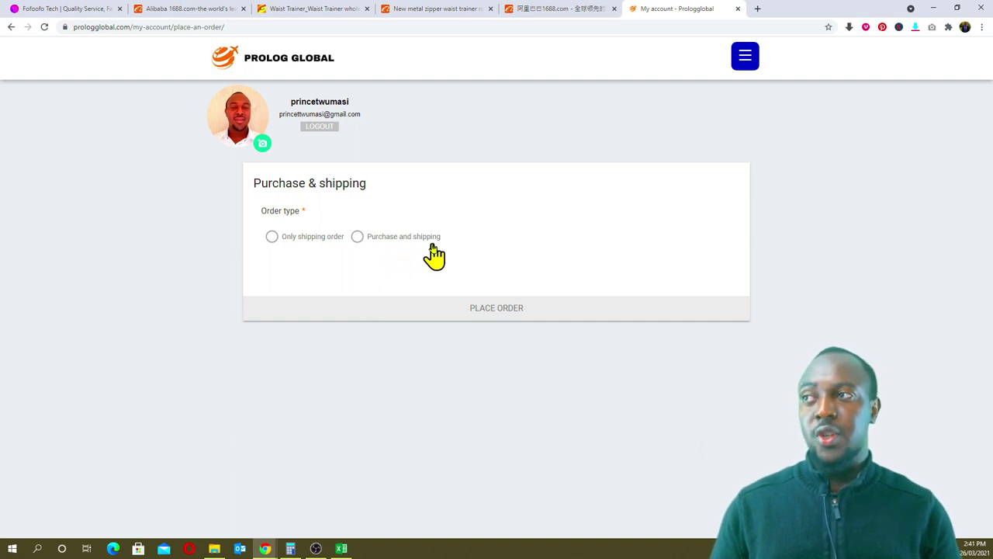
pyautogui.click(357, 237)
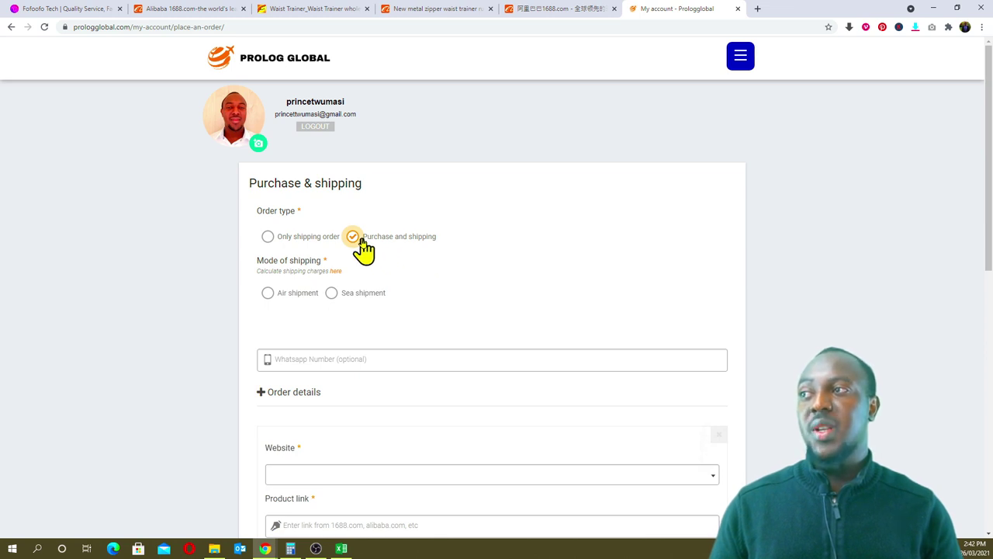
pyautogui.scroll(-1, 434, 264)
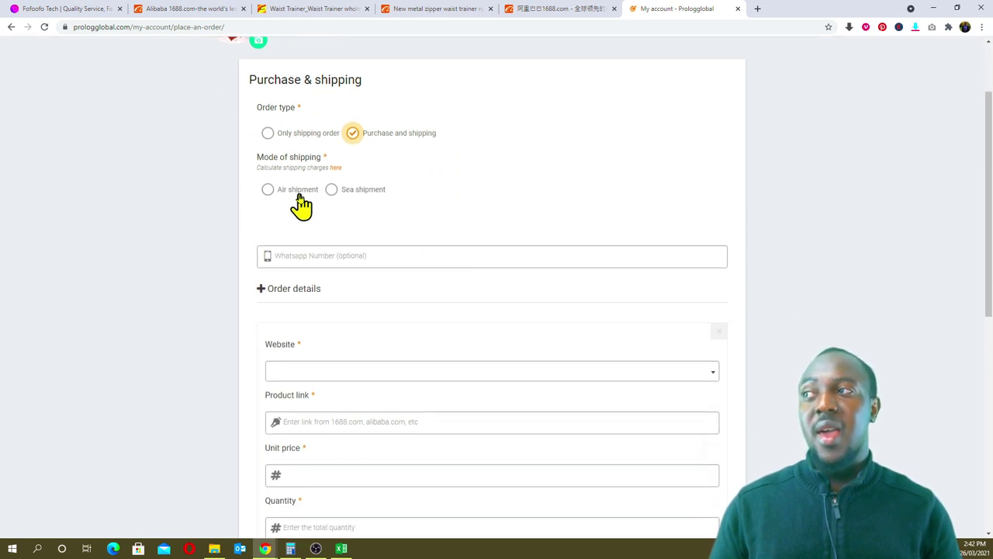
pyautogui.click(268, 191)
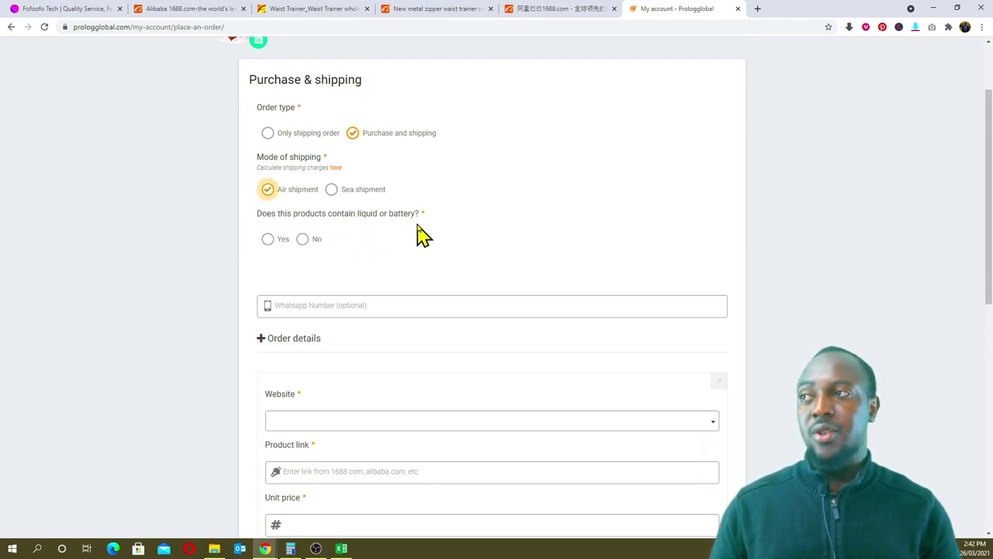
pyautogui.click(317, 247)
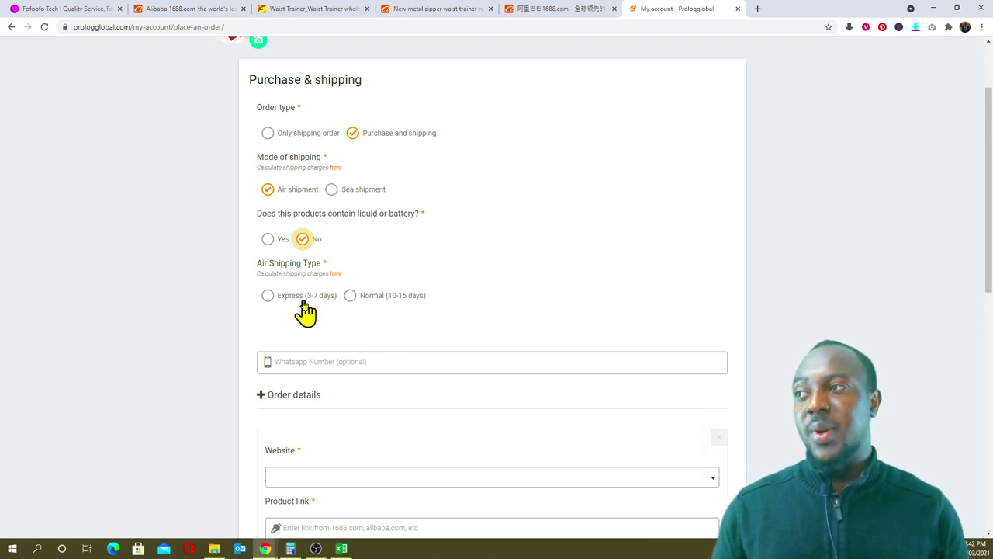
pyautogui.click(267, 296)
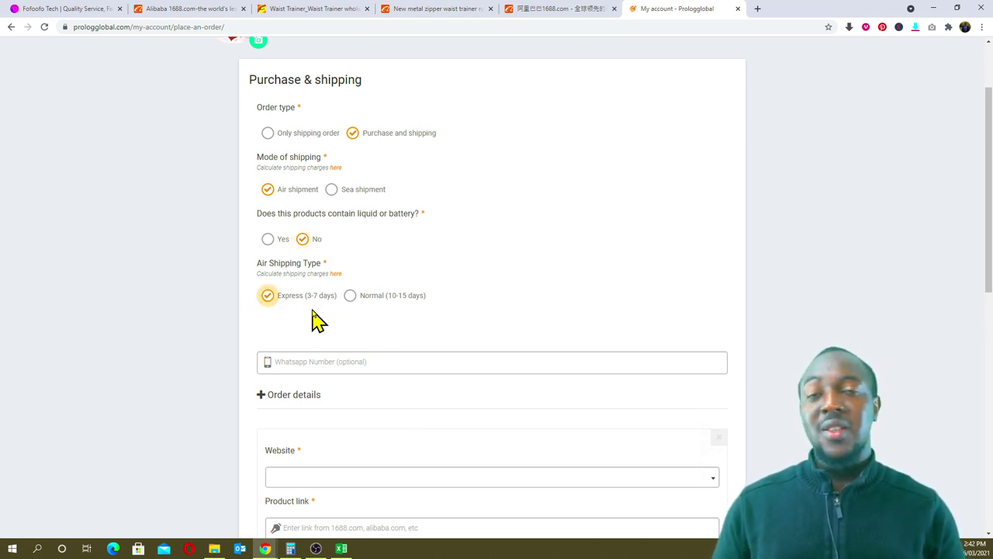
pyautogui.scroll(-2, 388, 326)
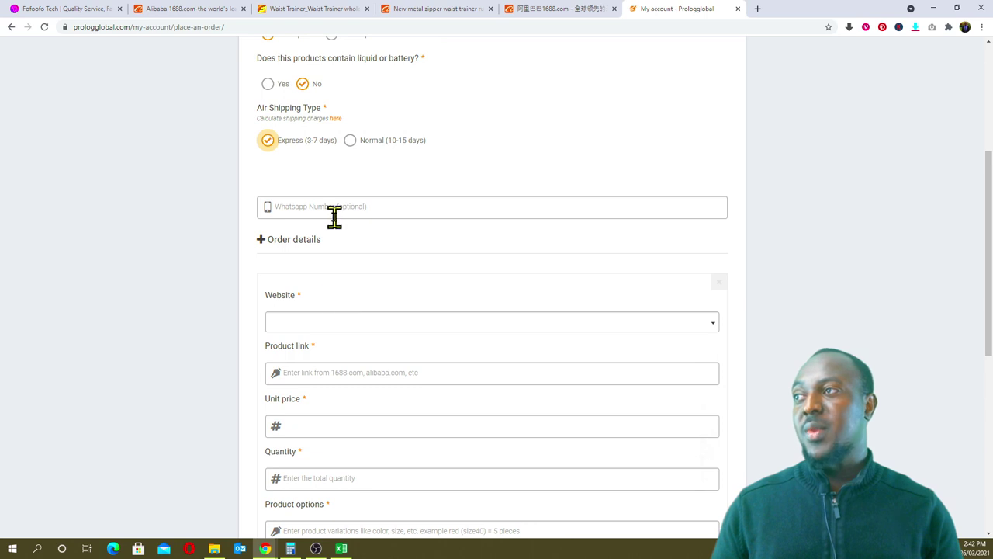
# - Copy the full Ghana contact number from the Fofoofo Tech page for the WhatsApp Number field
pyautogui.click(341, 205)
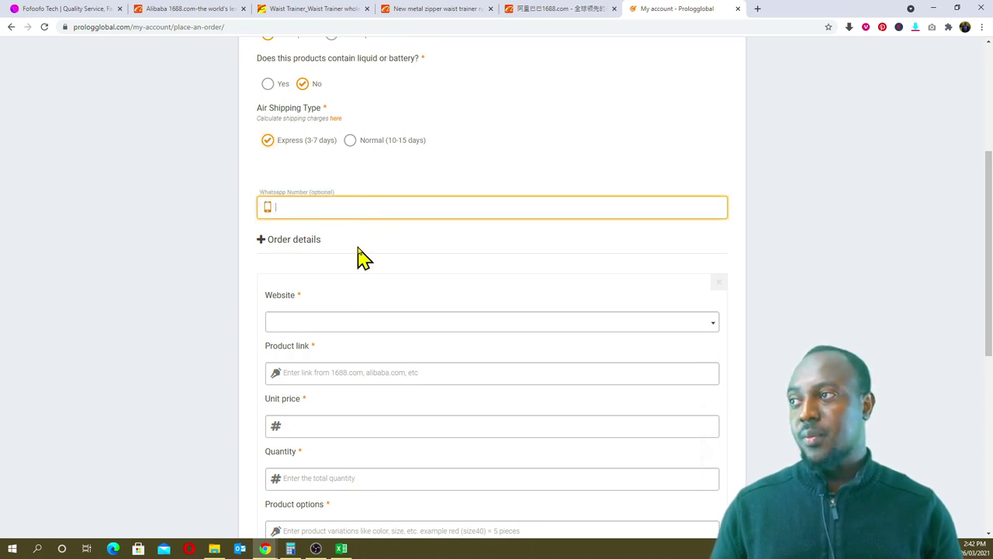
pyautogui.scroll(-1, 361, 259)
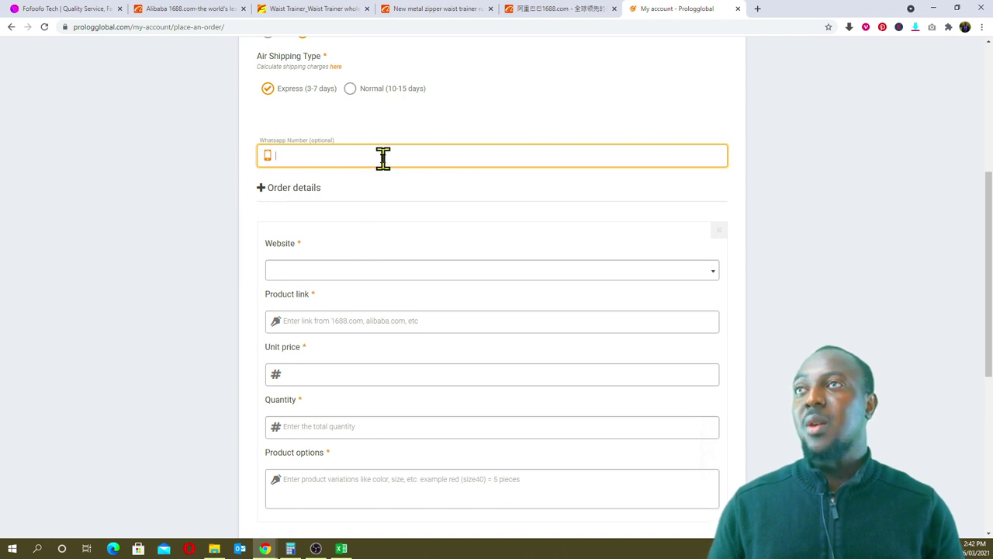
pyautogui.click(77, 10)
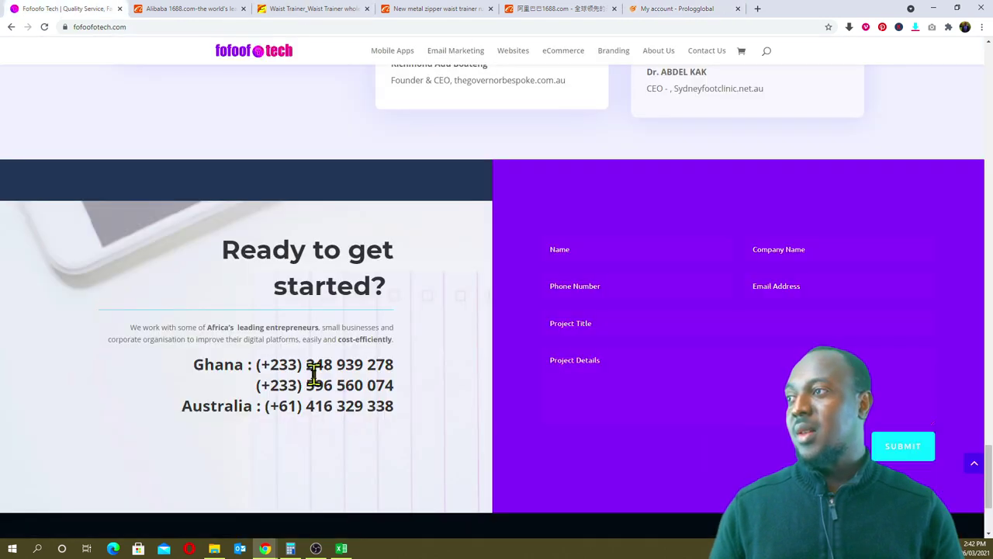
pyautogui.moveTo(393, 370); pyautogui.dragTo(394, 370)
pyautogui.rightClick(273, 362)
pyautogui.click(257, 363)
pyautogui.rightClick(391, 371)
pyautogui.click(411, 372)
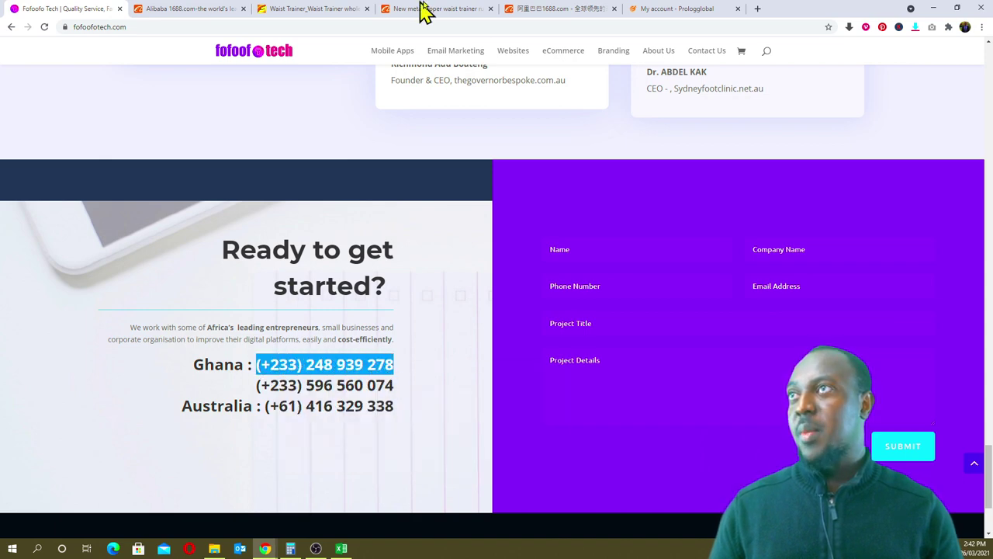
# - Paste the number into the WhatsApp Number field and replace its +233 prefix with 0
pyautogui.click(644, 9)
pyautogui.rightClick(333, 155)
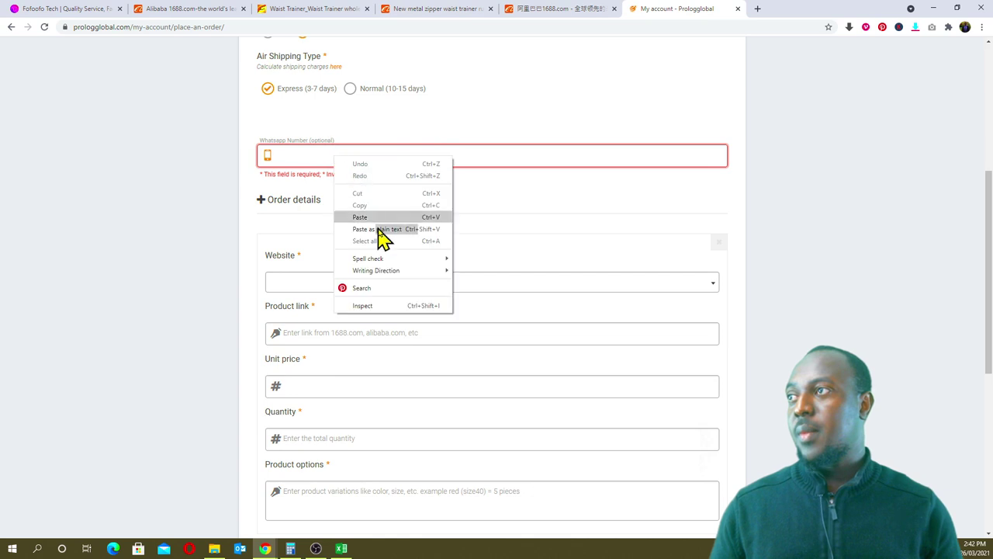
pyautogui.click(379, 216)
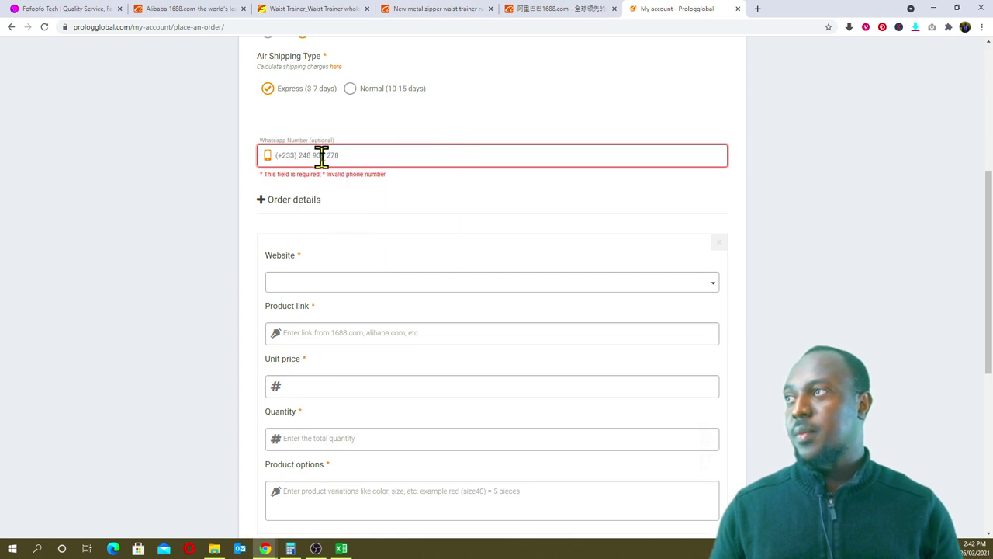
pyautogui.moveTo(293, 155); pyautogui.dragTo(274, 155)
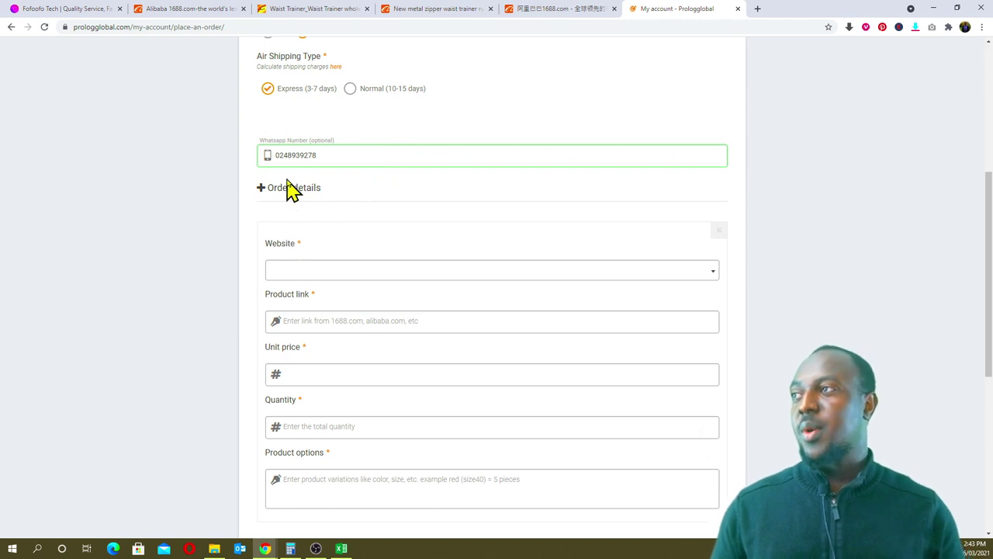
# - Set the order's Website dropdown to 1688.com
pyautogui.scroll(-2, 284, 217)
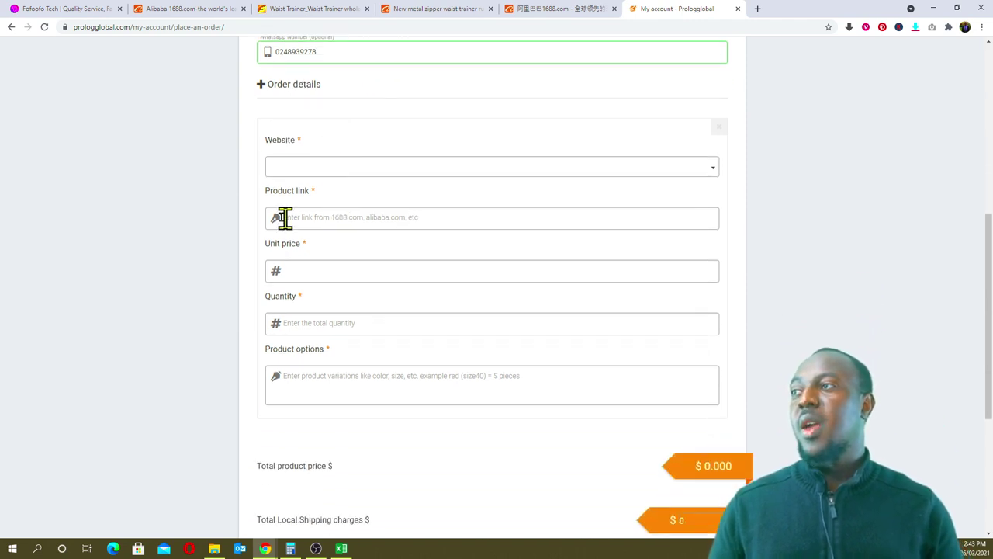
pyautogui.click(375, 172)
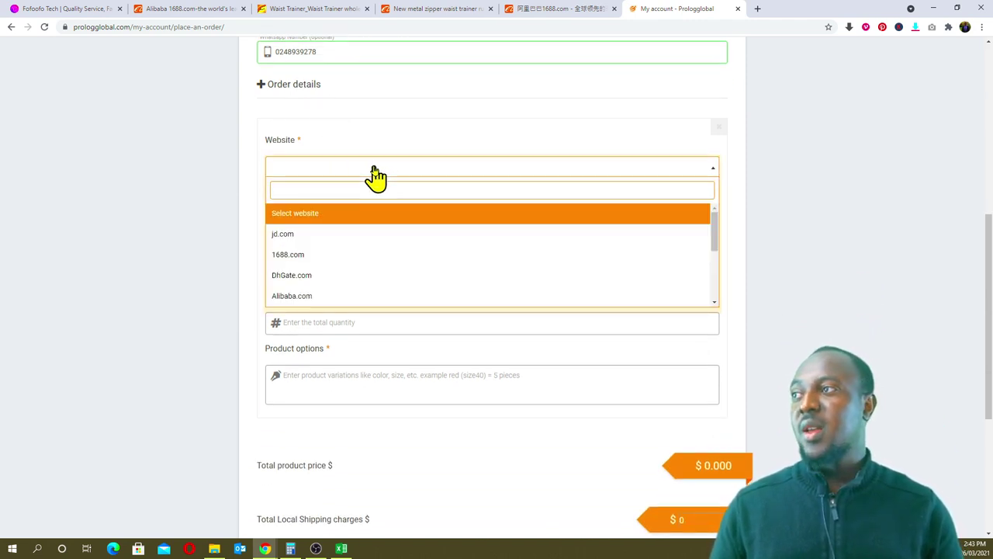
pyautogui.scroll(-3, 346, 244)
pyautogui.scroll(-1, 346, 256)
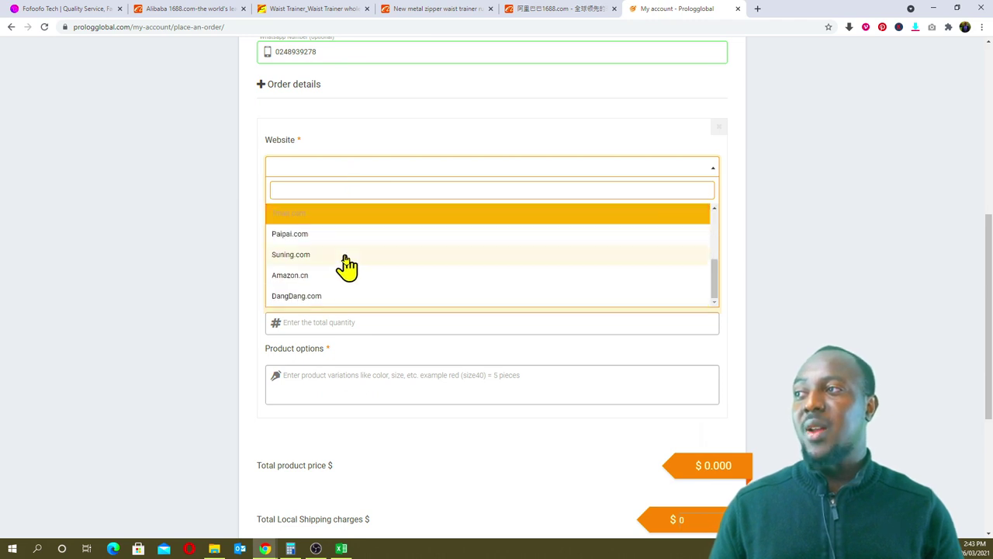
pyautogui.scroll(3, 340, 295)
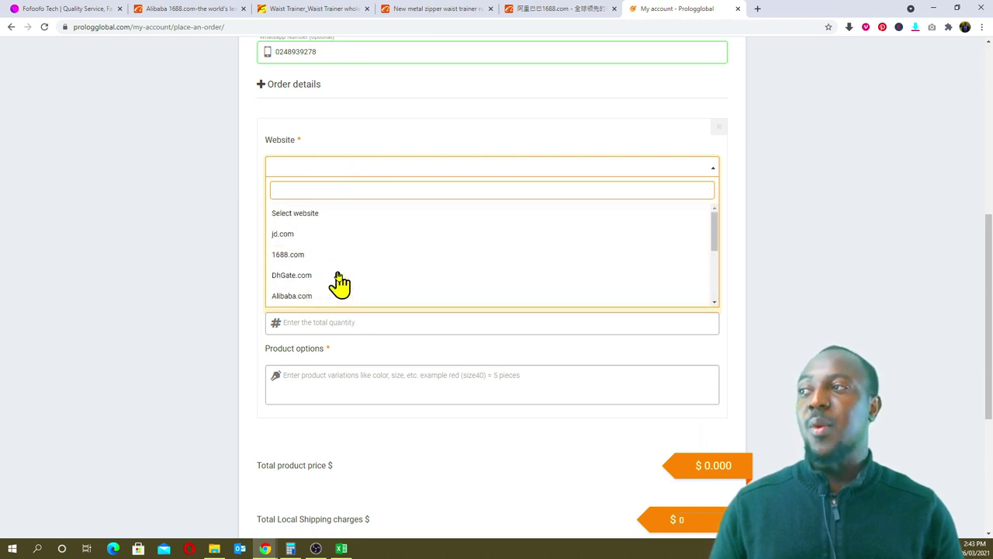
pyautogui.click(294, 265)
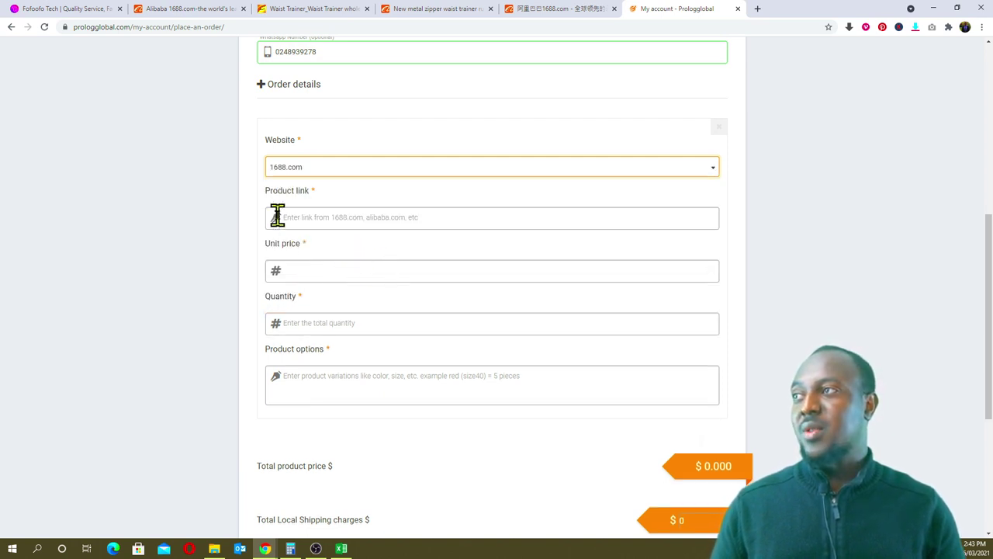
# - Copy the waist trainer's 1688 URL from cell B4 of the costing workbook
pyautogui.click(341, 548)
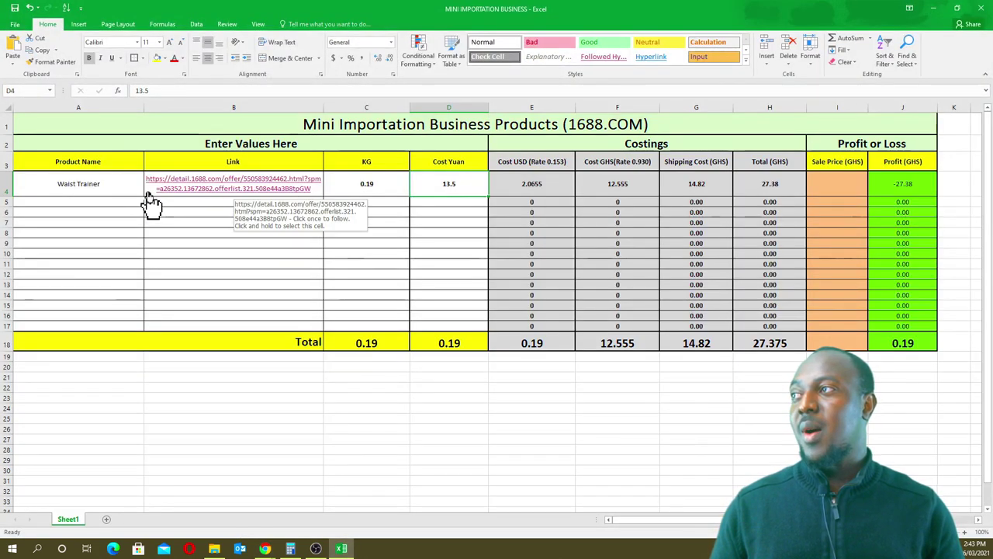
pyautogui.click(147, 190)
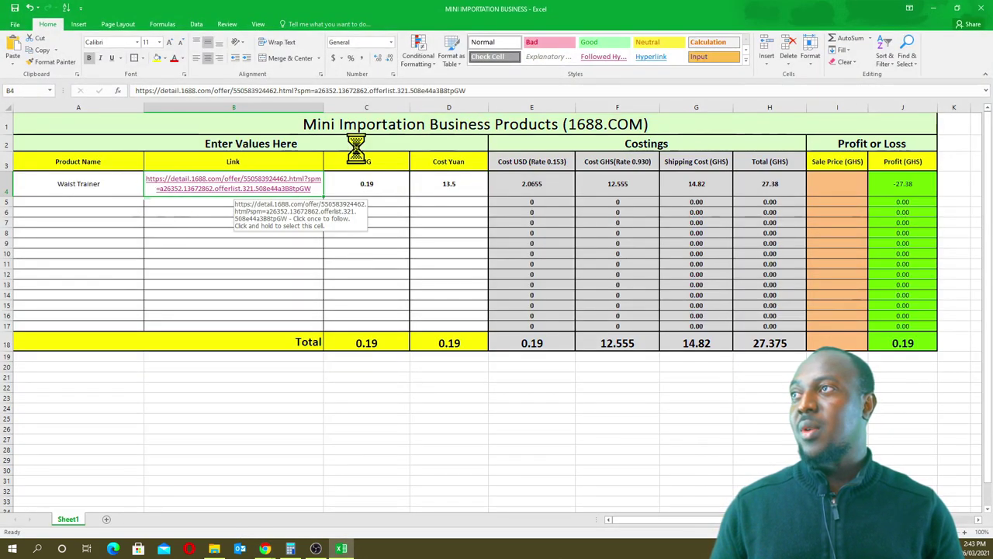
pyautogui.click(487, 90)
pyautogui.tripleClick(487, 91)
pyautogui.hotkey('ctrl', 'c')
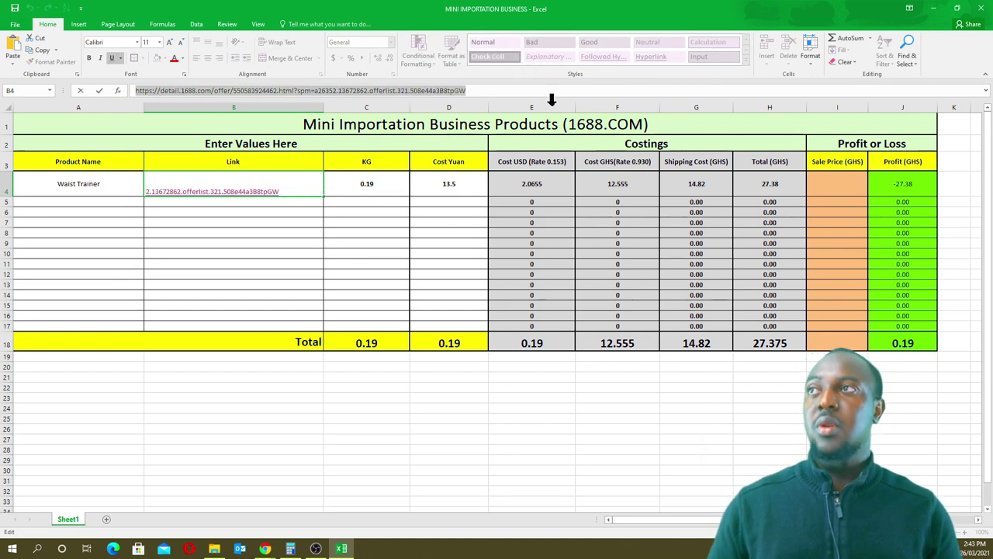
# - Paste the 1688 offer URL into the order's Product link field
pyautogui.click(933, 9)
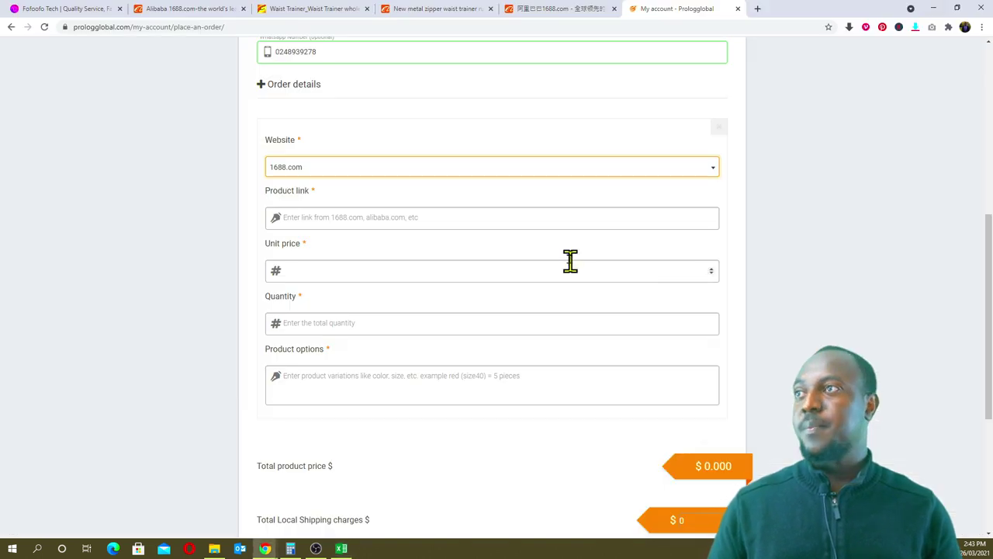
pyautogui.click(353, 217)
pyautogui.hotkey('ctrl', 'v')
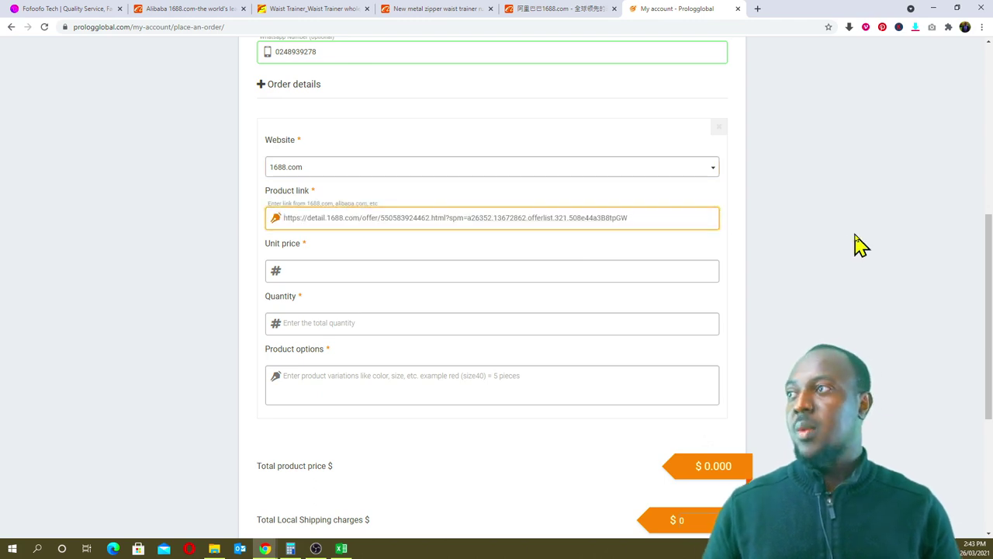
pyautogui.click(854, 245)
pyautogui.click(316, 271)
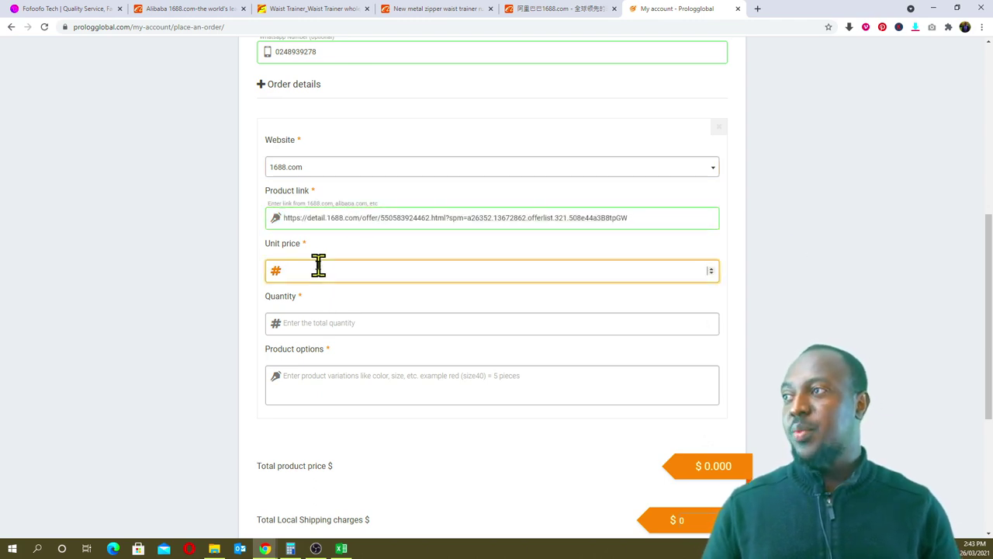
# - Enter unit price 13.5 and quantity 1, giving a $2.066 product price
pyautogui.click(341, 549)
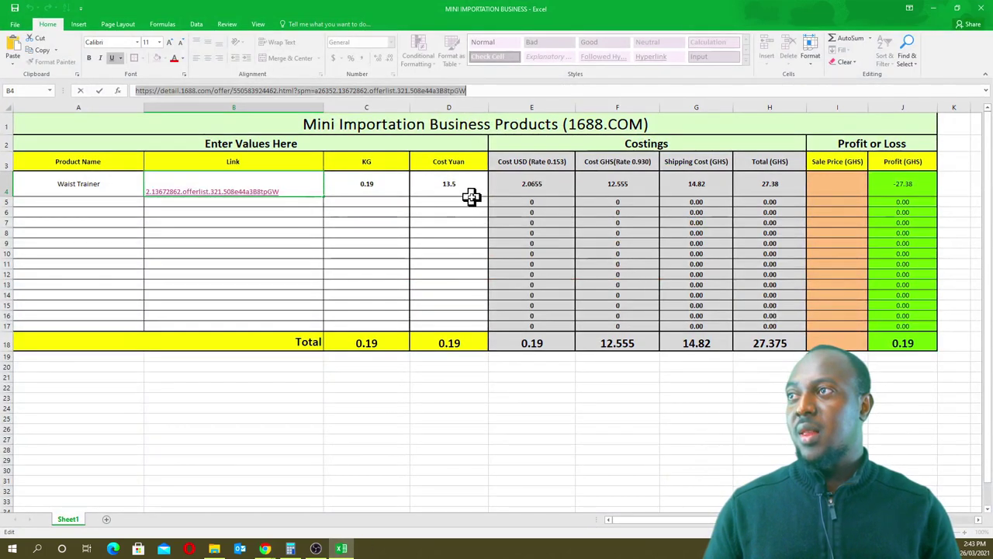
pyautogui.click(934, 8)
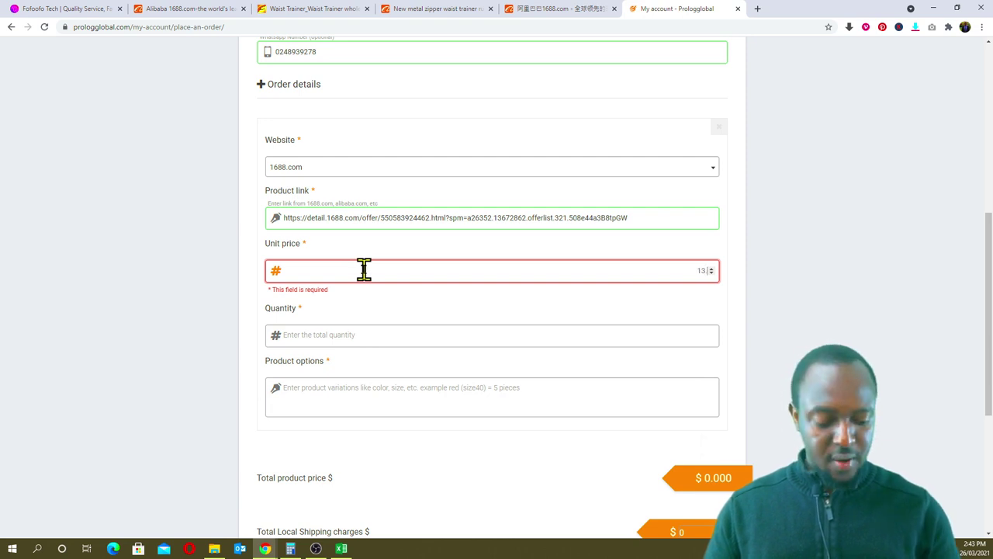
pyautogui.click(781, 290)
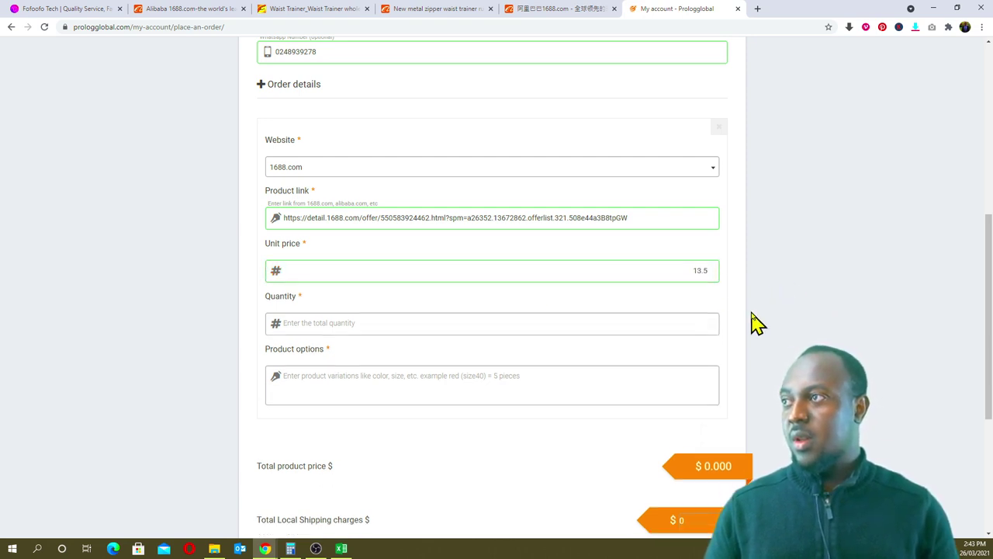
pyautogui.click(336, 315)
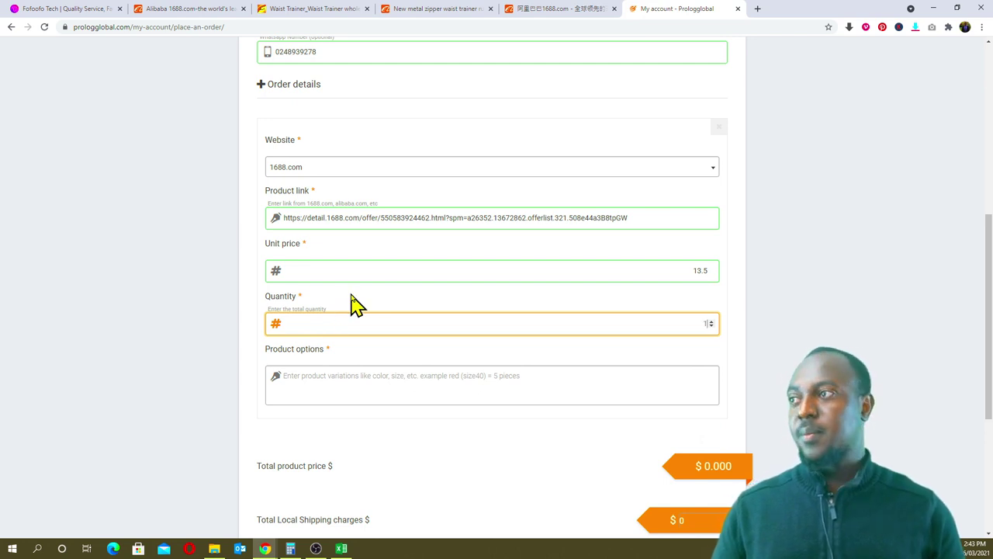
pyautogui.click(791, 340)
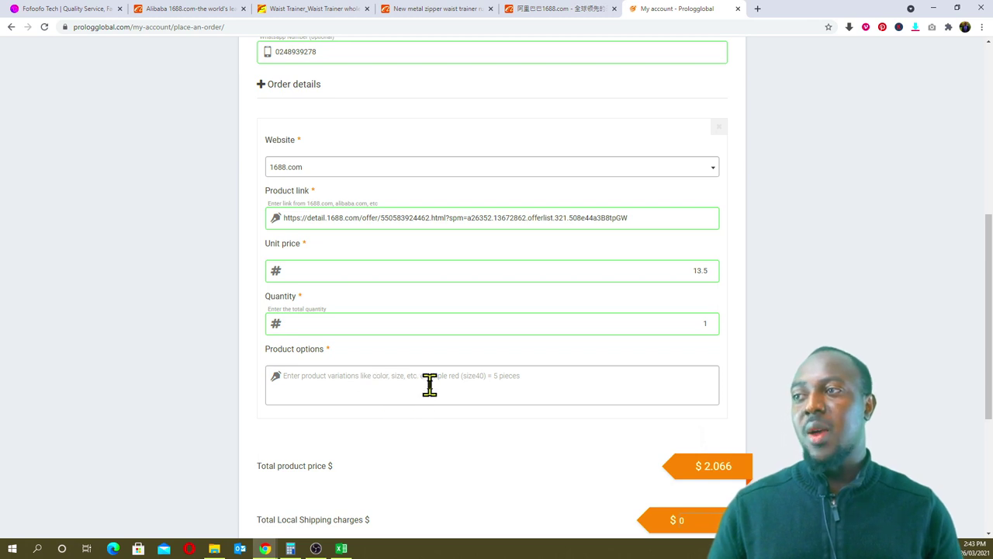
pyautogui.scroll(-2, 433, 379)
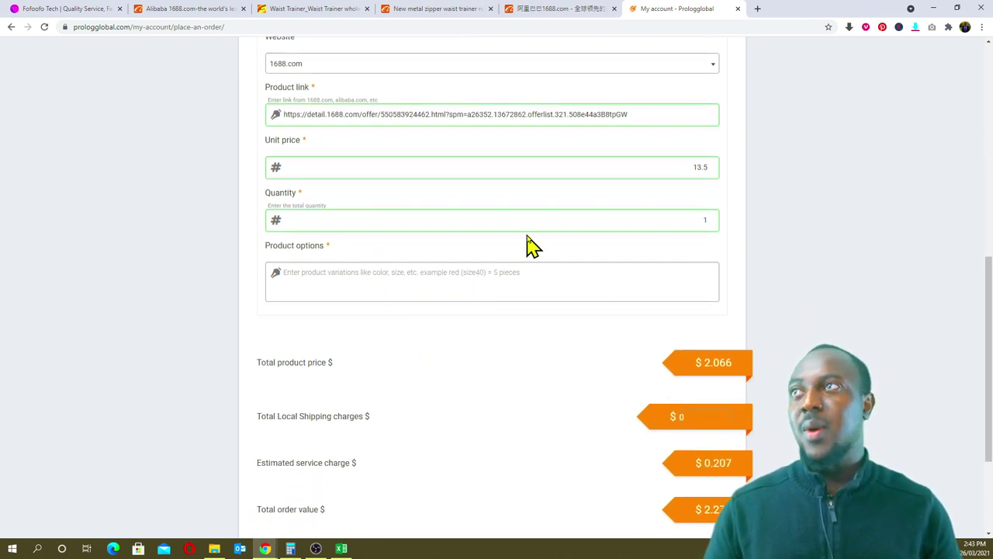
pyautogui.click(550, 9)
# - Check the 1688 waist trainer's ¥13.50 size prices, then view the $2.273 order total
pyautogui.click(392, 12)
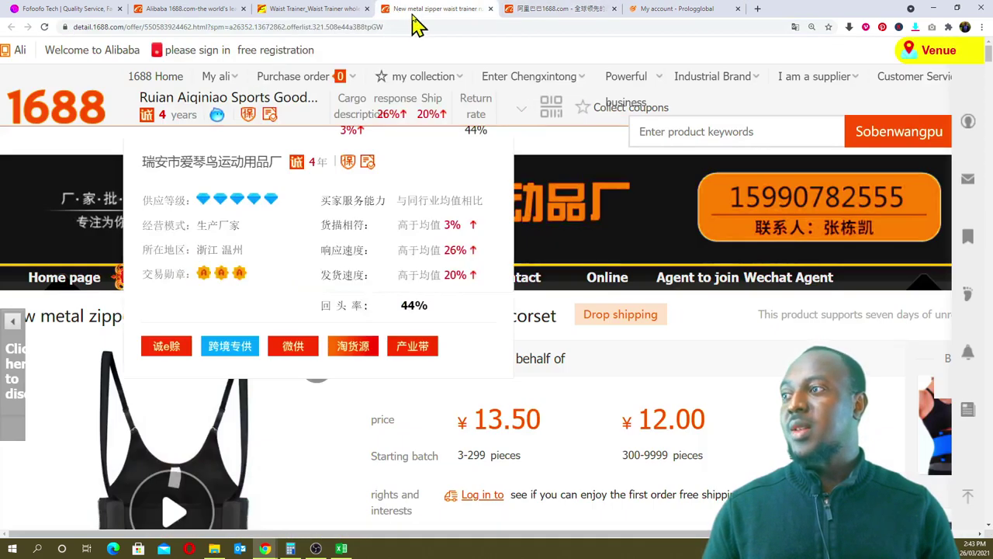
pyautogui.scroll(-5, 635, 496)
pyautogui.scroll(-2, 635, 500)
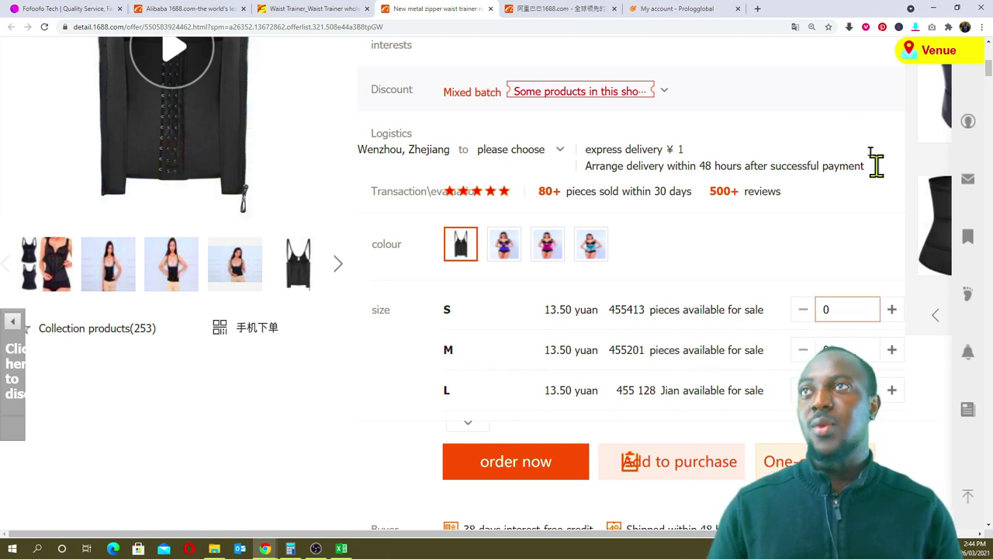
pyautogui.click(659, 11)
pyautogui.scroll(-1, 443, 330)
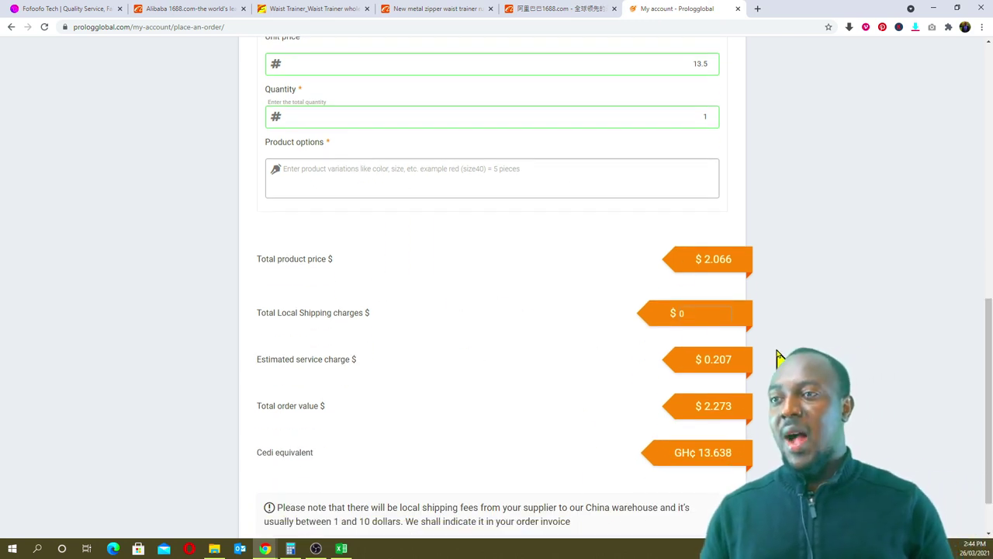
pyautogui.scroll(-1, 780, 356)
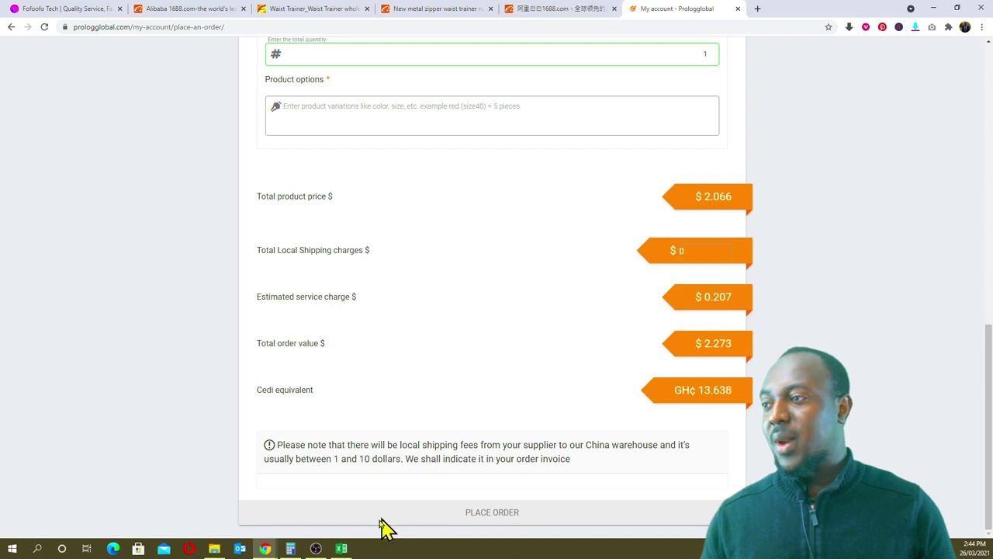
pyautogui.click(342, 549)
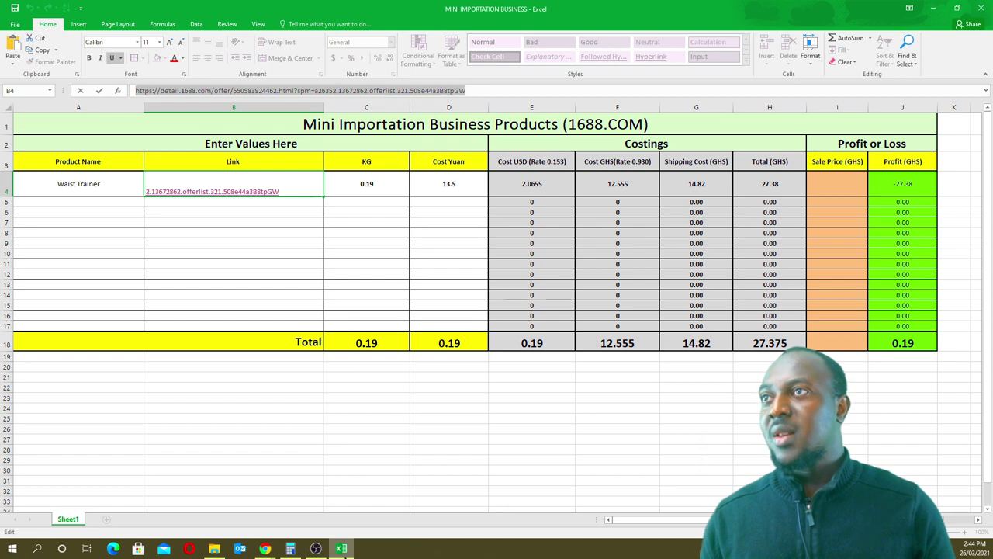
pyautogui.click(265, 548)
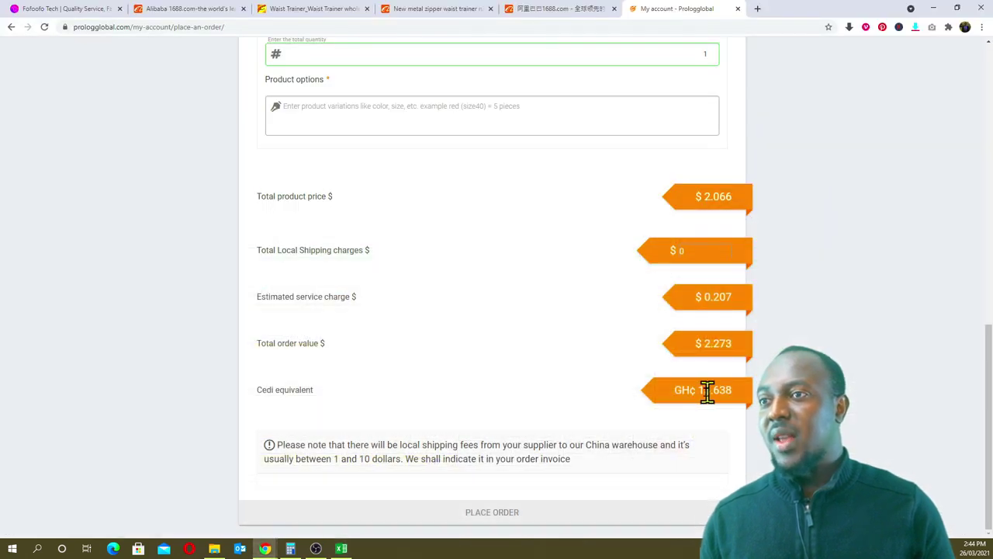
pyautogui.click(342, 549)
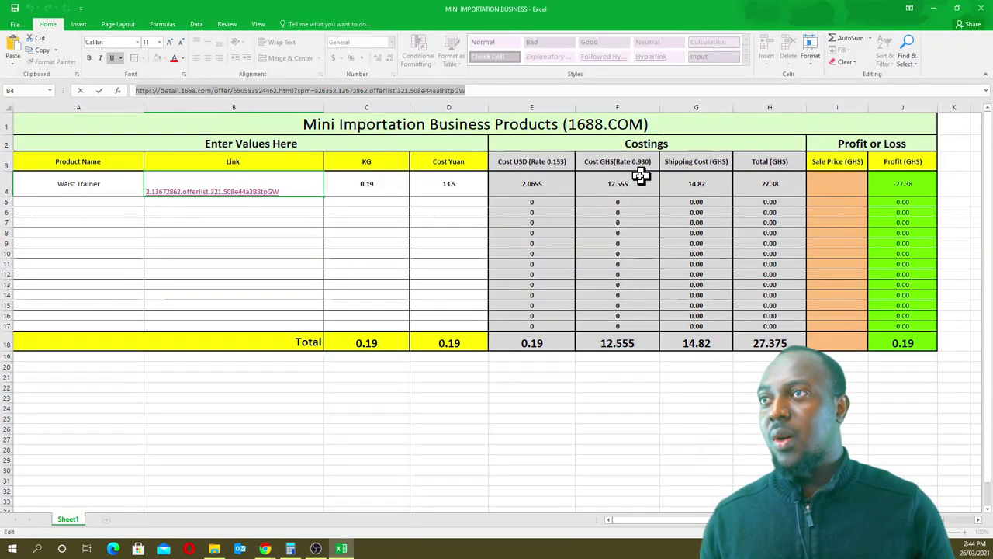
pyautogui.click(933, 8)
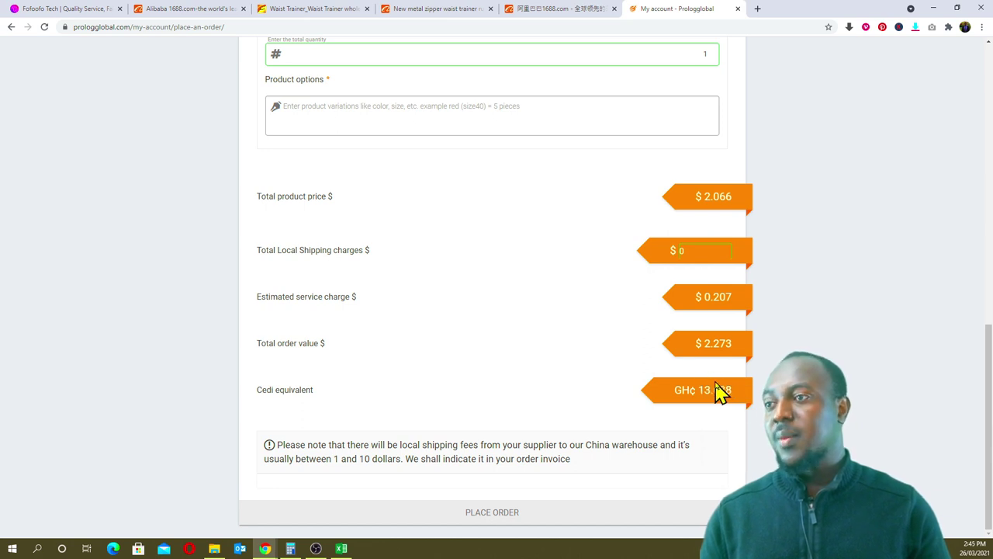
pyautogui.scroll(1, 721, 393)
pyautogui.scroll(-1, 721, 388)
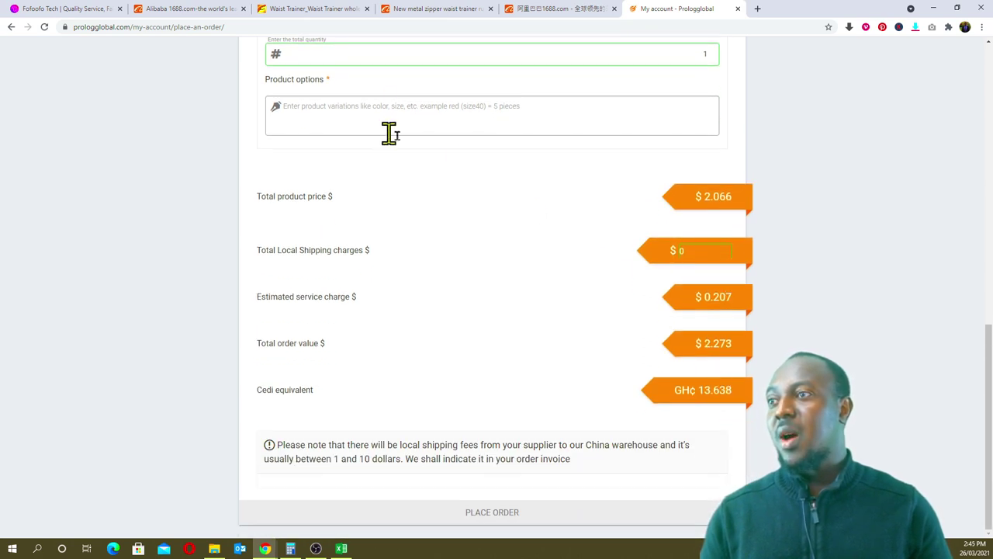
pyautogui.click(508, 518)
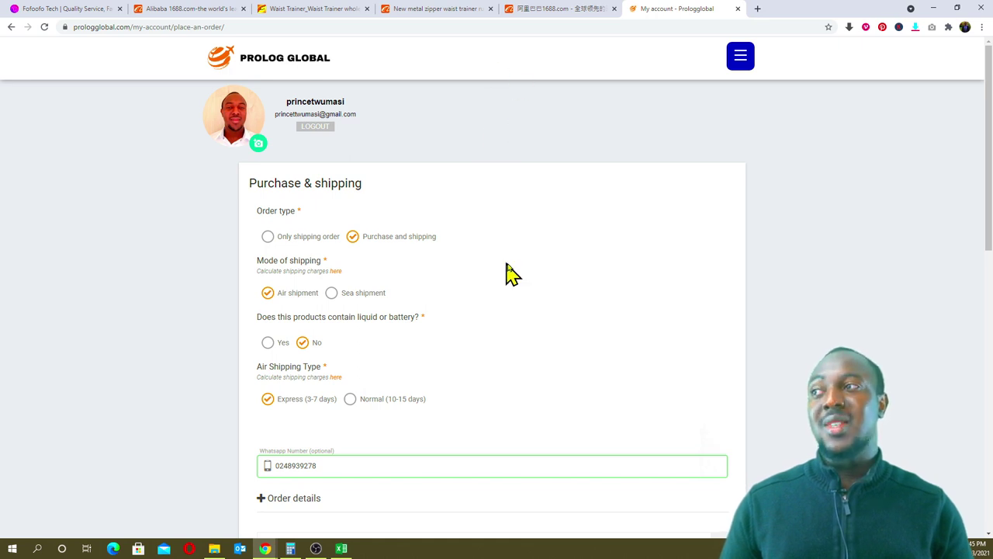
pyautogui.click(342, 548)
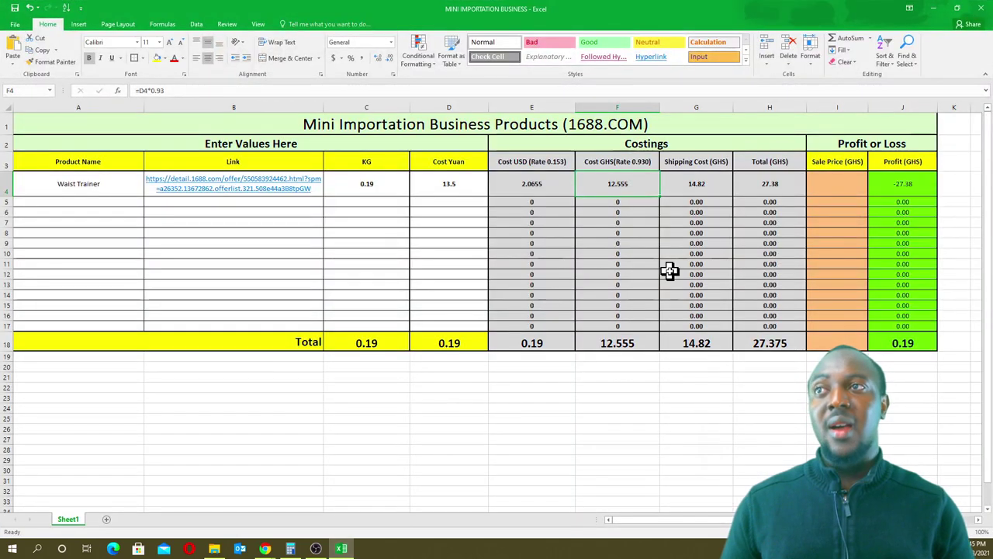
pyautogui.click(710, 181)
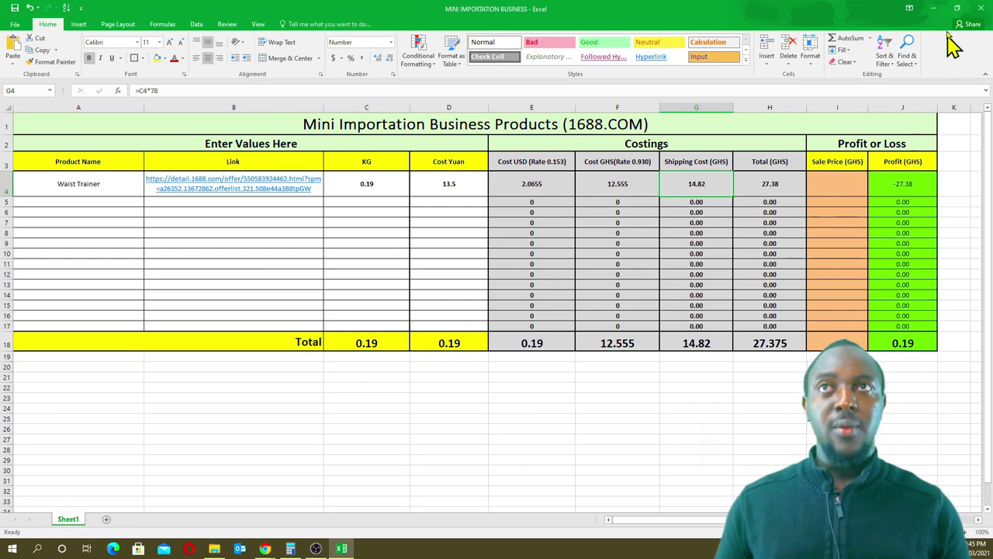
pyautogui.click(934, 9)
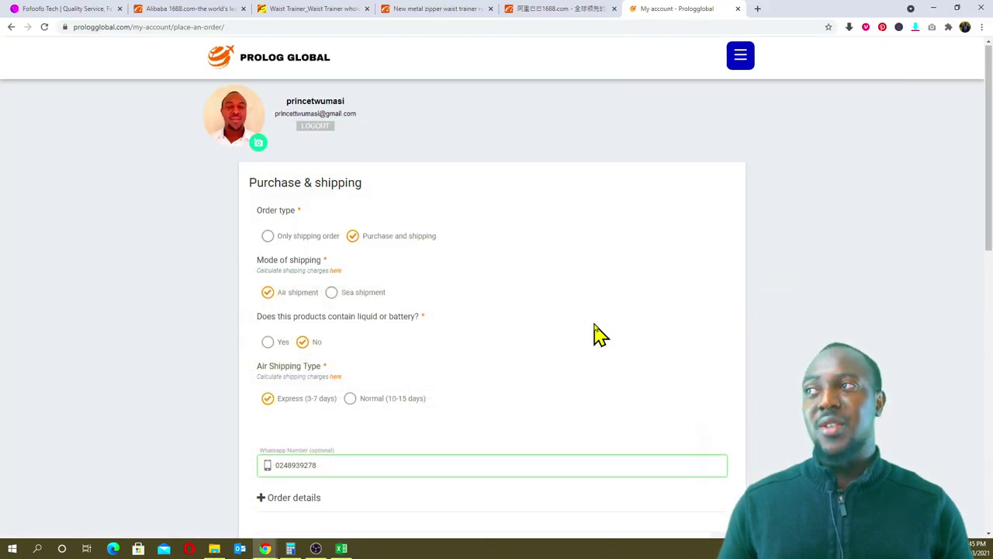
pyautogui.scroll(-8, 595, 333)
pyautogui.scroll(-1, 599, 334)
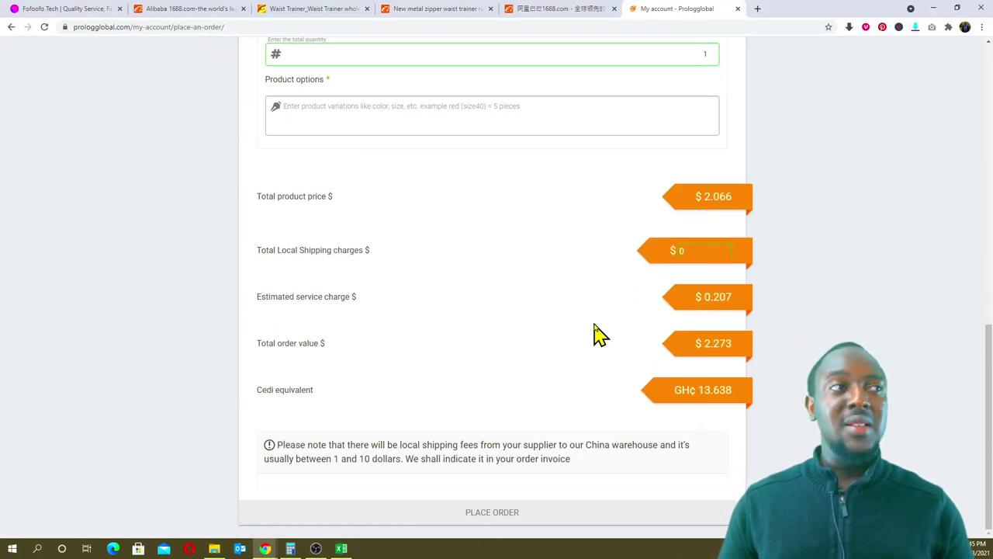
pyautogui.scroll(10, 596, 327)
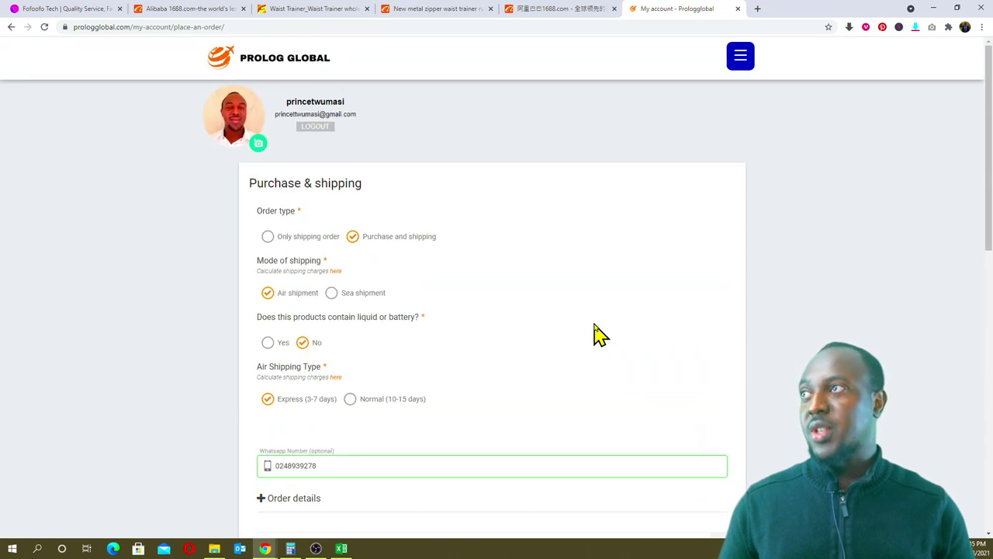
# - Review the Cost Estimator's GH₵6.000/dollar and GH₵0.930/yuan rates and calculator types, then return home
pyautogui.click(741, 62)
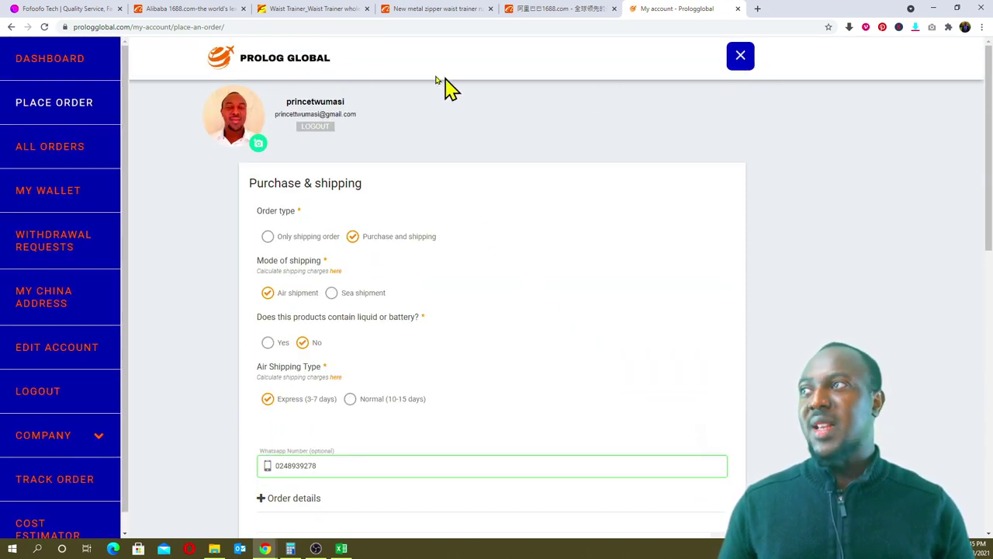
pyautogui.click(314, 60)
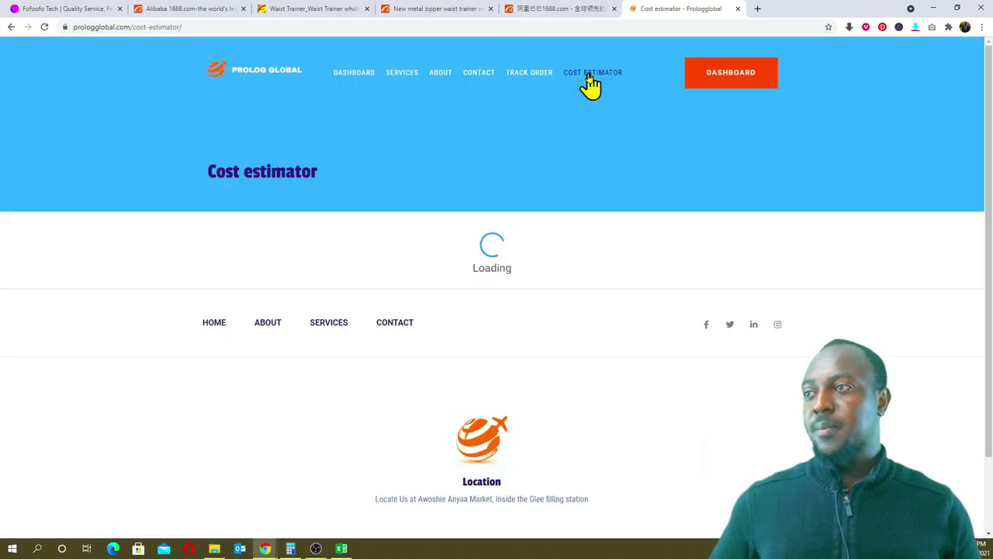
pyautogui.scroll(-3, 588, 138)
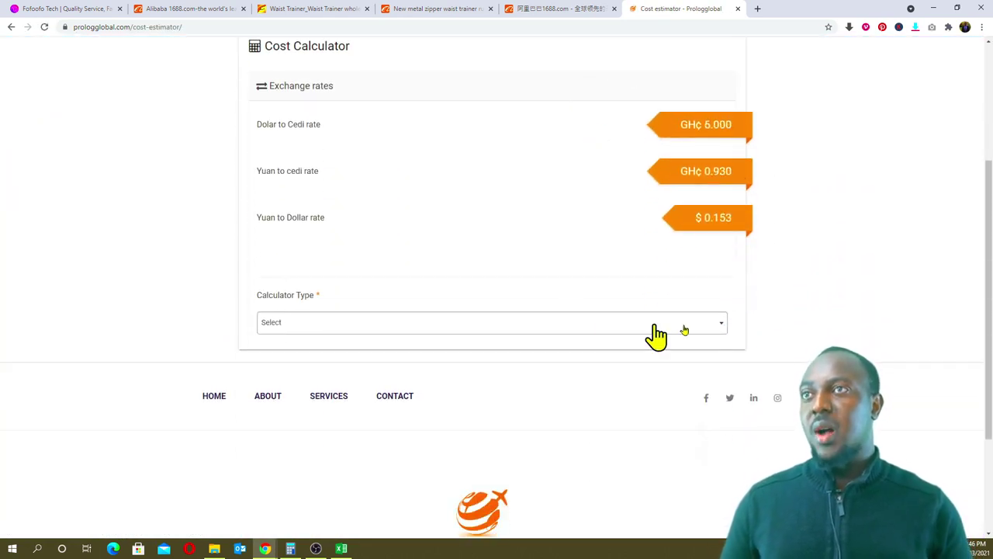
pyautogui.scroll(1, 582, 155)
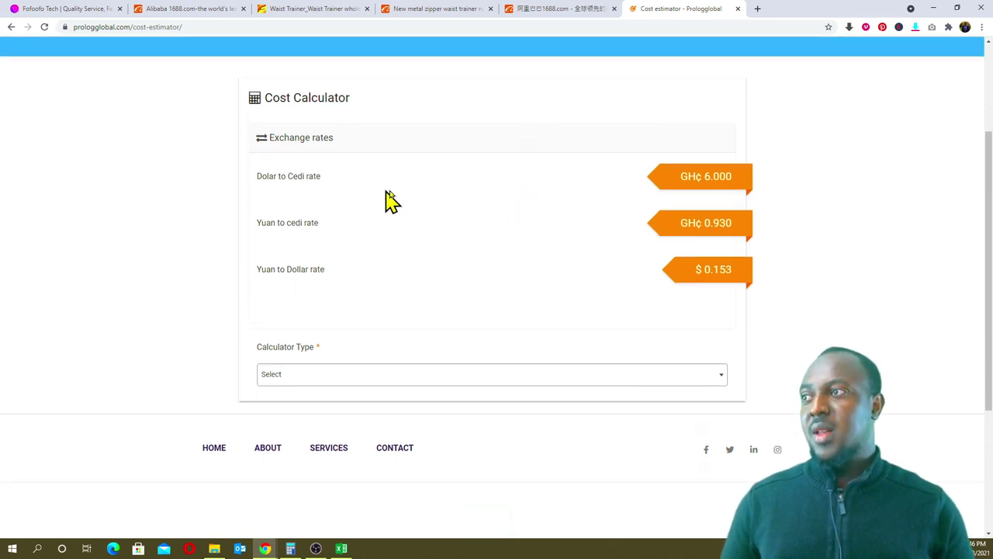
pyautogui.click(400, 380)
pyautogui.scroll(-1, 386, 406)
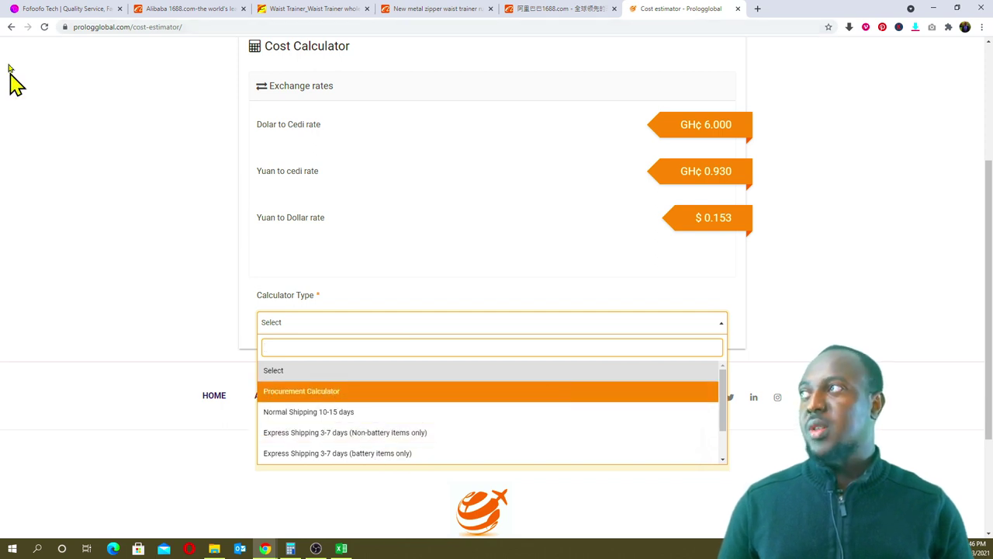
pyautogui.click(11, 28)
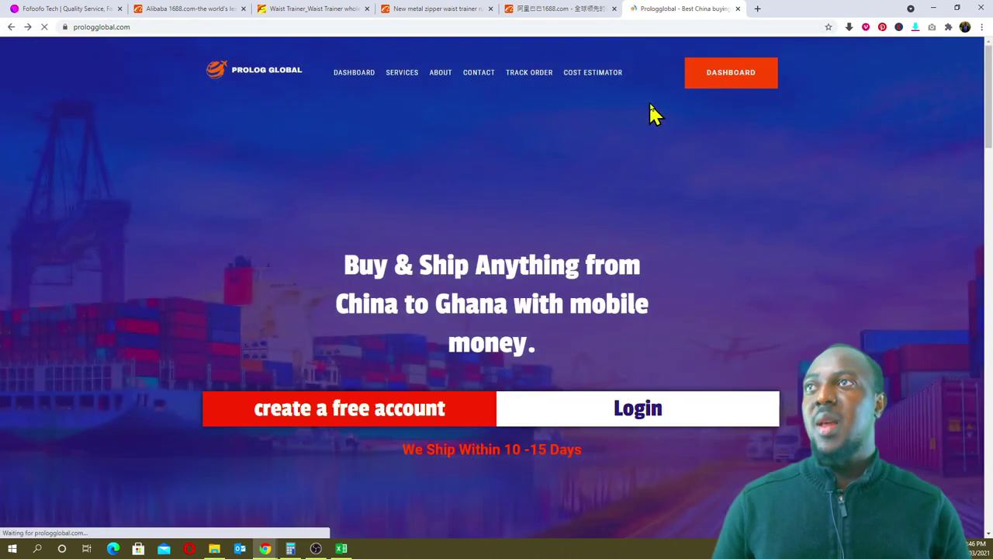
# - Load chrisvicmall.com and browse its product grid
pyautogui.click(738, 24)
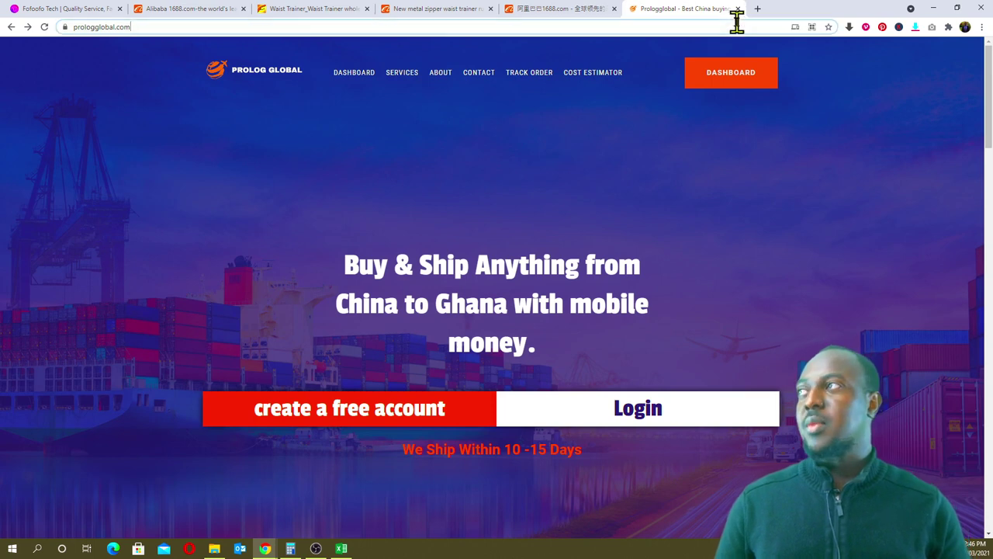
pyautogui.write('c')
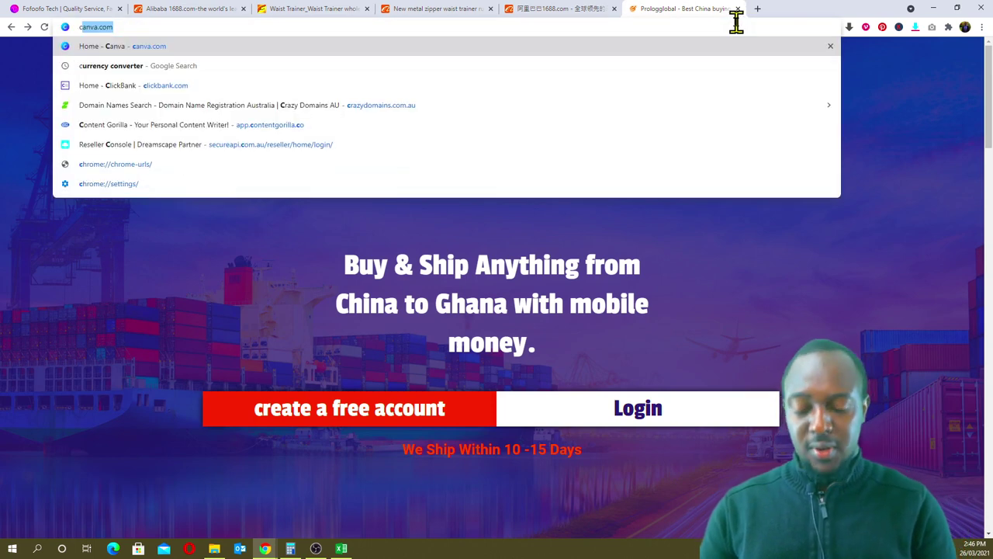
pyautogui.write('hrisvicmall')
pyautogui.press('Return')
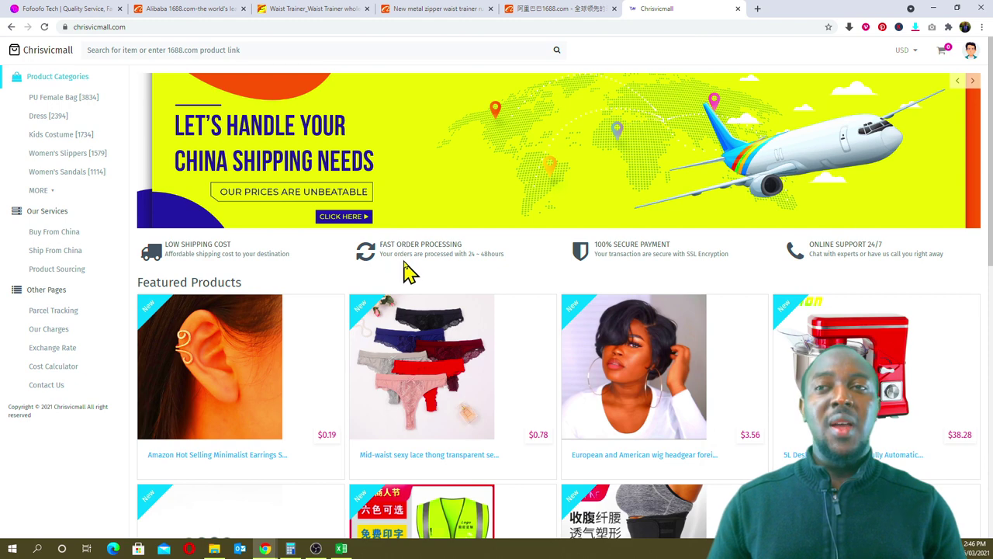
pyautogui.scroll(-3, 652, 349)
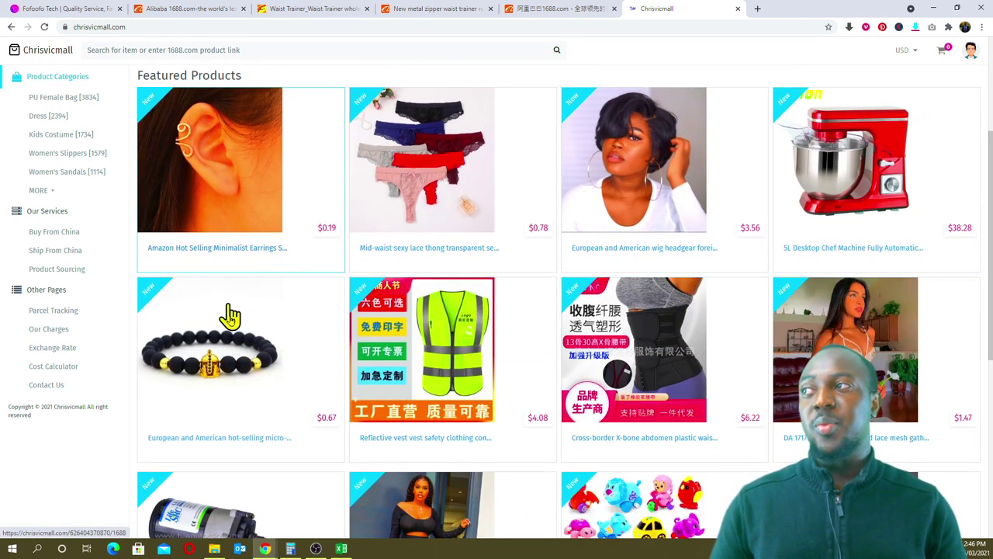
pyautogui.scroll(-3, 323, 279)
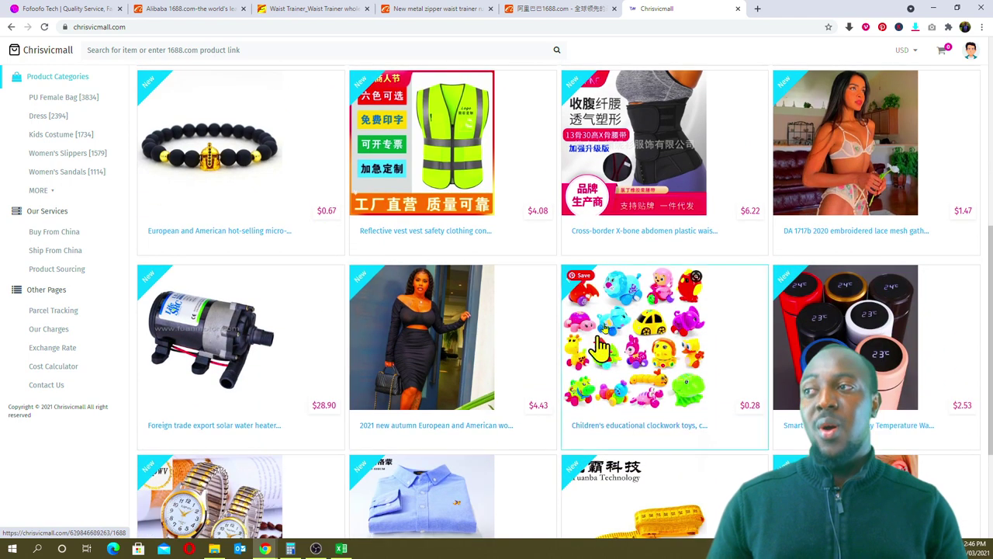
pyautogui.scroll(-1, 589, 425)
pyautogui.scroll(-2, 532, 381)
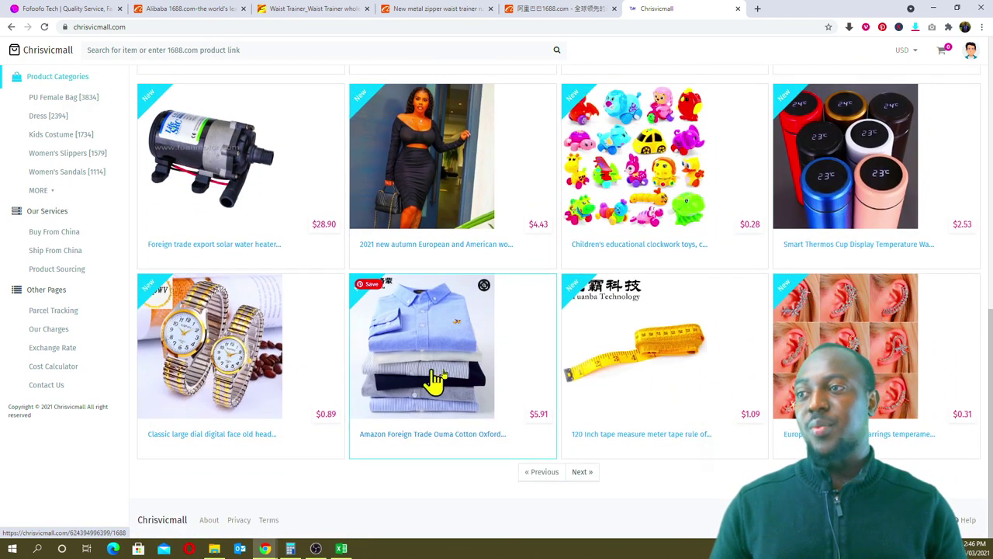
pyautogui.scroll(10, 435, 381)
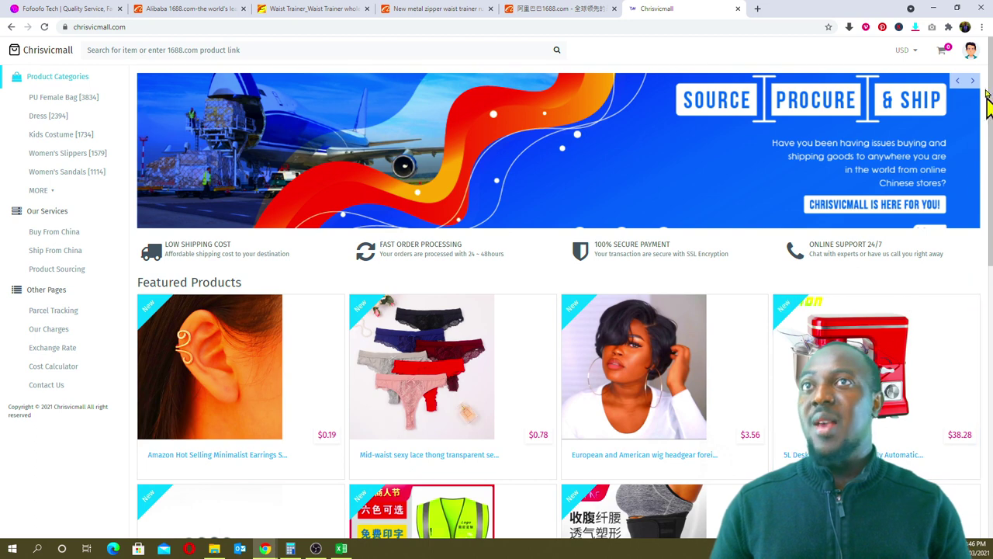
# - Open Chrisvicmall's Exchange Rate page with its dollar and yuan converters
pyautogui.click(970, 53)
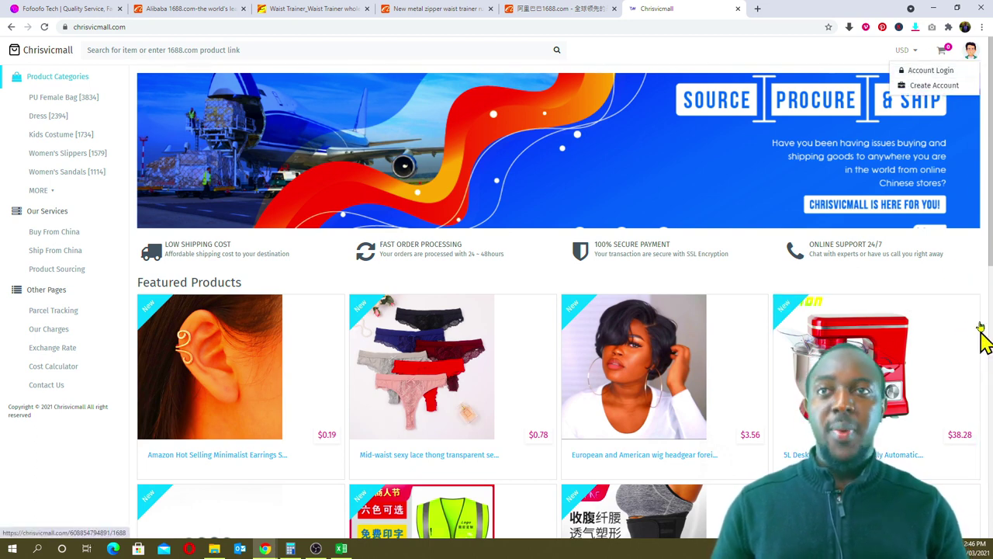
pyautogui.click(652, 59)
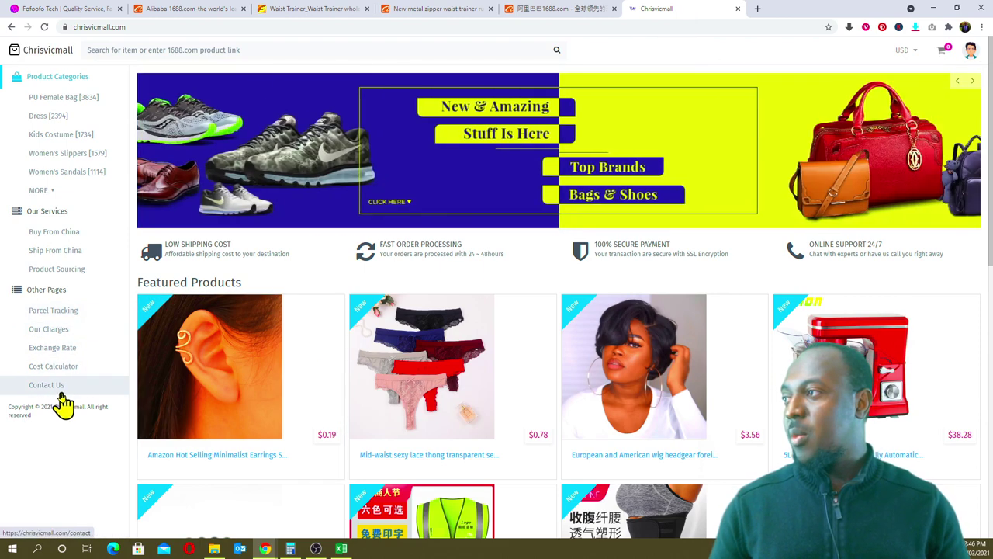
pyautogui.click(65, 371)
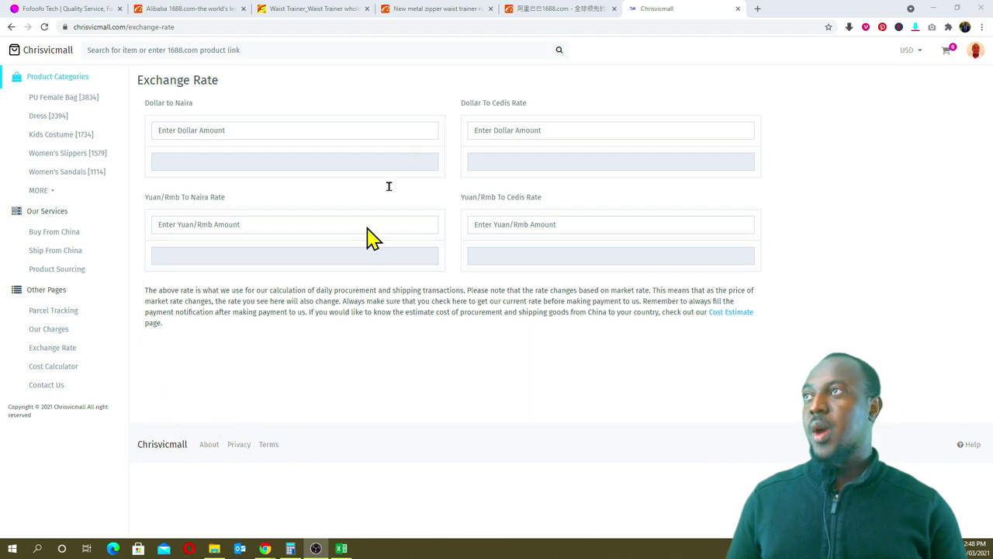
pyautogui.click(556, 11)
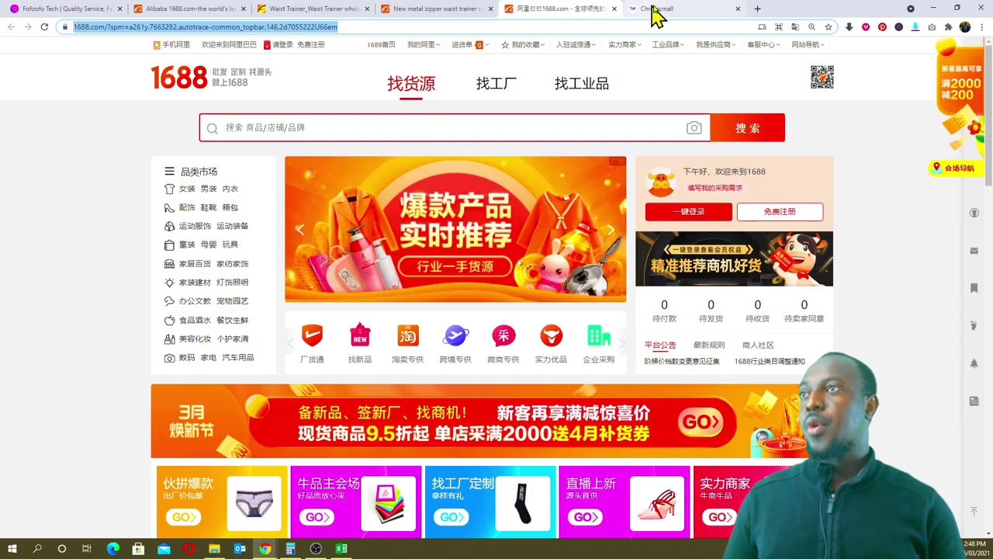
# - Go to prologglobal.com and open its Contact page with the office address and message form
pyautogui.click(656, 11)
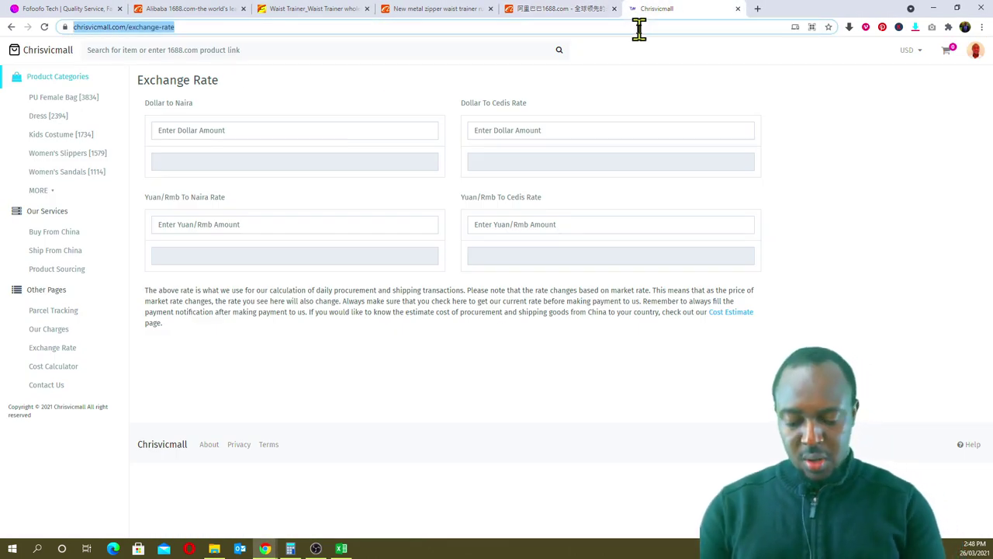
pyautogui.write('pro')
pyautogui.press('Return')
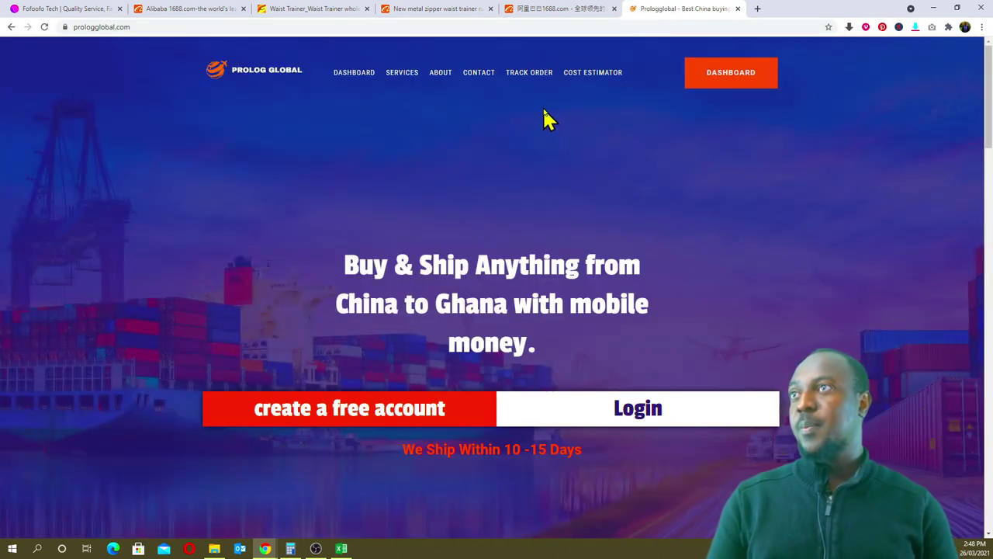
pyautogui.click(480, 78)
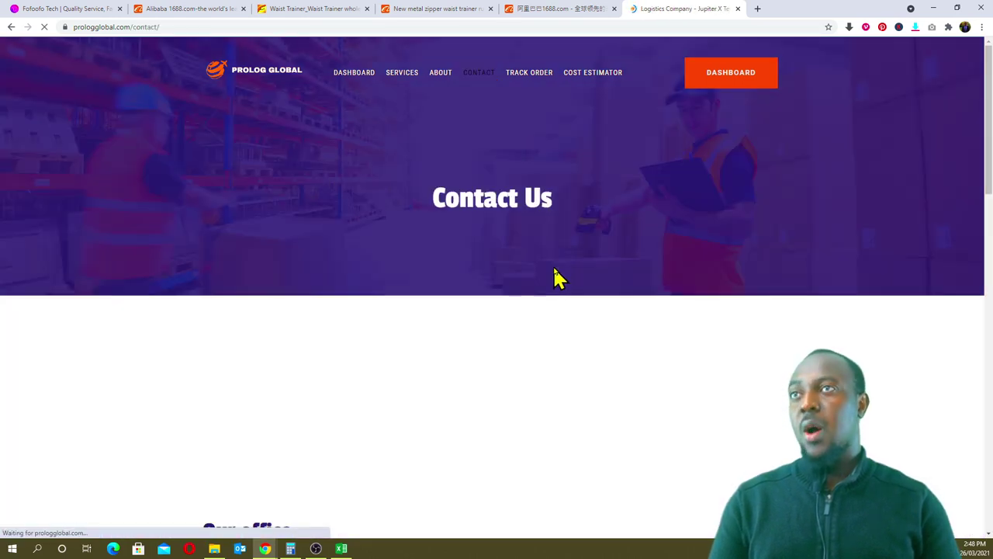
pyautogui.scroll(-3, 555, 277)
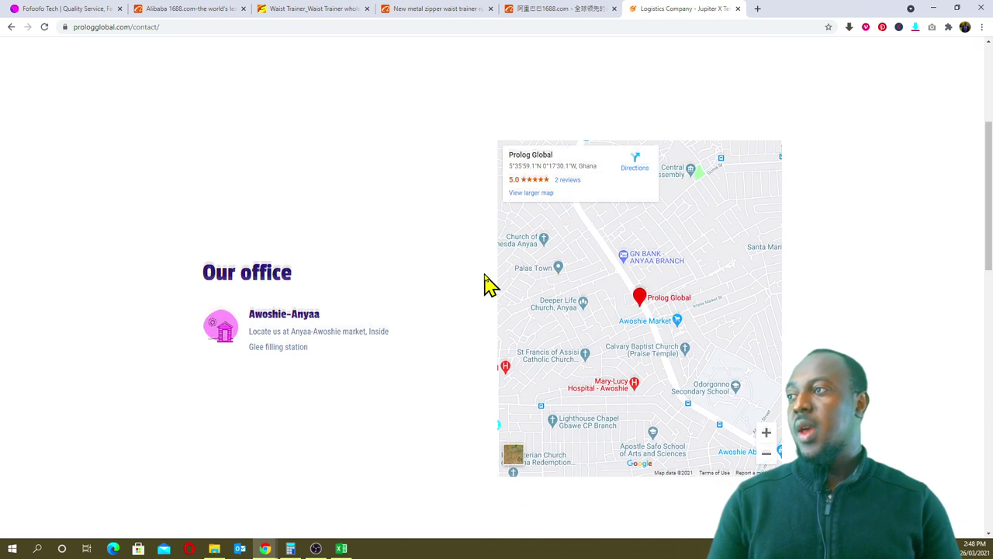
pyautogui.scroll(-1, 302, 208)
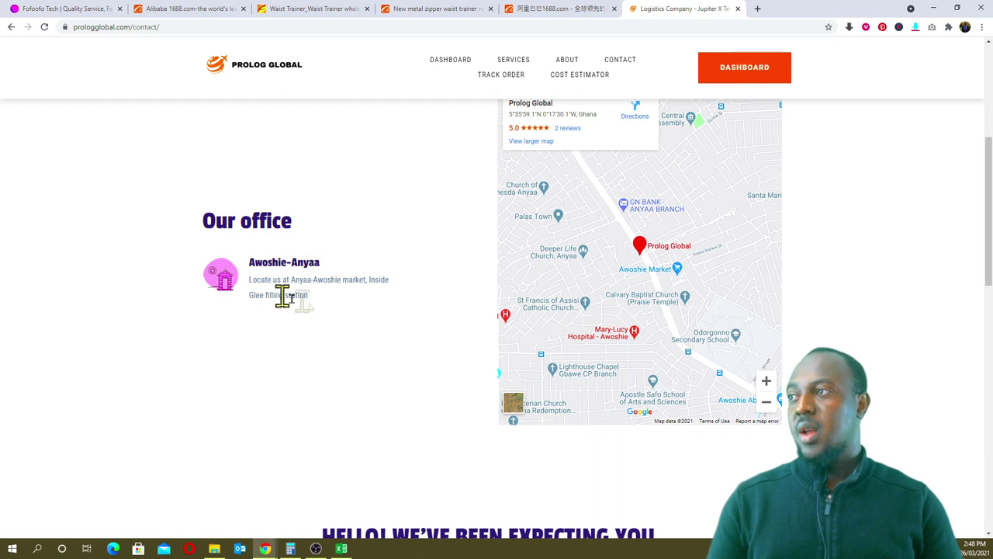
pyautogui.moveTo(316, 304); pyautogui.dragTo(257, 278)
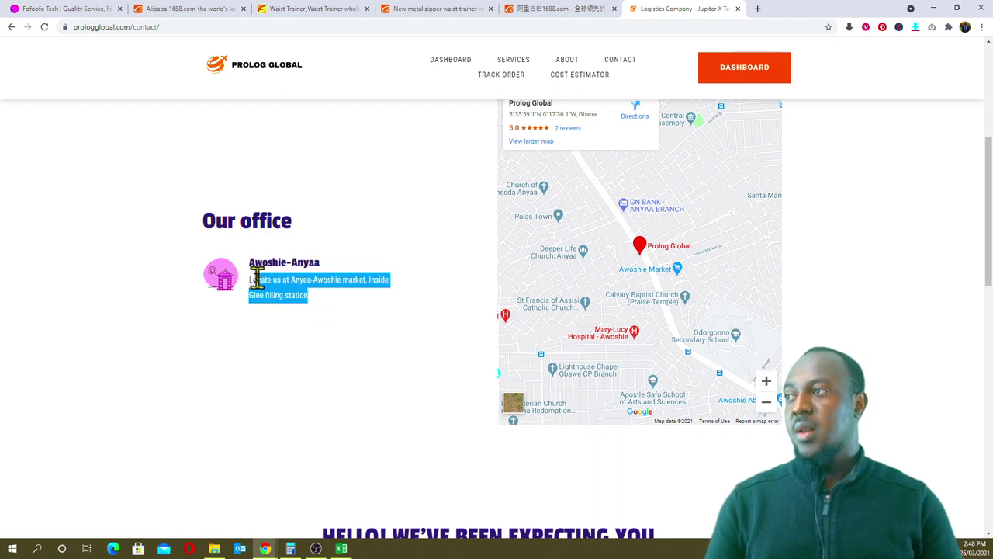
pyautogui.click(354, 339)
pyautogui.scroll(-4, 366, 339)
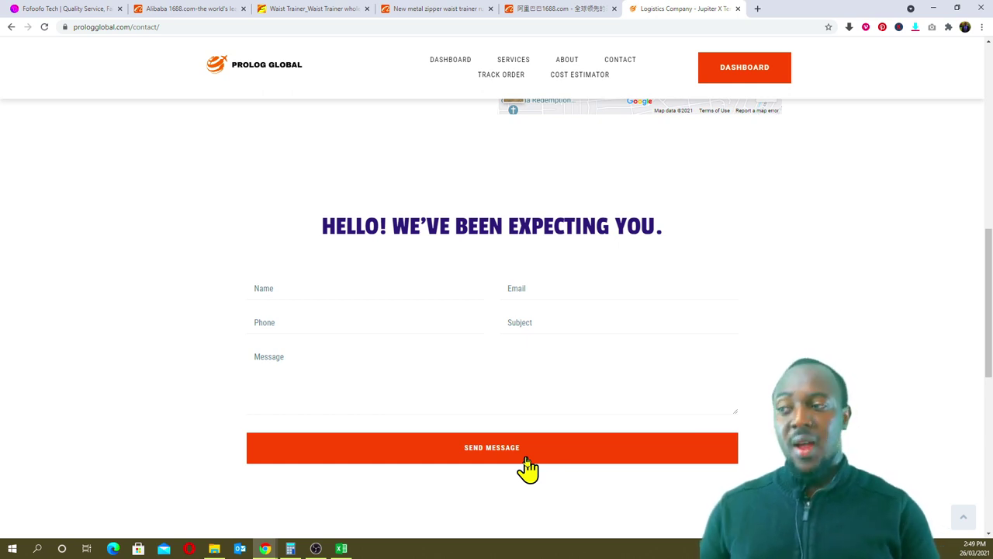
pyautogui.click(342, 549)
pyautogui.click(633, 191)
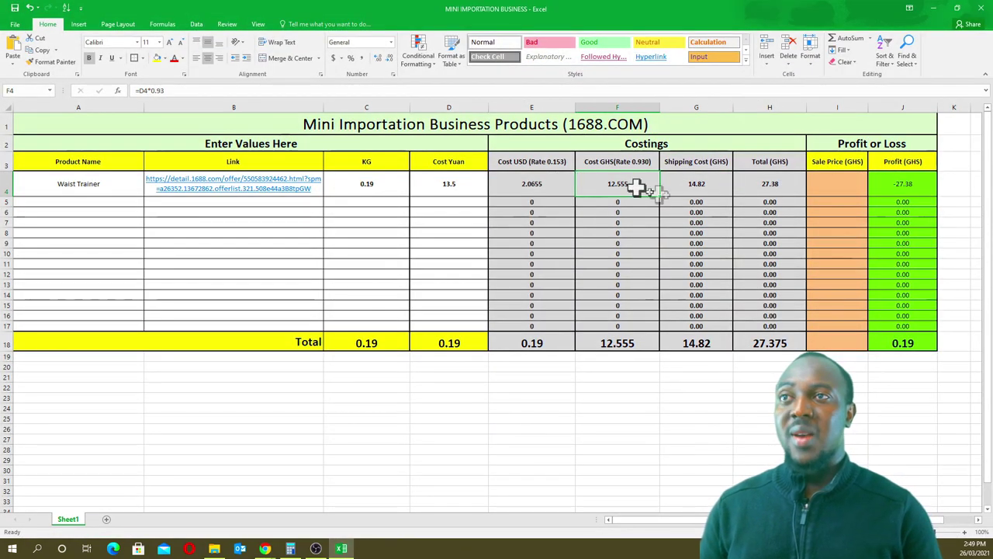
pyautogui.click(700, 190)
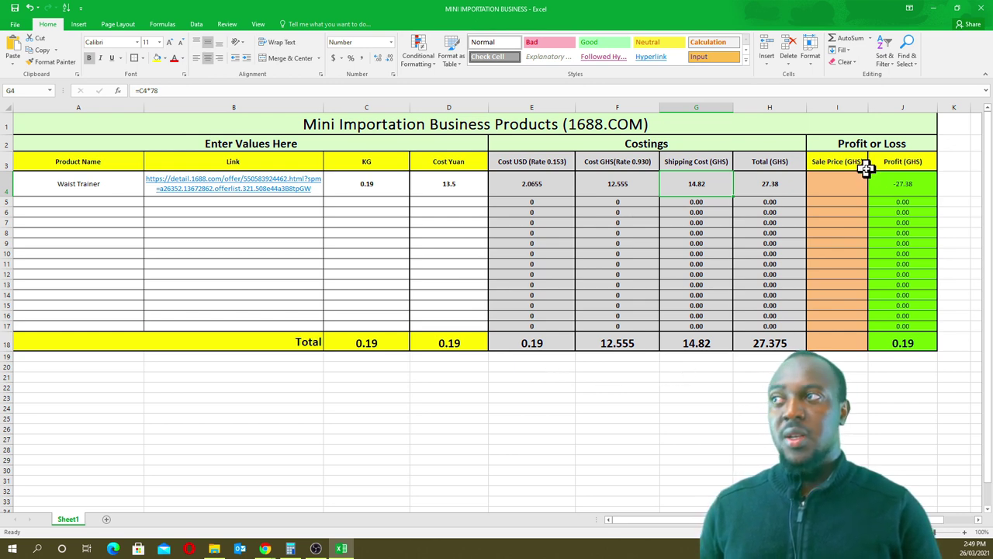
pyautogui.click(102, 184)
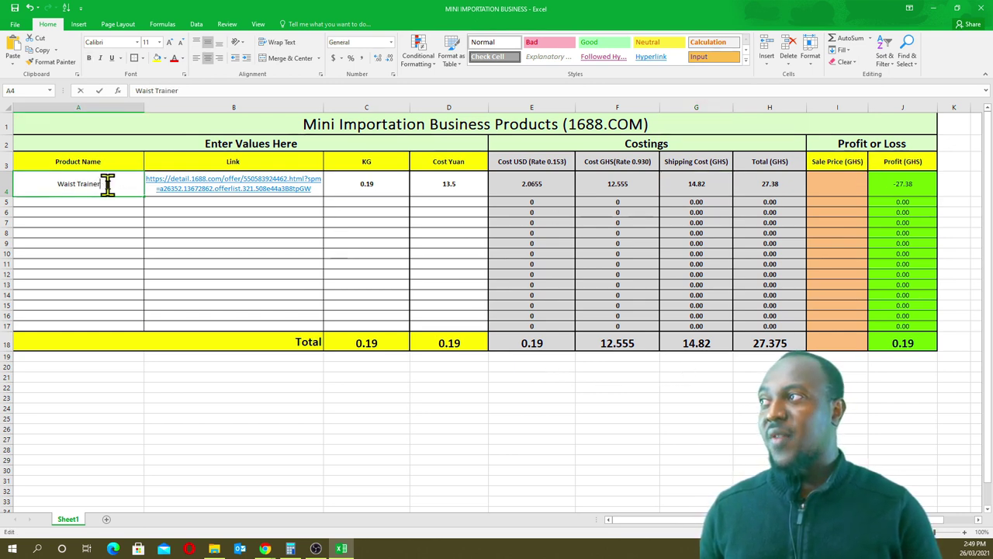
pyautogui.moveTo(107, 184); pyautogui.dragTo(49, 186)
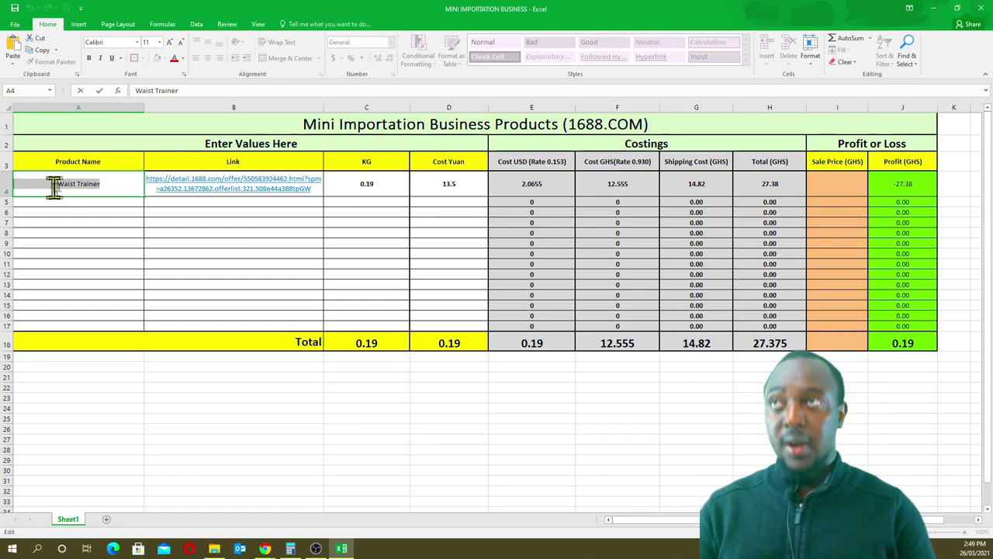
pyautogui.click(934, 8)
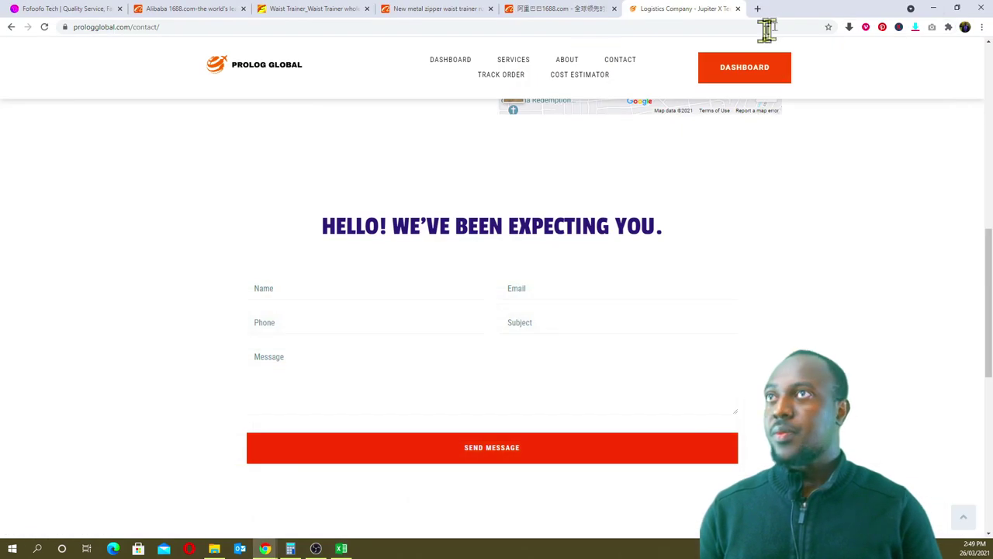
# - Open kikuu.com.gh in a new tab and search 'Waist Trainer Waist' (GH₵27.56–121.71)
pyautogui.click(756, 9)
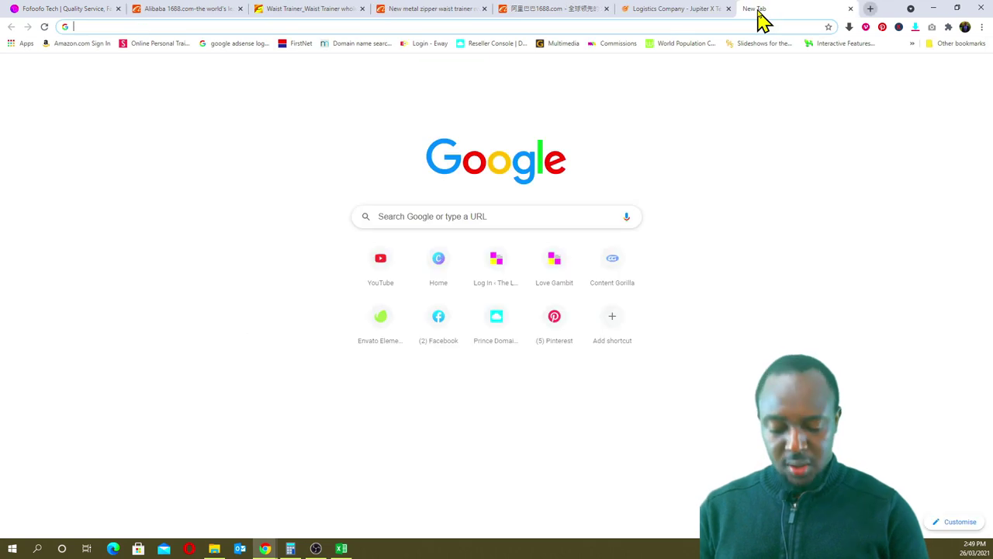
pyautogui.write('kikuu.com')
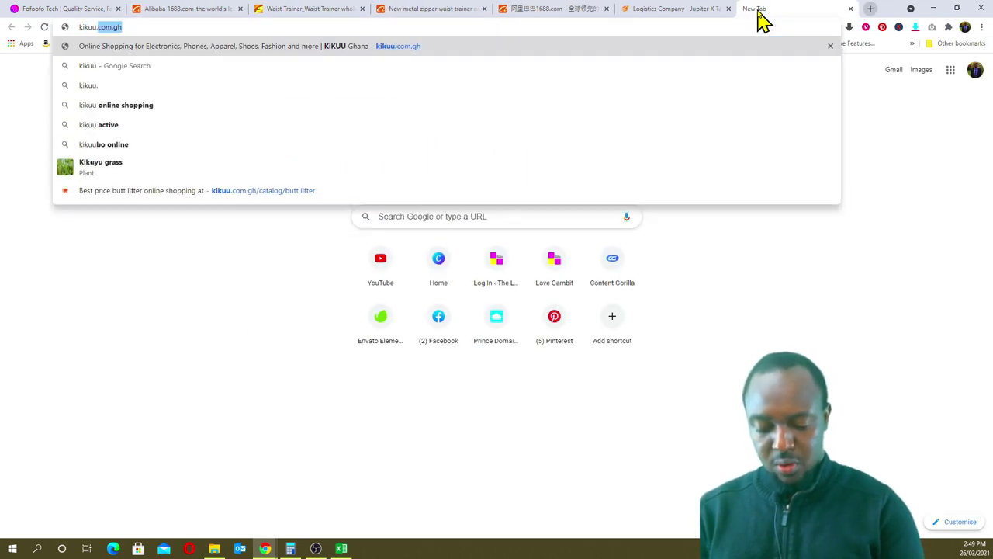
pyautogui.write('.gh')
pyautogui.press('Return')
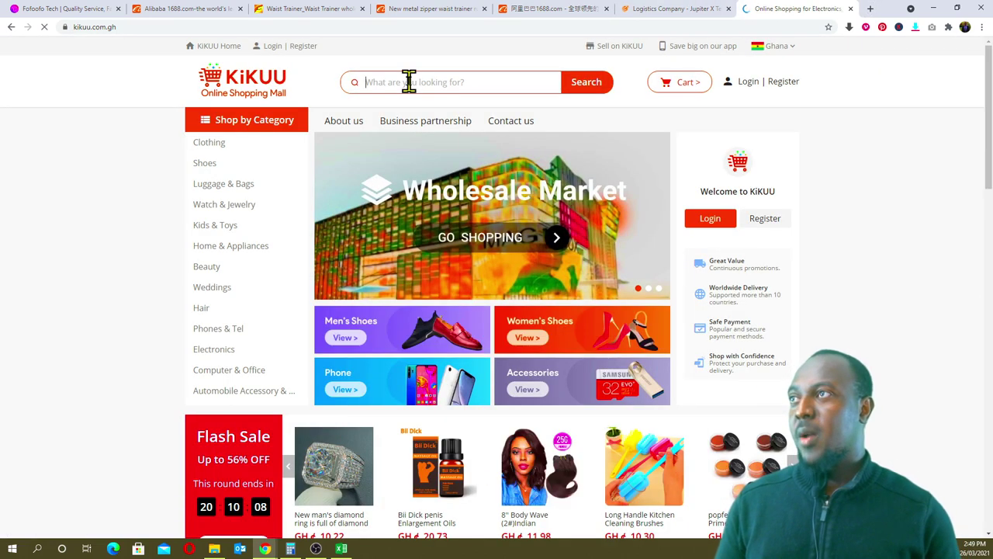
pyautogui.click(412, 81)
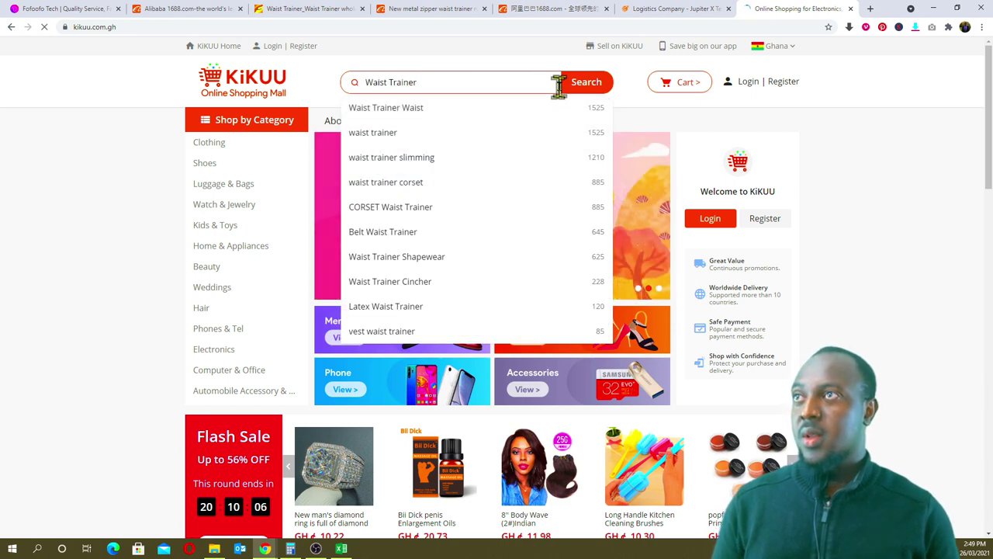
pyautogui.click(423, 108)
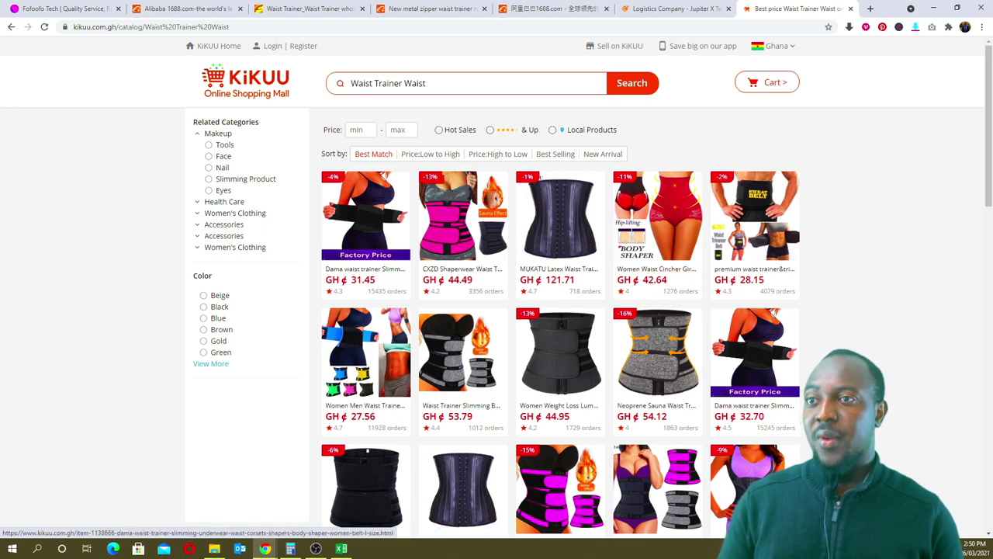
pyautogui.scroll(-1, 757, 376)
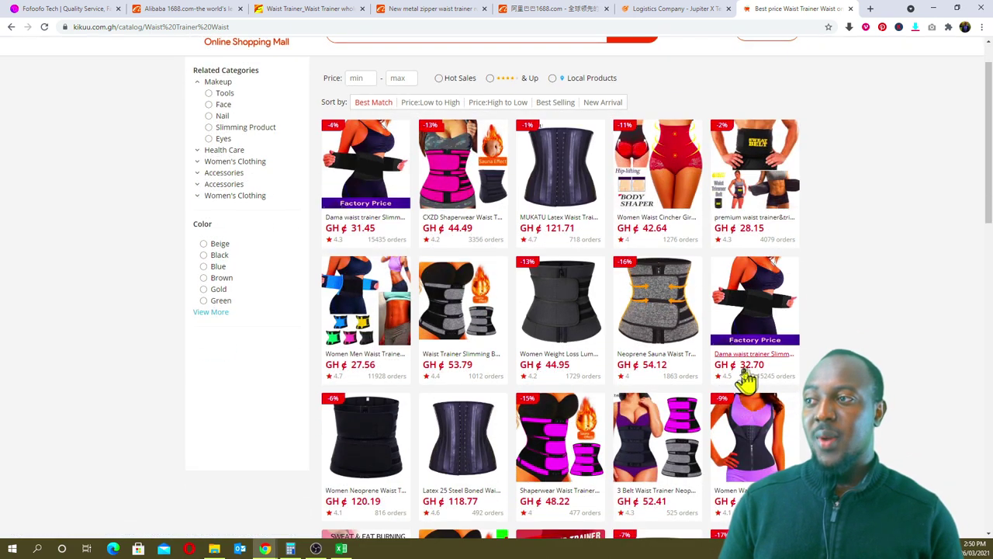
# - Switch the 1688 waist trainer from purple to the Metal zipper red colour variant
pyautogui.click(434, 9)
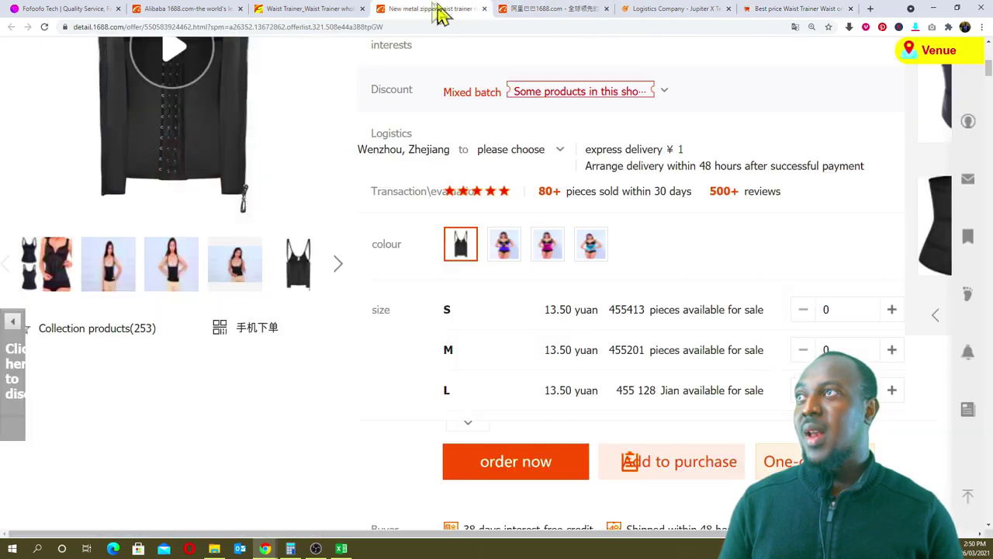
pyautogui.scroll(3, 373, 163)
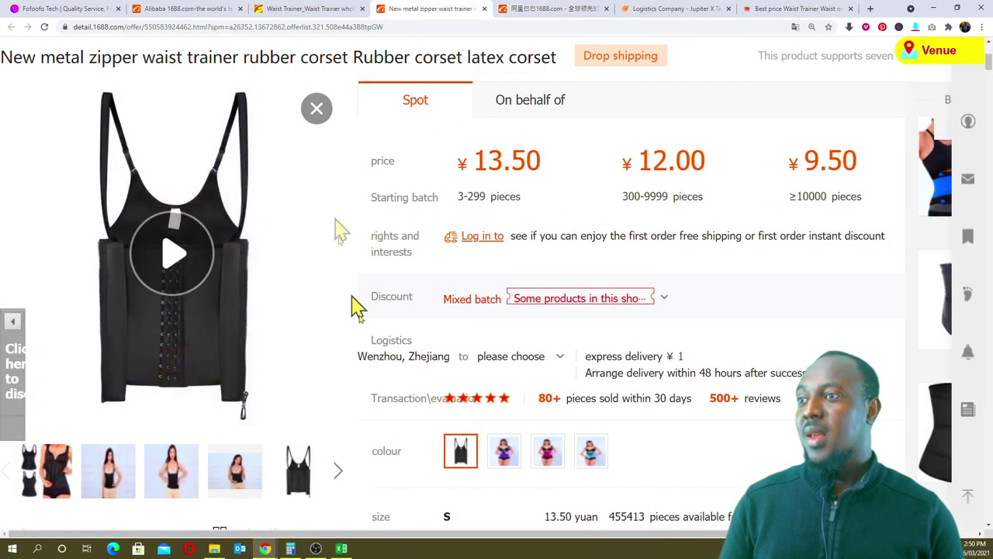
pyautogui.scroll(-4, 442, 361)
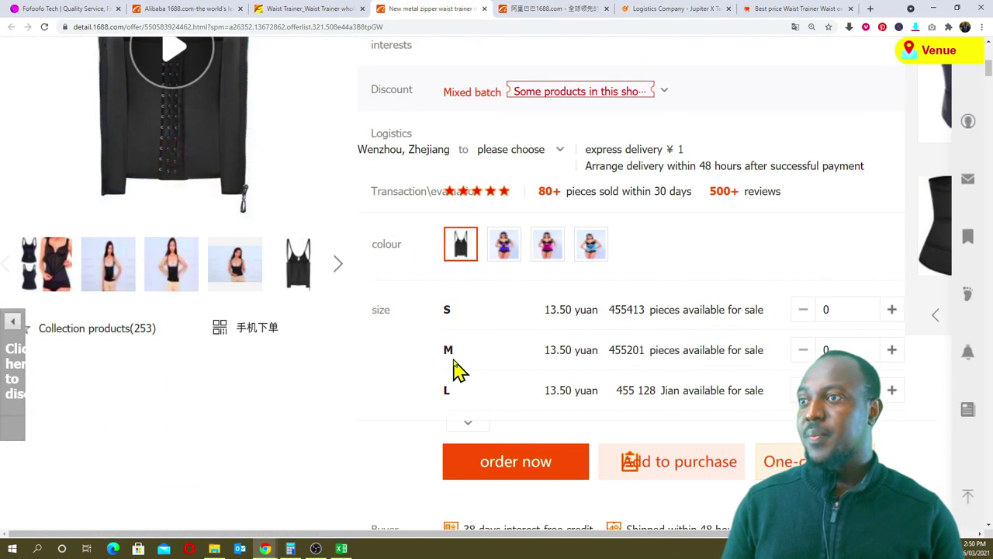
pyautogui.click(505, 198)
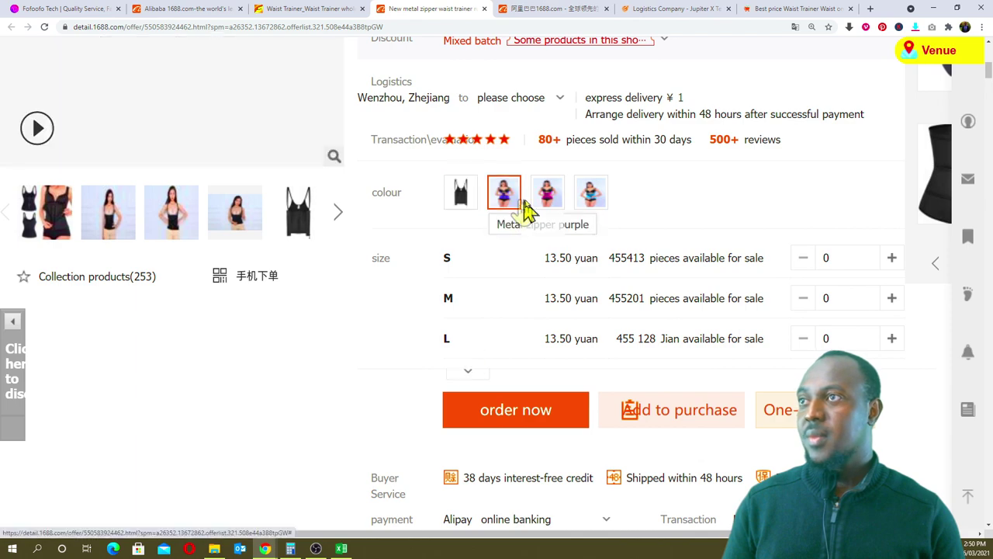
pyautogui.scroll(2, 465, 212)
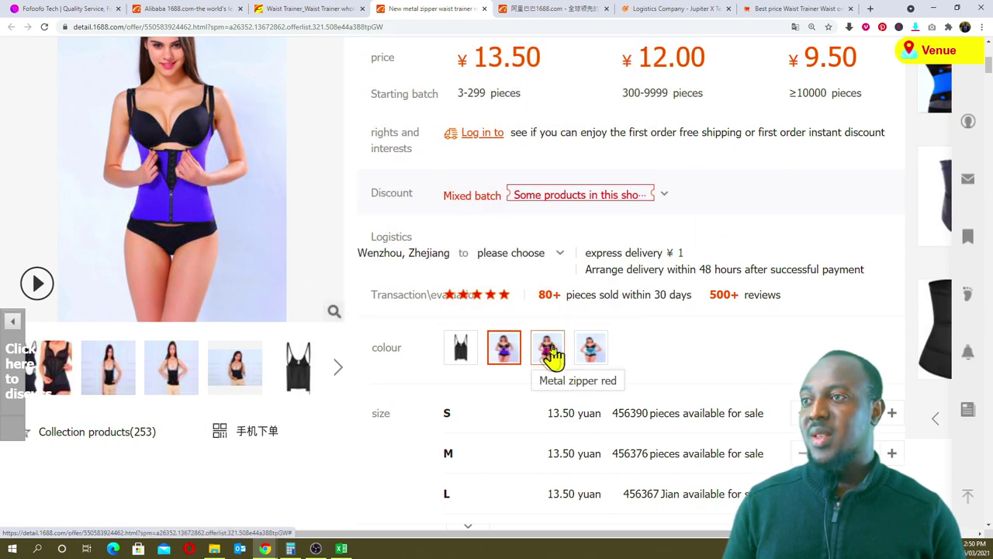
pyautogui.click(548, 351)
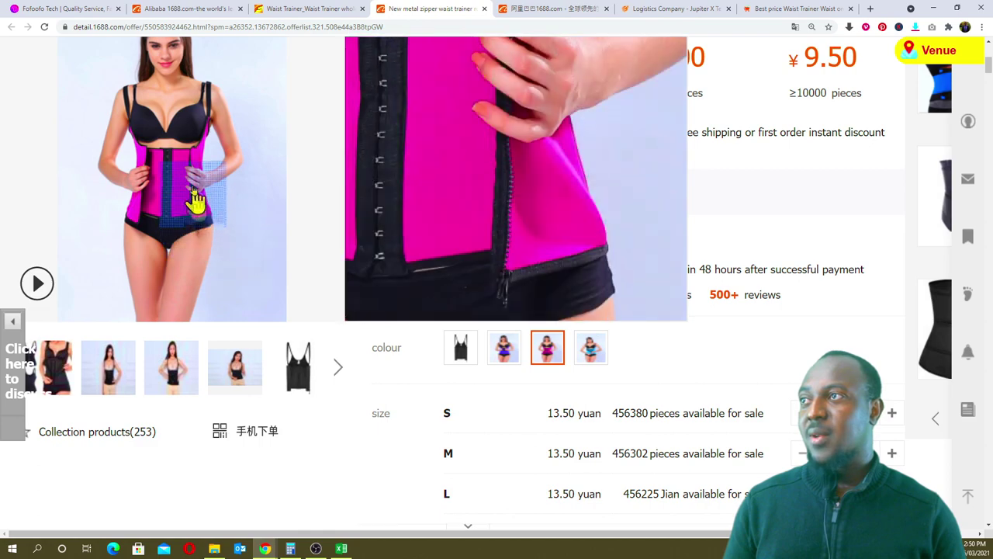
pyautogui.click(784, 9)
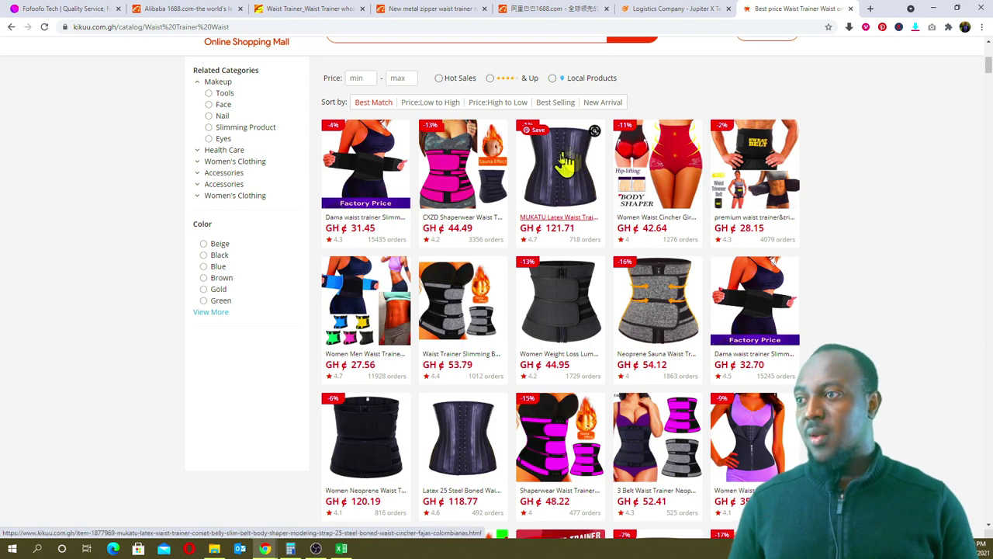
# - Open KiKUU's GH₵35.25 Women Waist Trainer Strap Corset Belt and read its product details
pyautogui.scroll(-1, 589, 446)
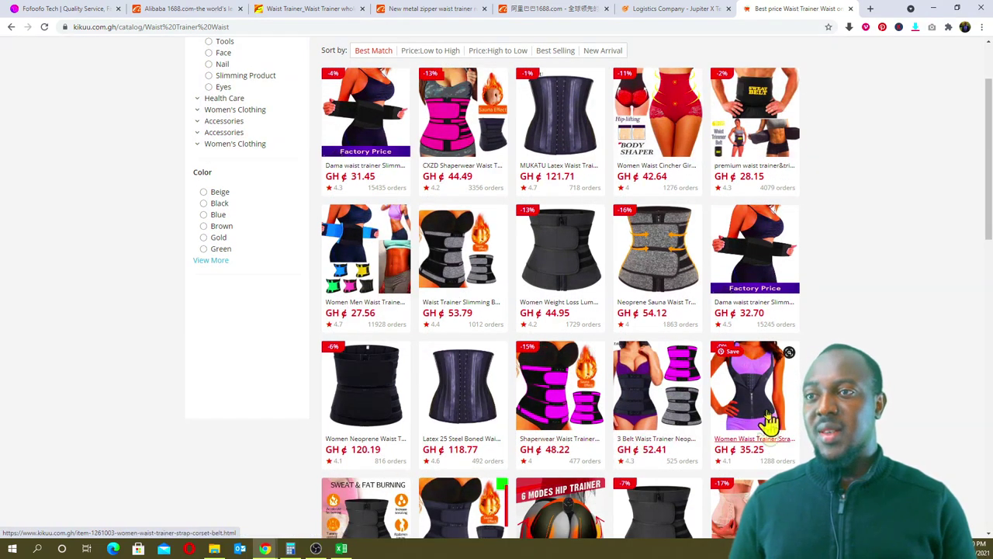
pyautogui.scroll(-1, 757, 346)
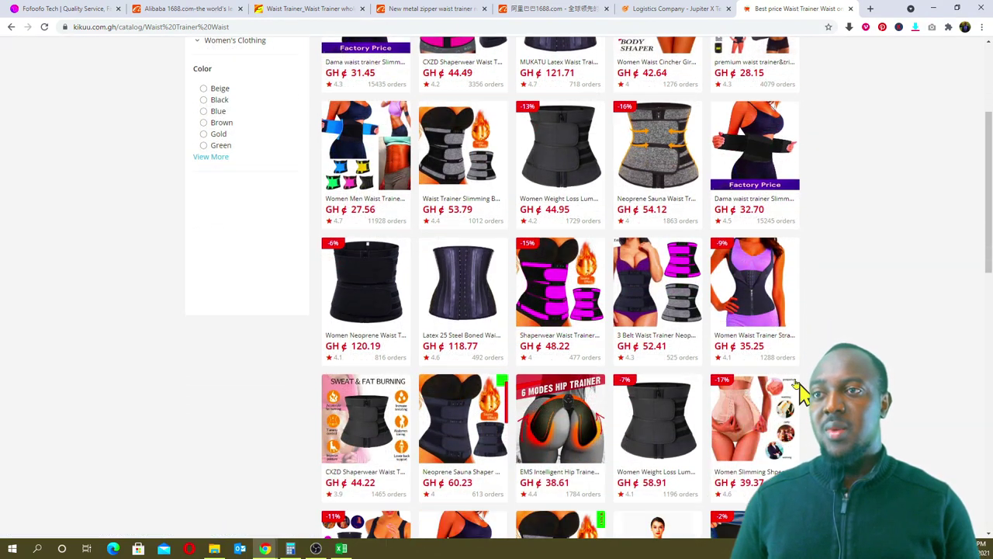
pyautogui.click(757, 341)
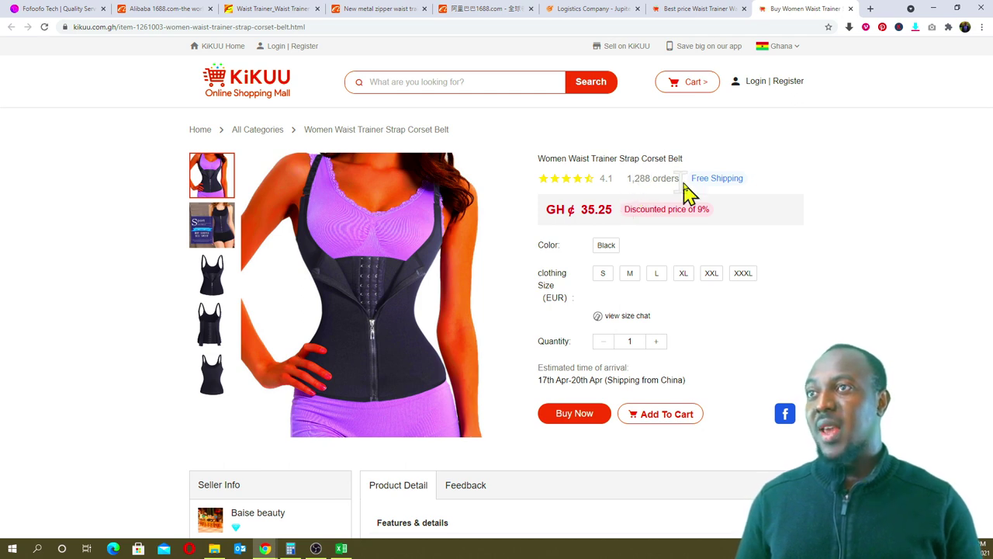
pyautogui.scroll(-5, 372, 349)
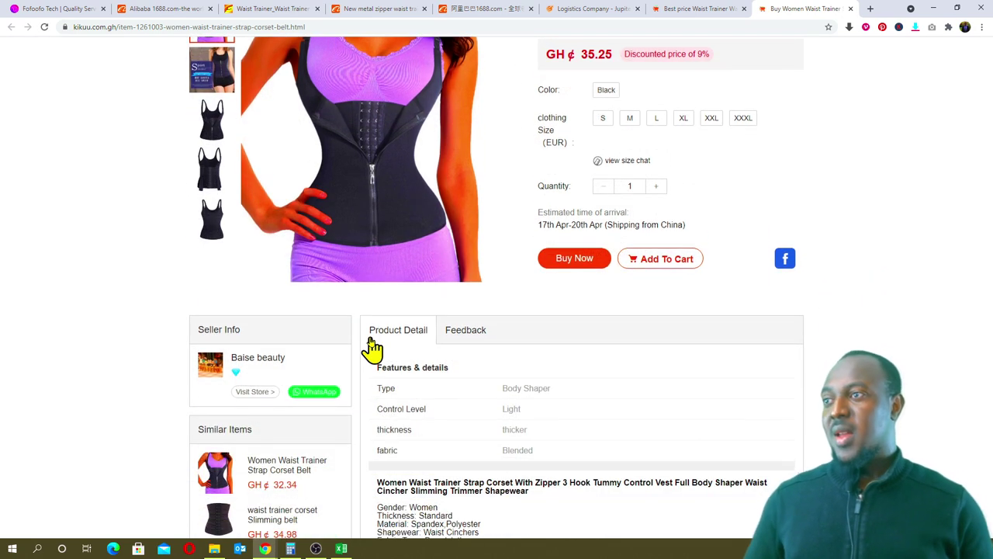
pyautogui.scroll(-5, 373, 349)
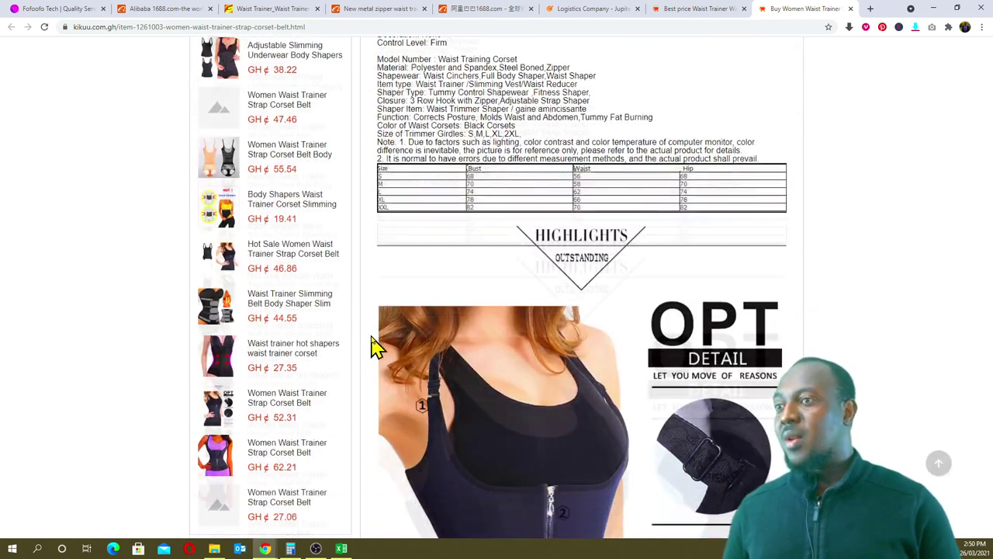
pyautogui.scroll(-2, 373, 348)
pyautogui.scroll(5, 373, 348)
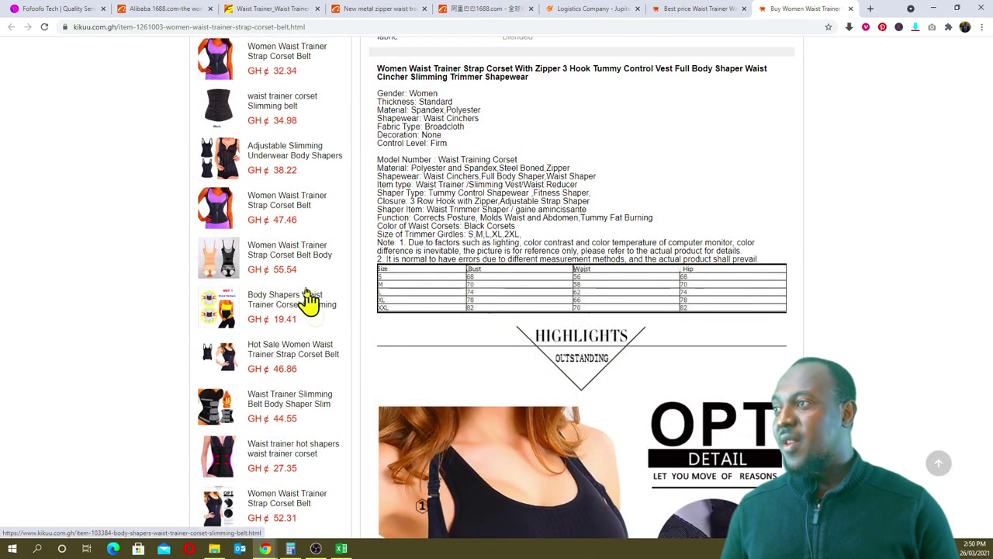
pyautogui.scroll(-2, 427, 359)
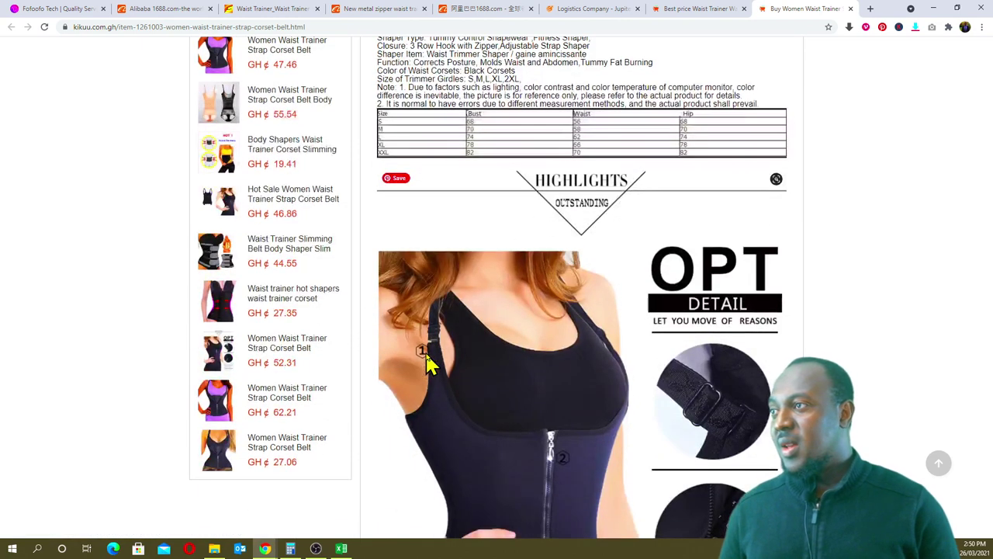
pyautogui.scroll(10, 427, 358)
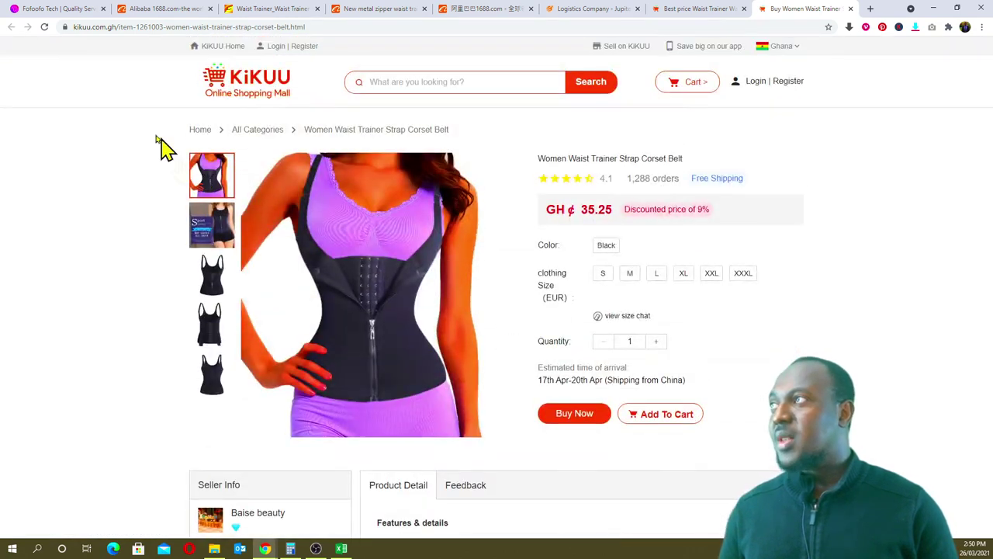
pyautogui.click(683, 9)
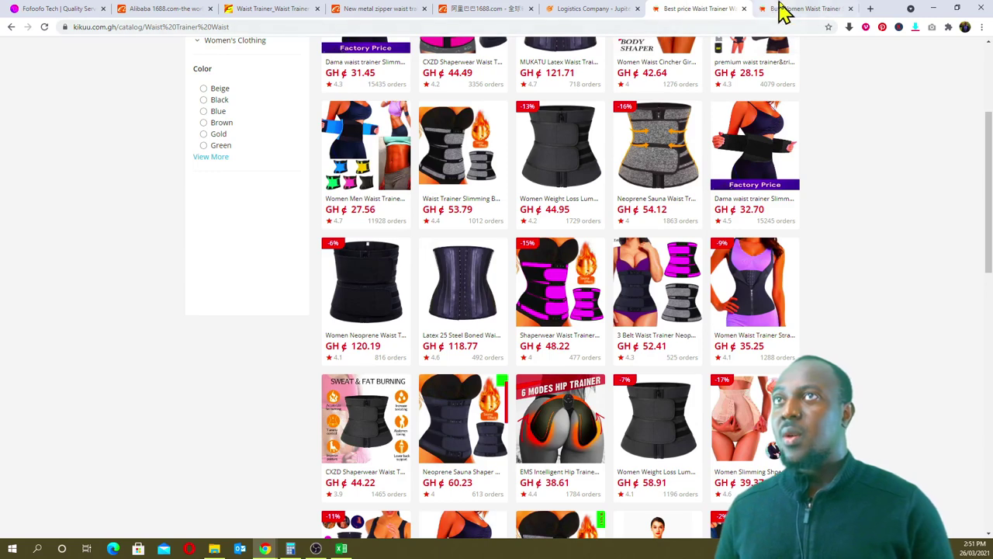
# - Search the web for 'jumia ghana' and open the Jumia Ghana website
pyautogui.click(784, 8)
pyautogui.click(599, 26)
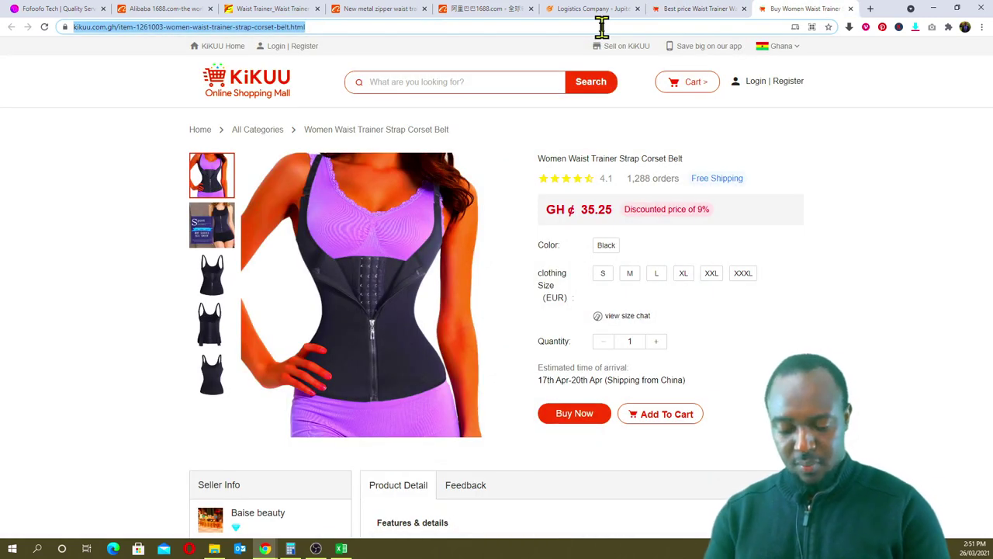
pyautogui.write('kumia')
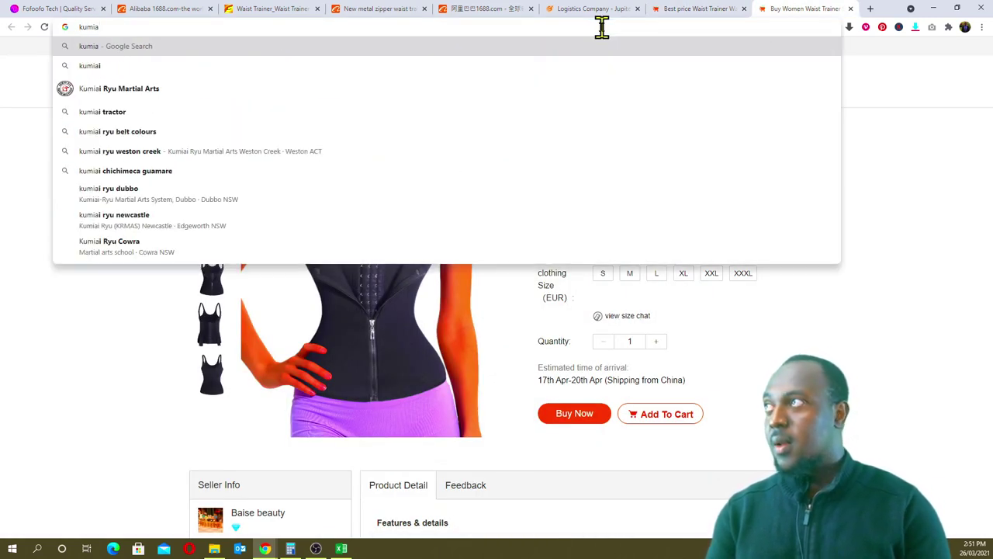
pyautogui.press('BackSpace')
pyautogui.press('BackSpace')
pyautogui.press('BackSpace')
pyautogui.press('BackSpace')
pyautogui.press('BackSpace')
pyautogui.write('jumia')
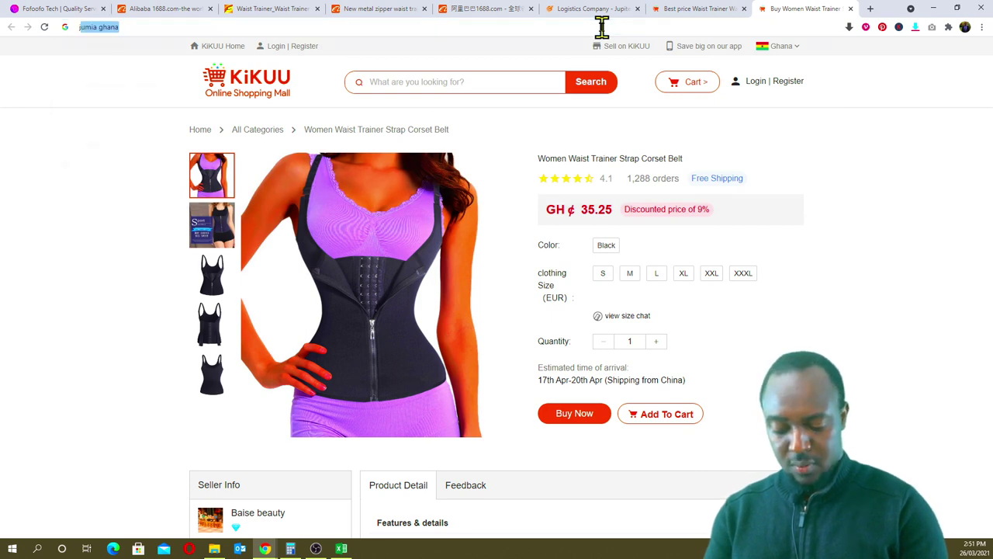
pyautogui.press('Return')
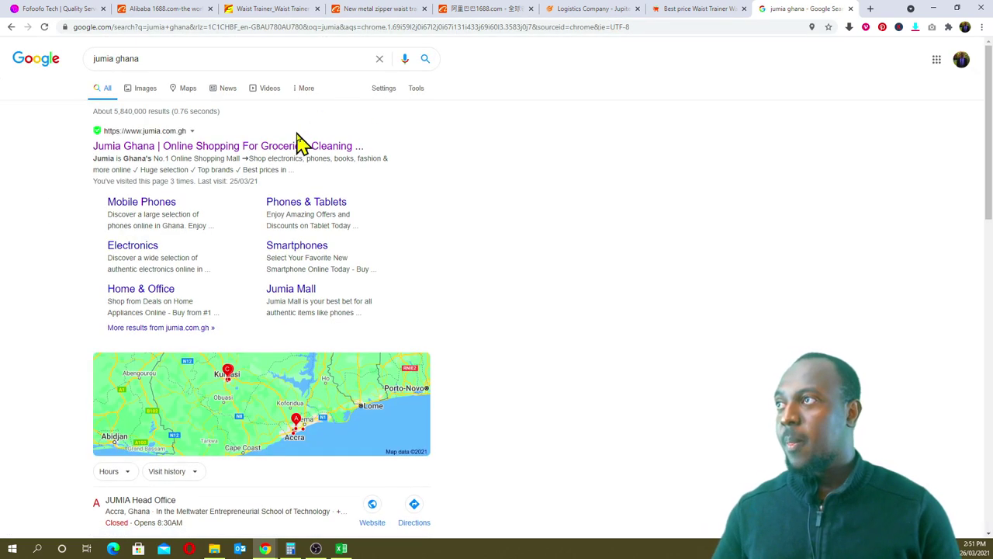
pyautogui.click(295, 146)
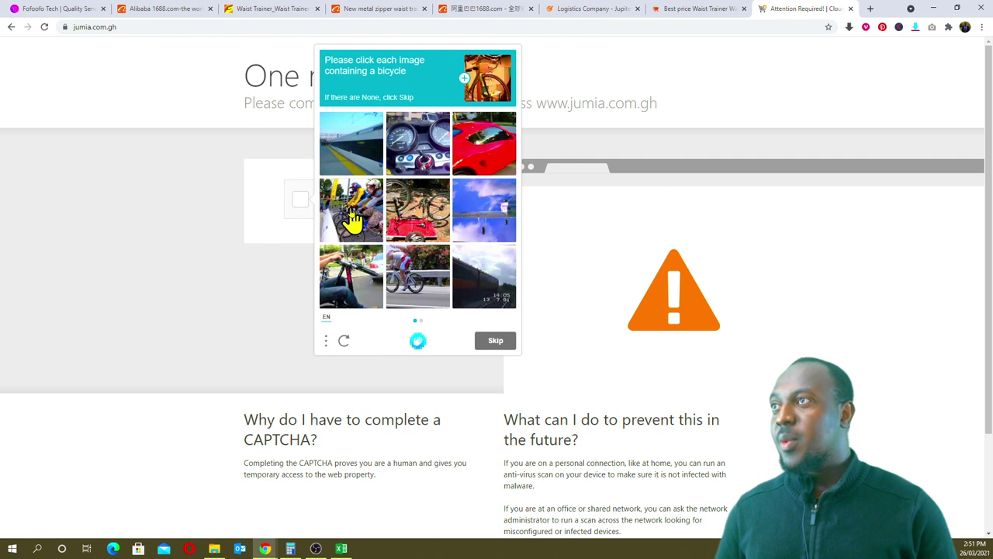
# - Select the bicycle pictures in both hCaptcha sets and submit the check
pyautogui.click(360, 215)
pyautogui.click(402, 214)
pyautogui.click(399, 282)
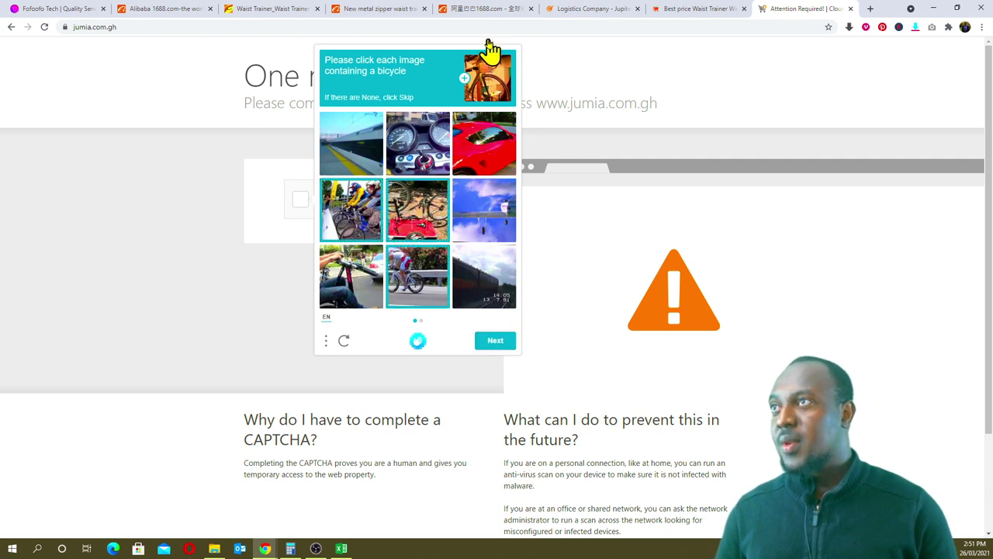
pyautogui.click(359, 287)
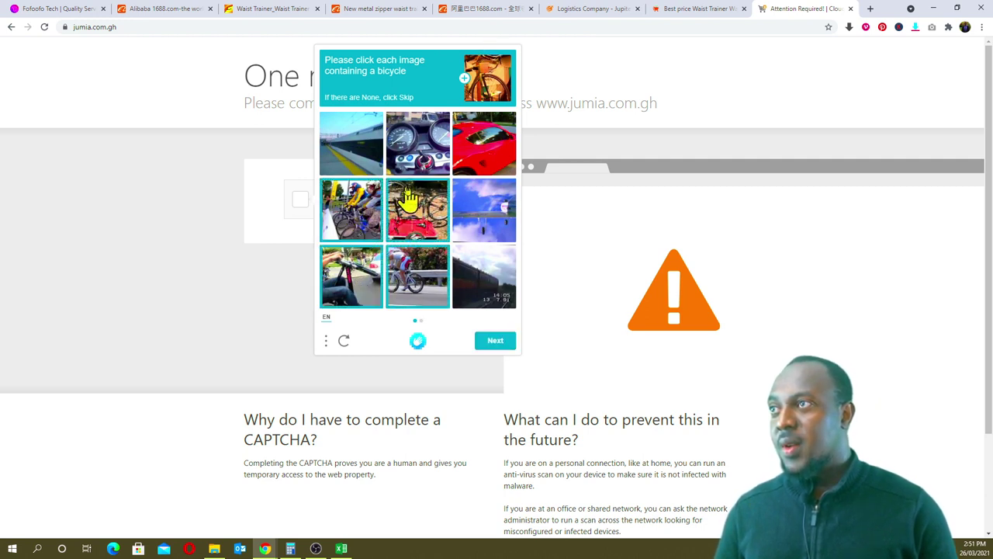
pyautogui.click(497, 342)
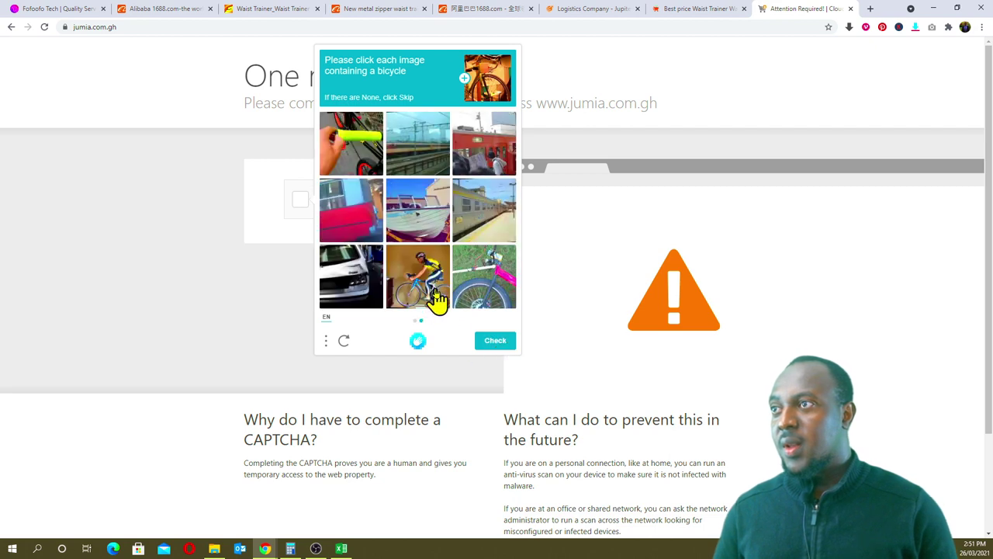
pyautogui.click(438, 298)
pyautogui.click(475, 283)
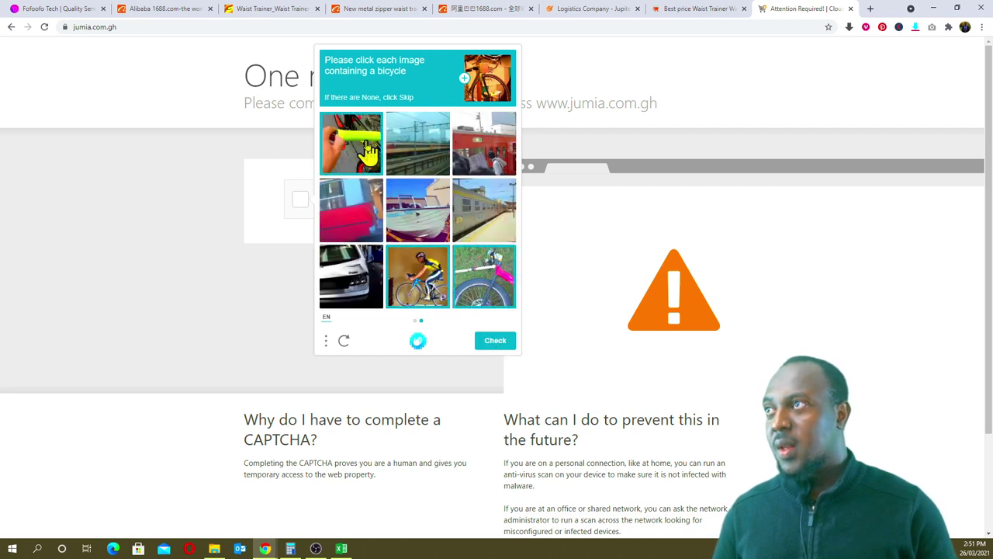
pyautogui.click(496, 342)
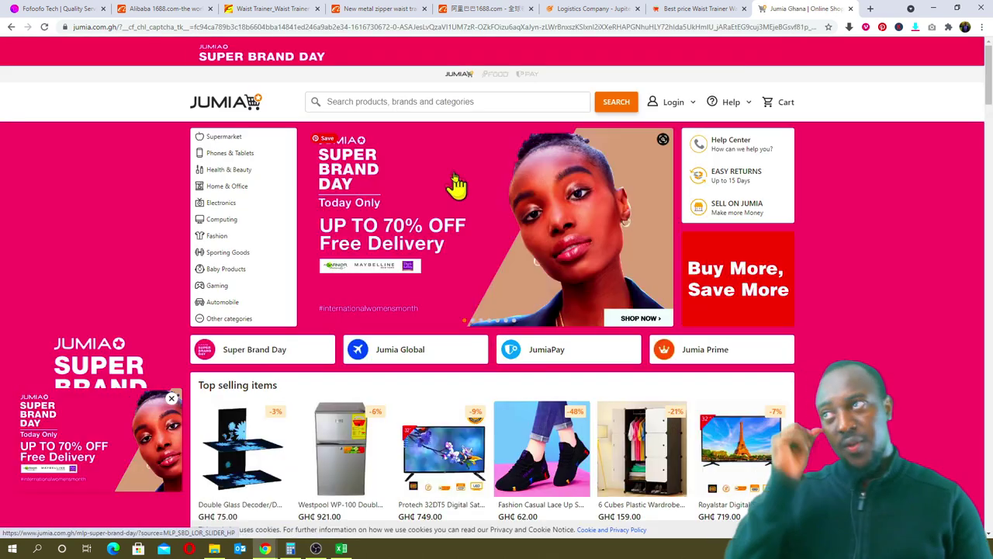
# - Search Jumia for 'Waist Trainer', scan the GH₵35–154 results, then go back to Excel
pyautogui.click(453, 101)
pyautogui.write('Waist Trainer')
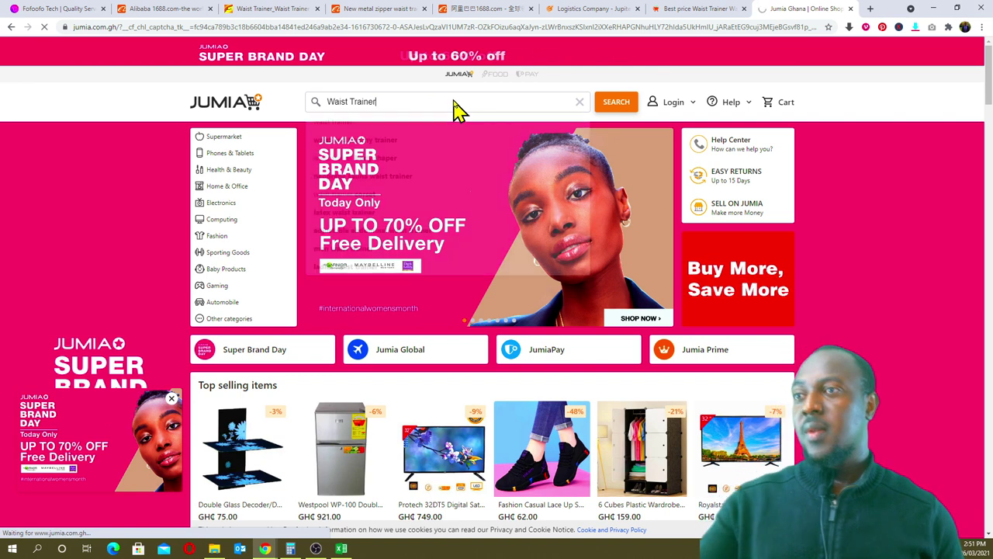
pyautogui.press('Return')
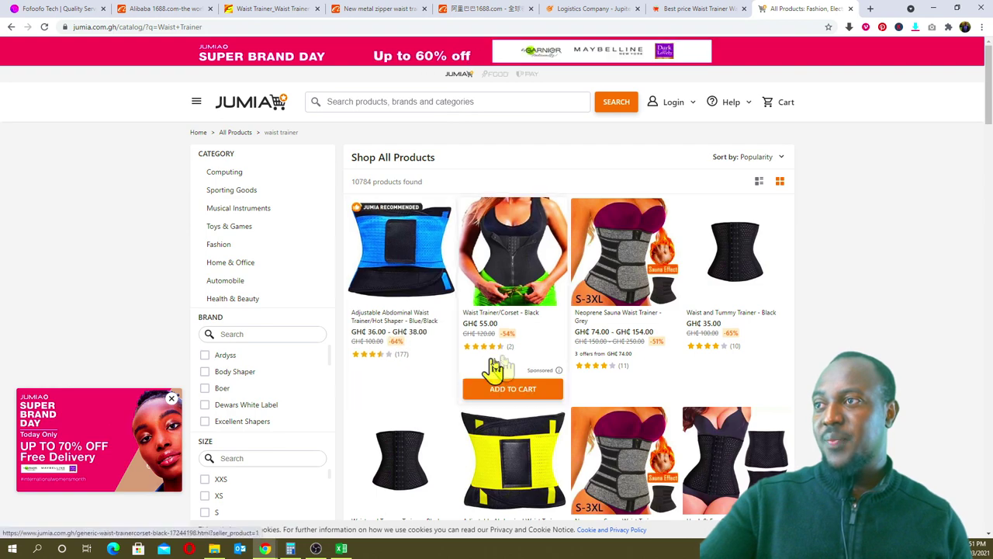
pyautogui.scroll(-2, 807, 350)
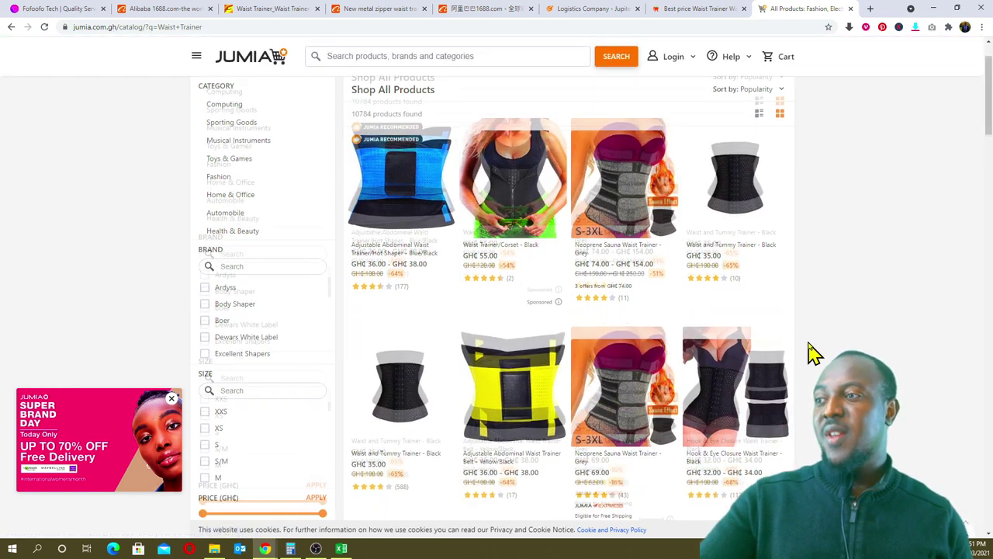
pyautogui.scroll(2, 807, 351)
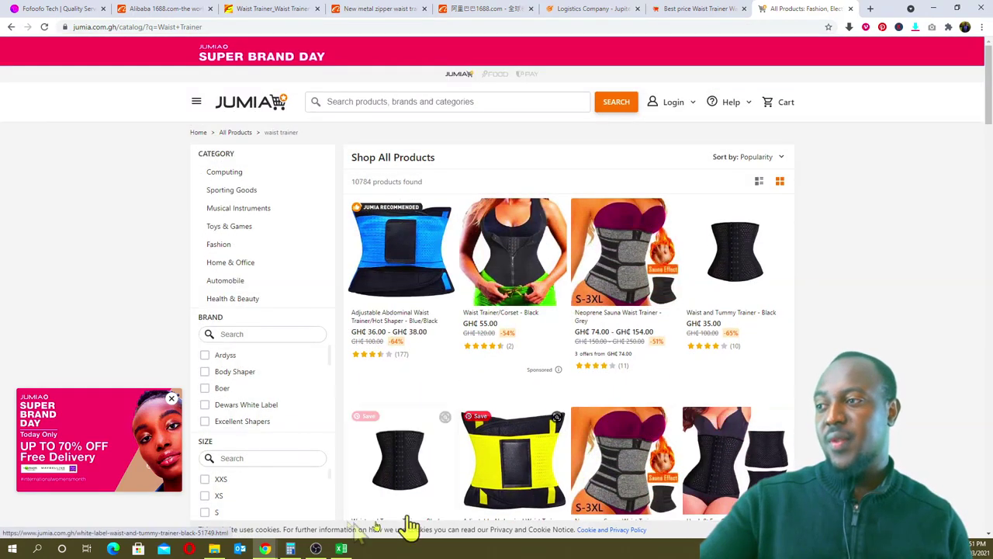
pyautogui.click(343, 548)
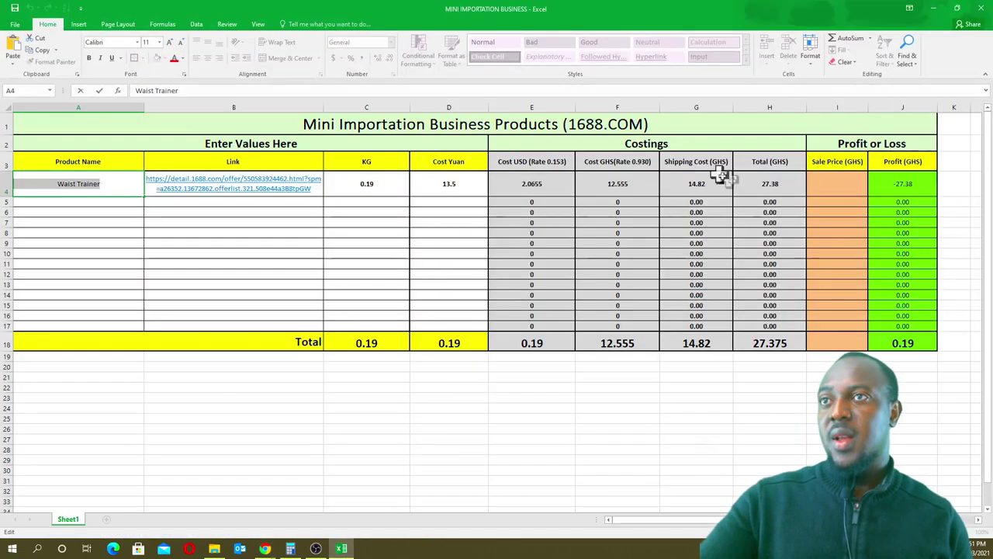
# - Enter 35 as the sale price in I4, giving a 7.63 profit, then show the Shipping Companies slide
pyautogui.click(819, 189)
pyautogui.write('35')
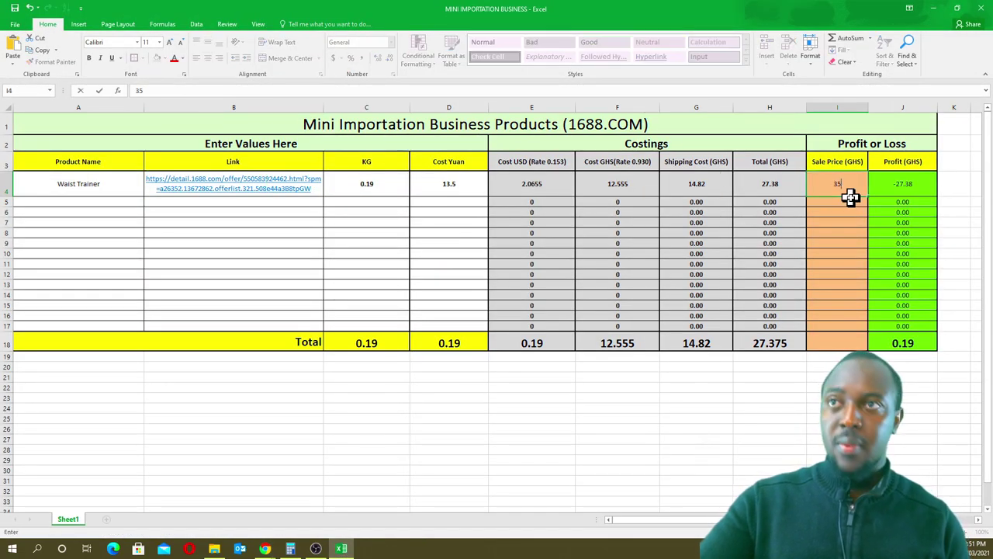
pyautogui.click(930, 349)
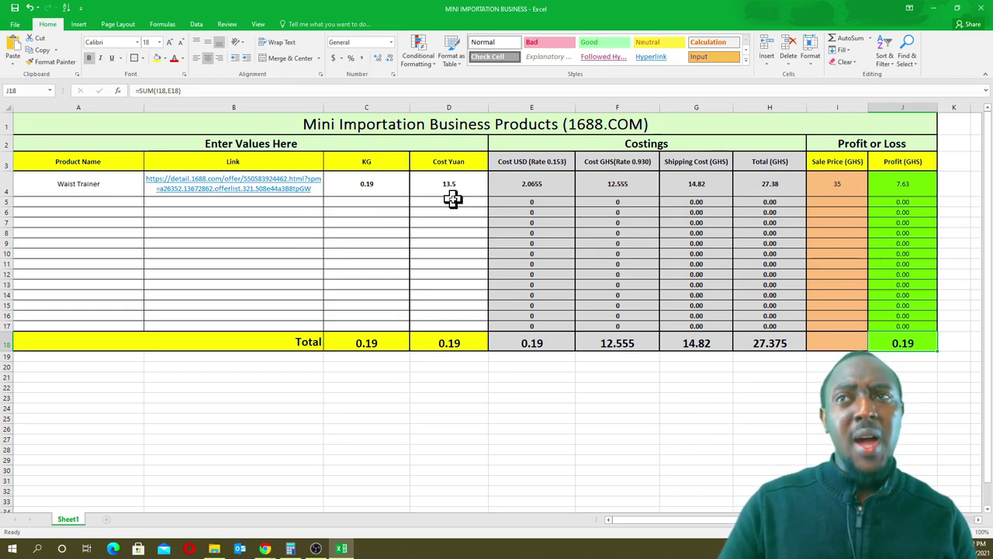
pyautogui.click(835, 181)
pyautogui.click(730, 458)
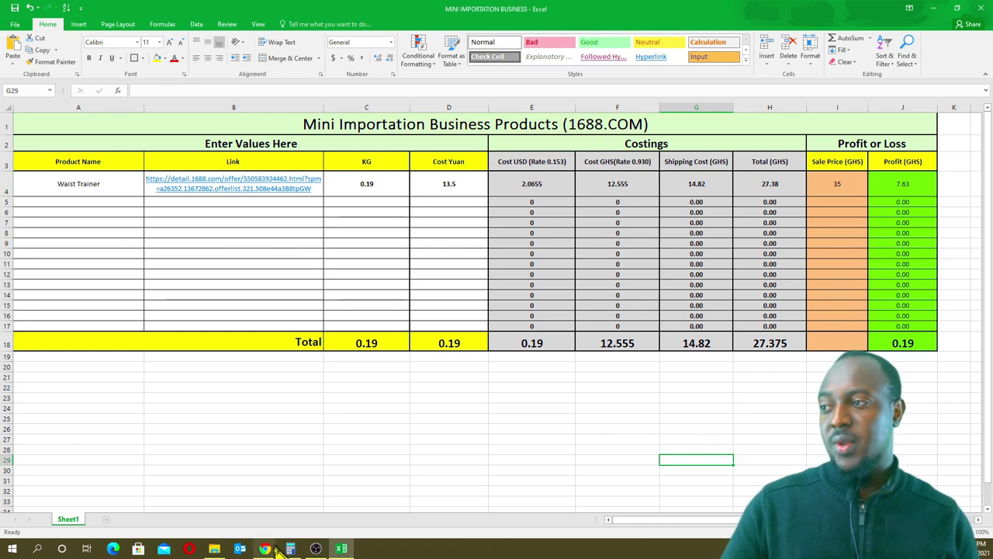
pyautogui.moveTo(268, 551)
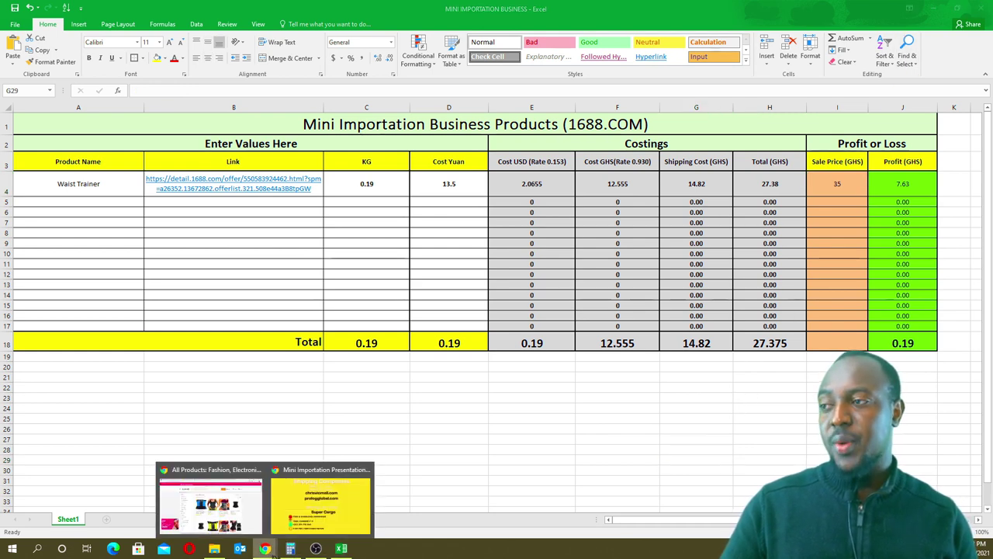
pyautogui.click(320, 504)
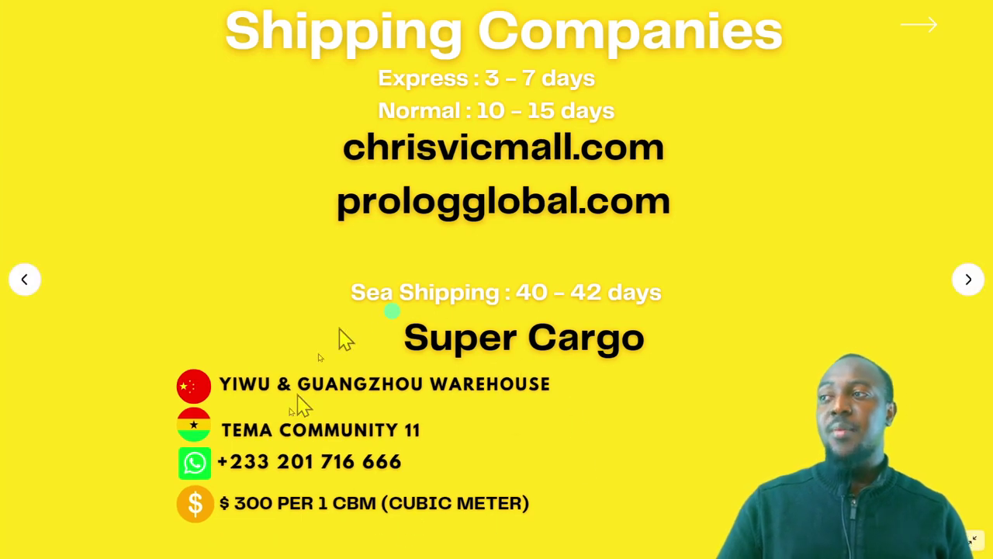